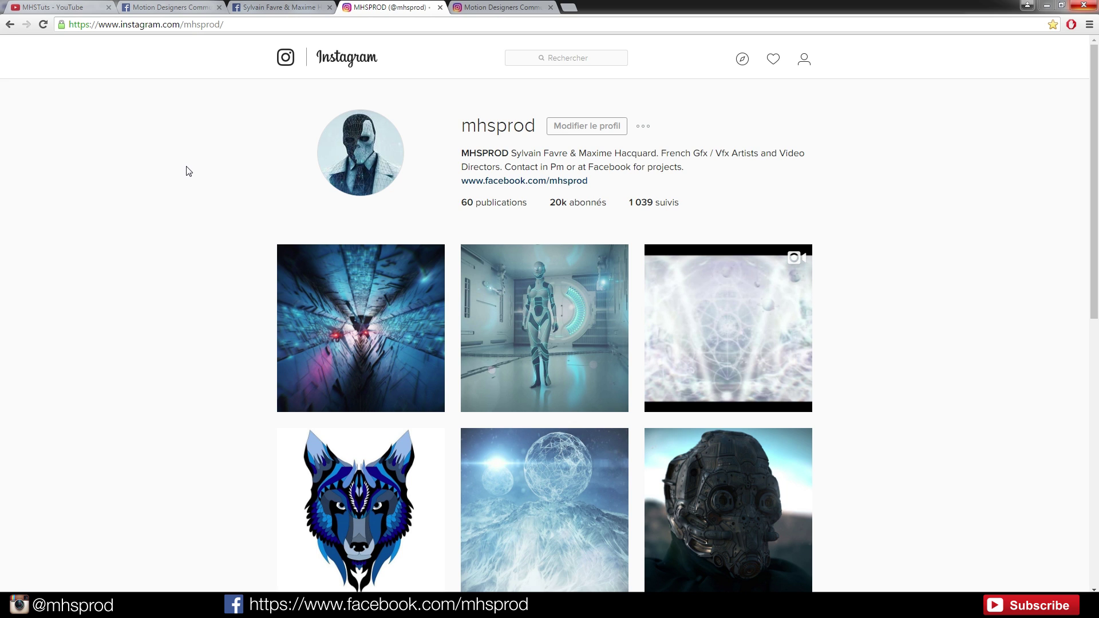
- Open the MHSTuts YouTube channel's Vidéos tab and scroll through its grid of uploaded tutorials
click(59, 8)
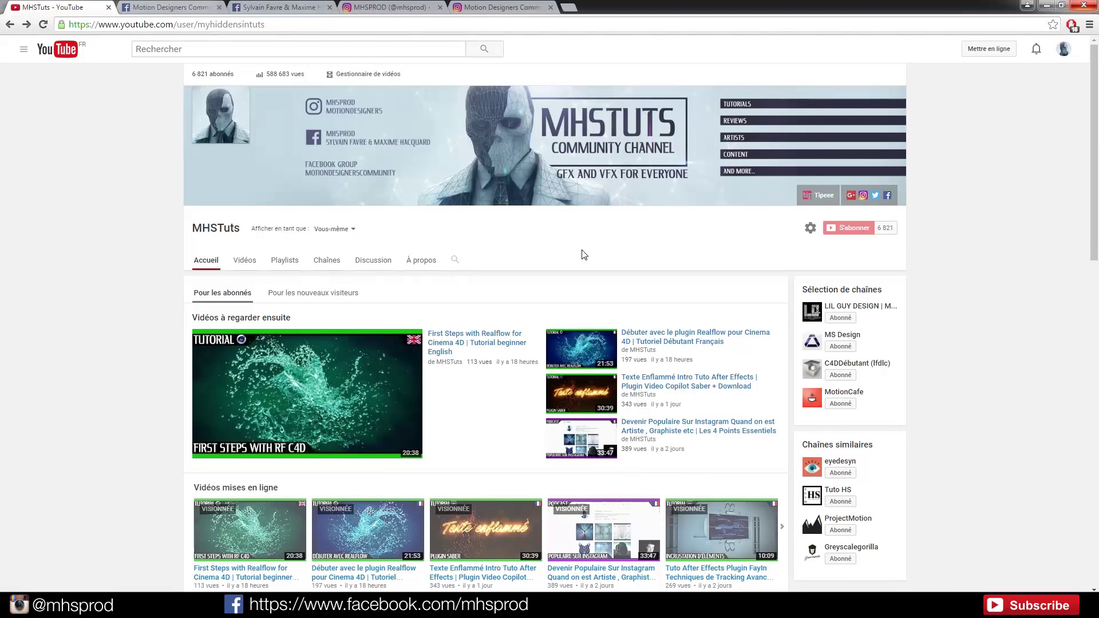
mouse_move(723, 195)
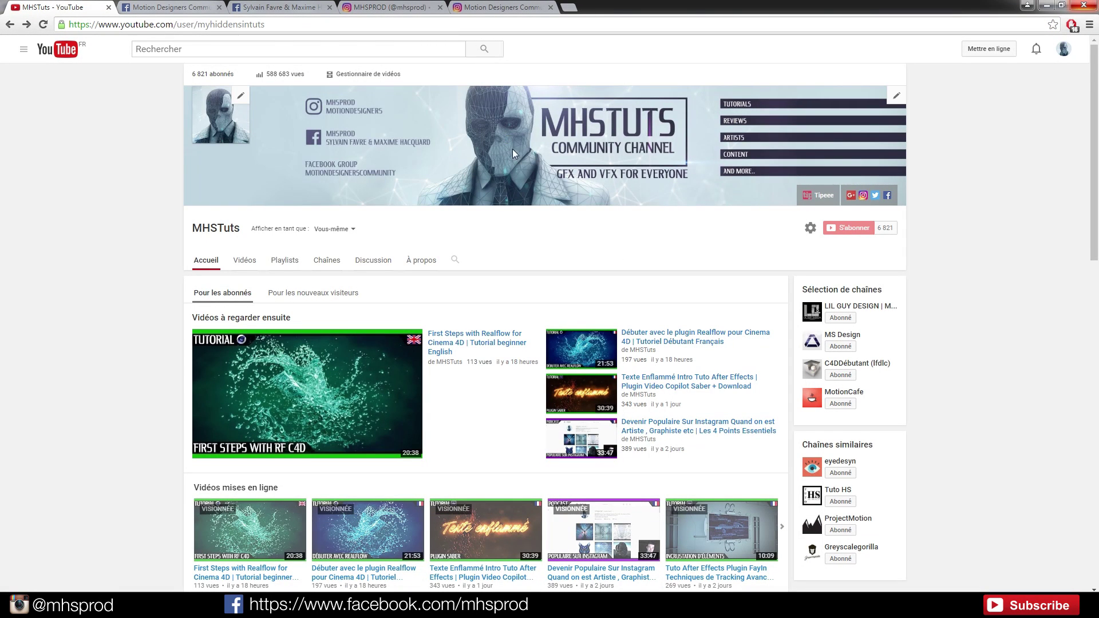
scroll(562, 210, down, 2)
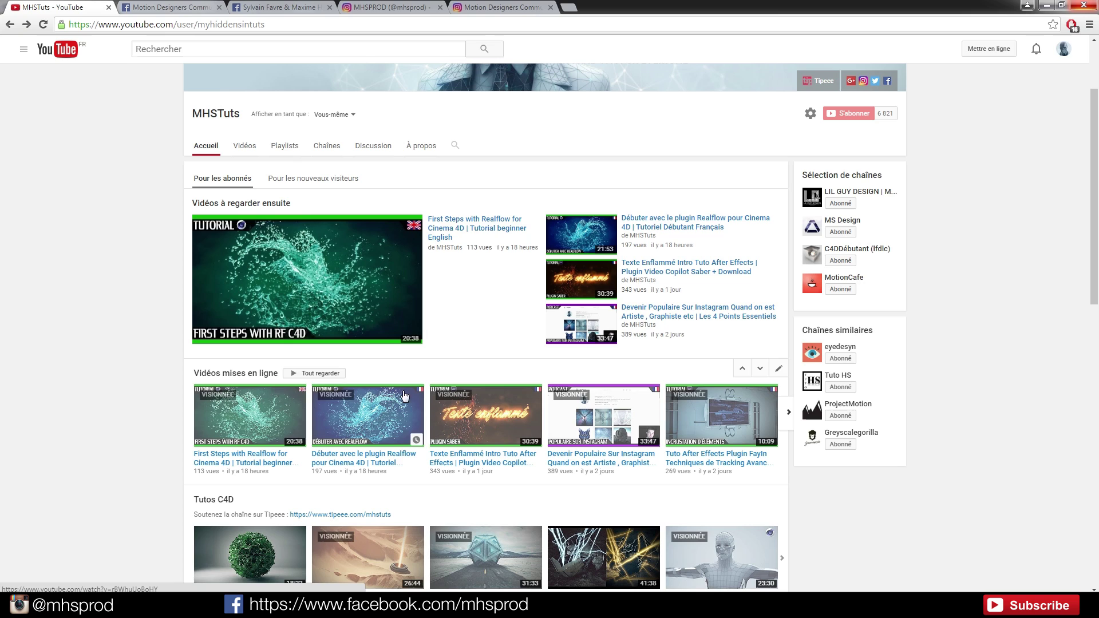
click(245, 146)
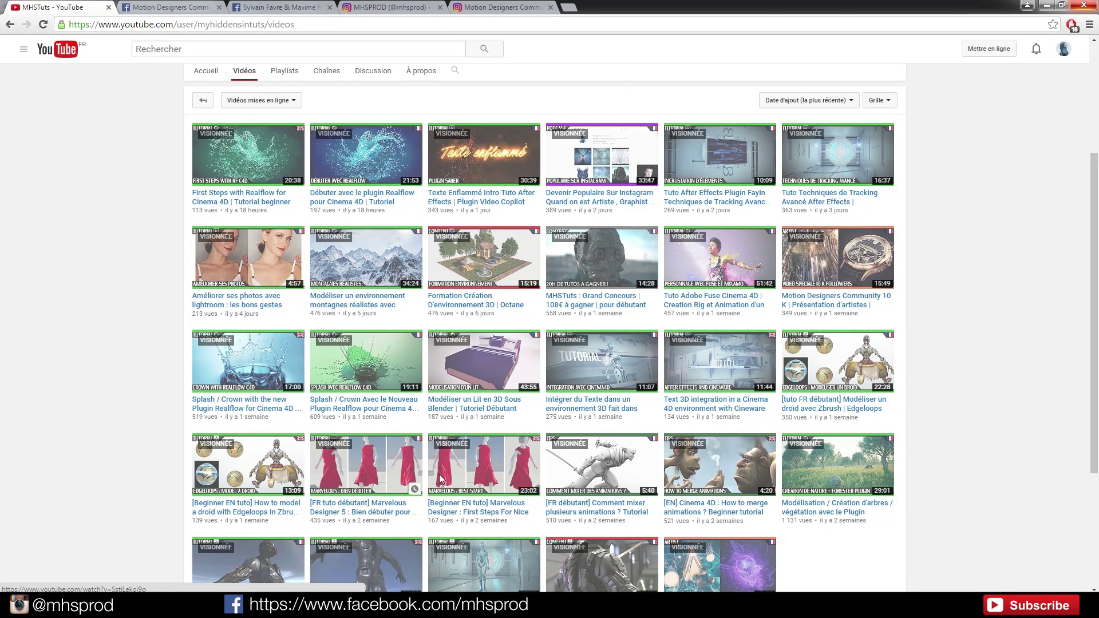
scroll(967, 281, down, 1)
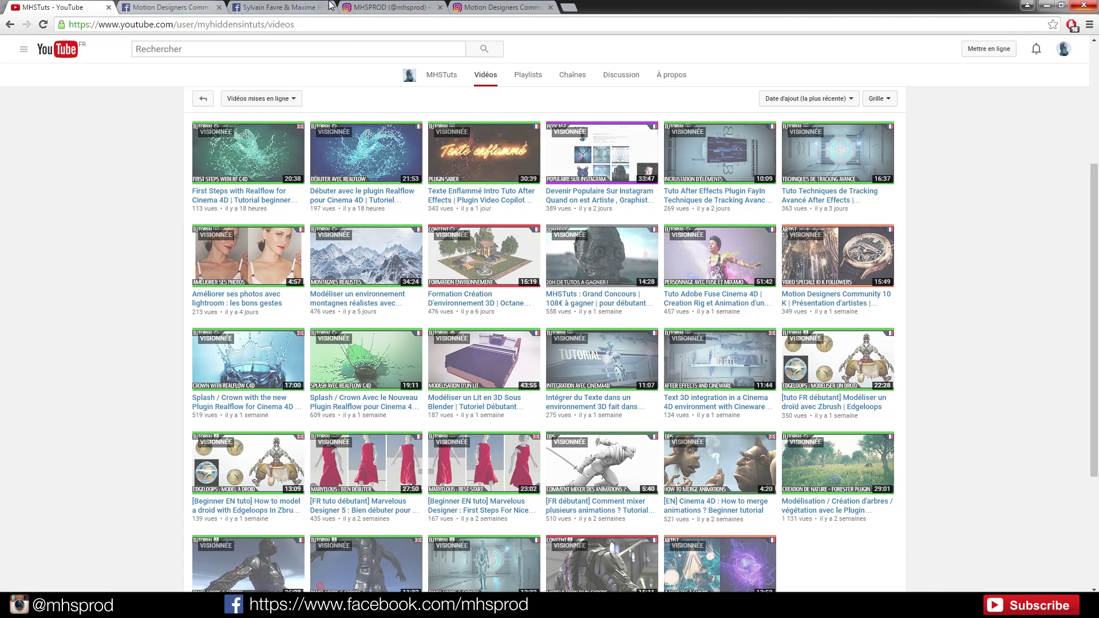
- Leave the browser, glance at the finished render, and bring up Cinema 4D with an empty project
key(ctrl+4)
key(alt+Tab)
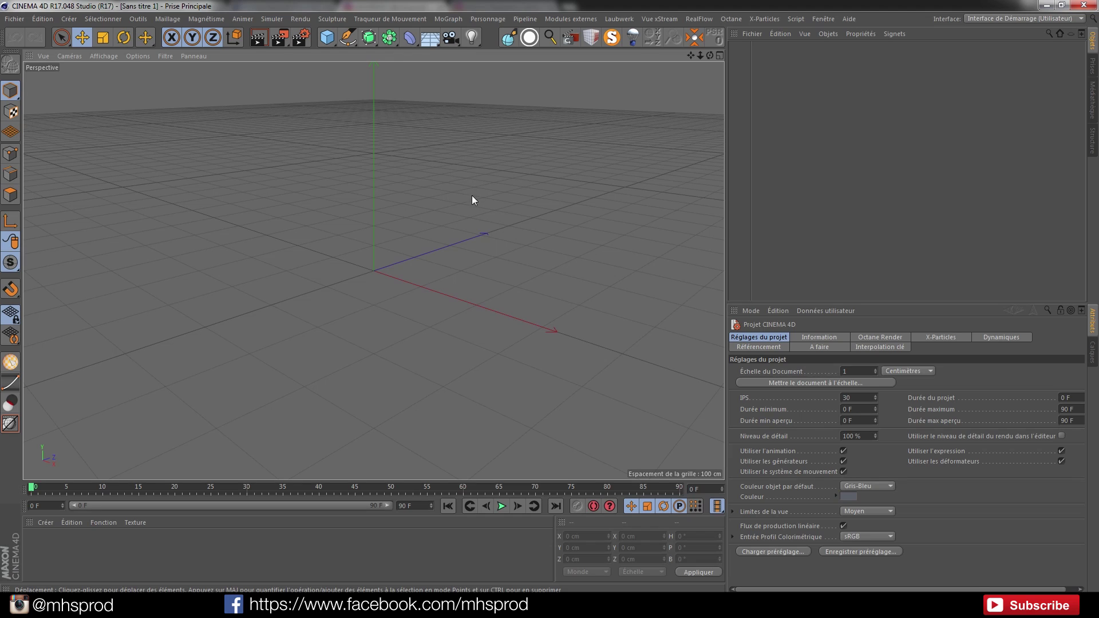
- Add a RealFlow Scene to the project
click(699, 18)
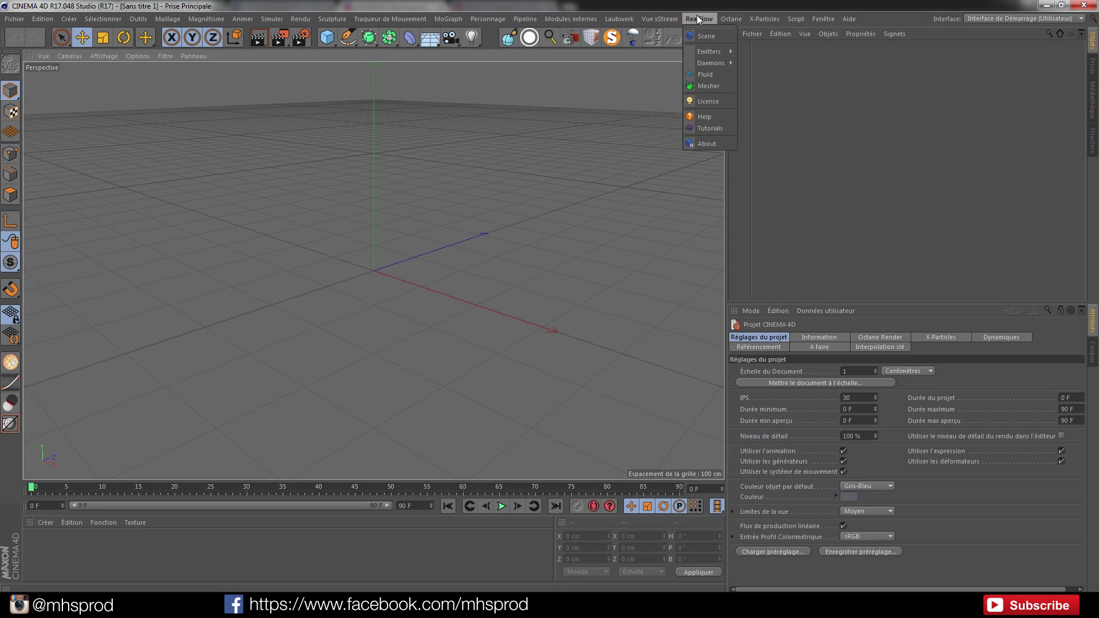
click(709, 36)
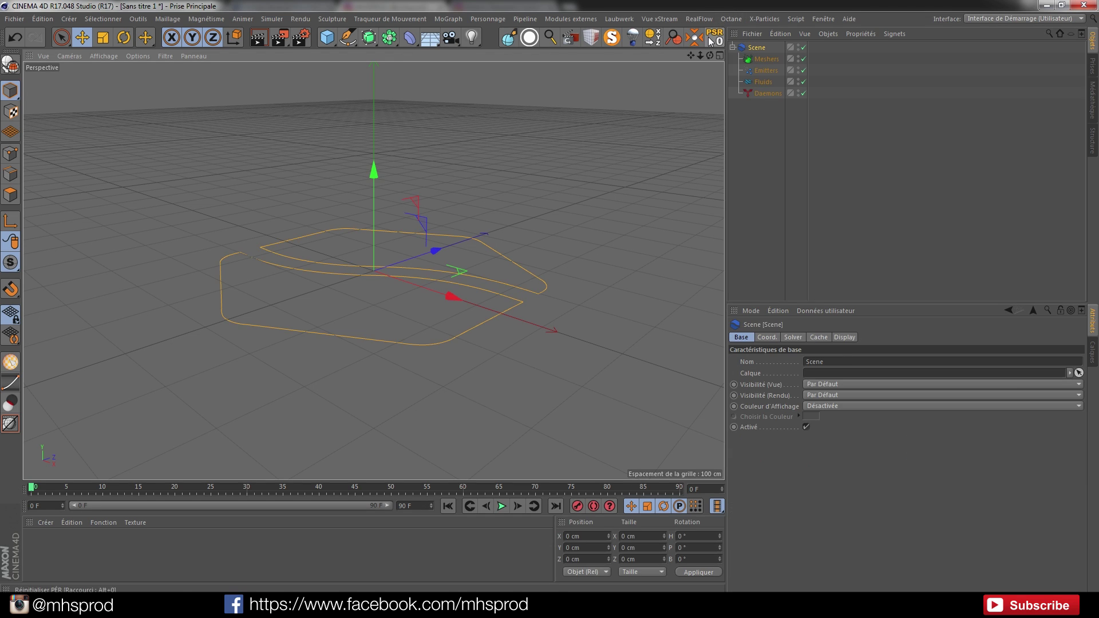
alt+drag(402, 276, 372, 280)
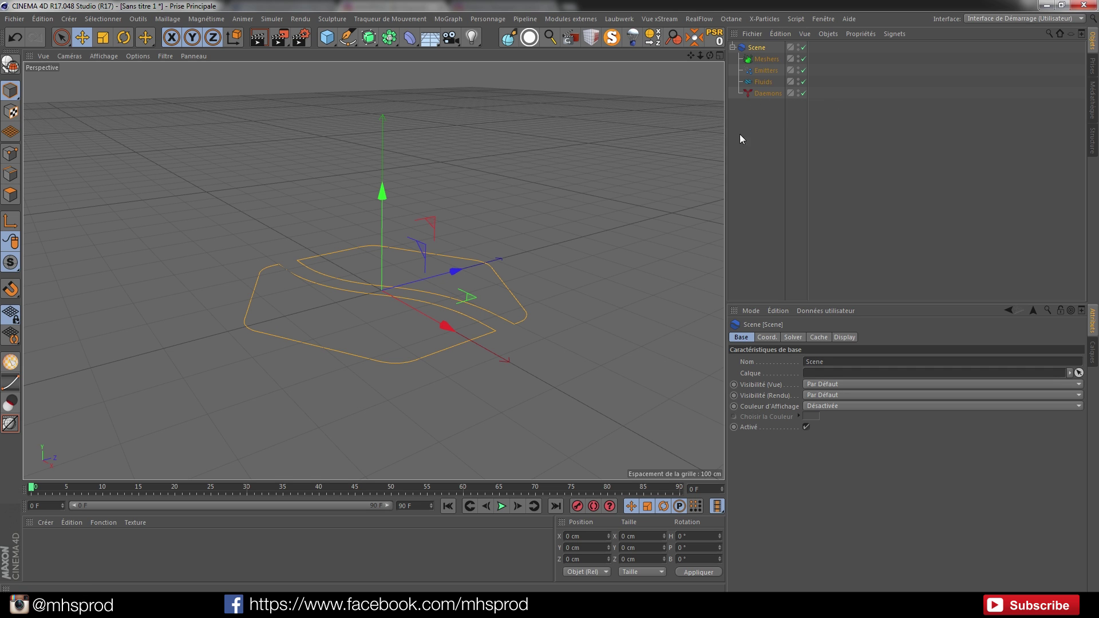
- Add a Sphere and raise it above the RealFlow scene outline
click(331, 42)
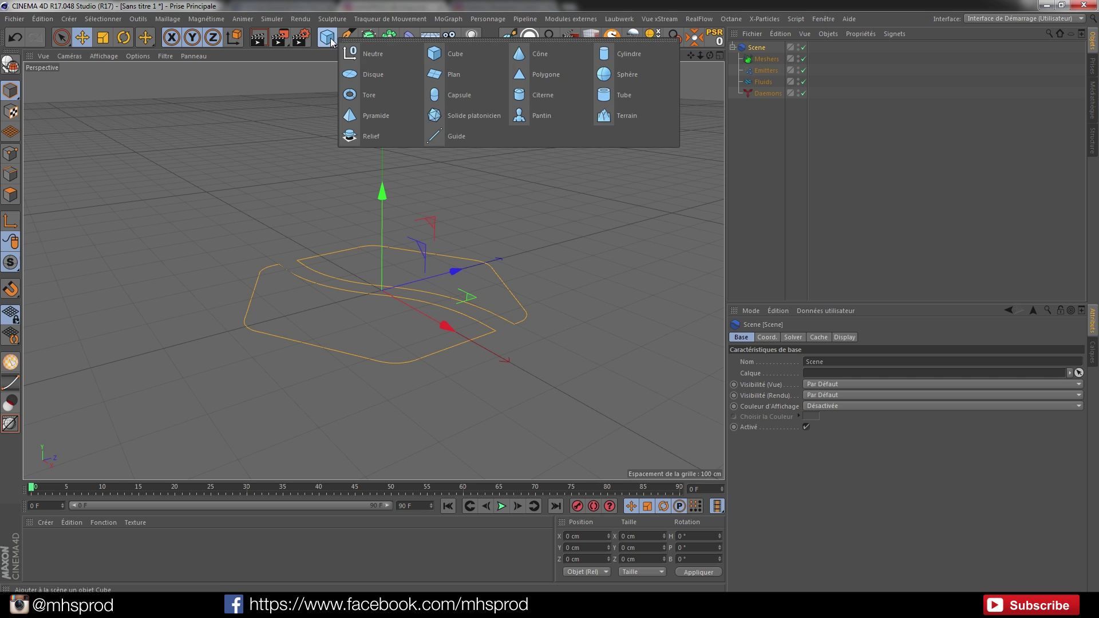
click(622, 76)
drag(384, 197, 383, 105)
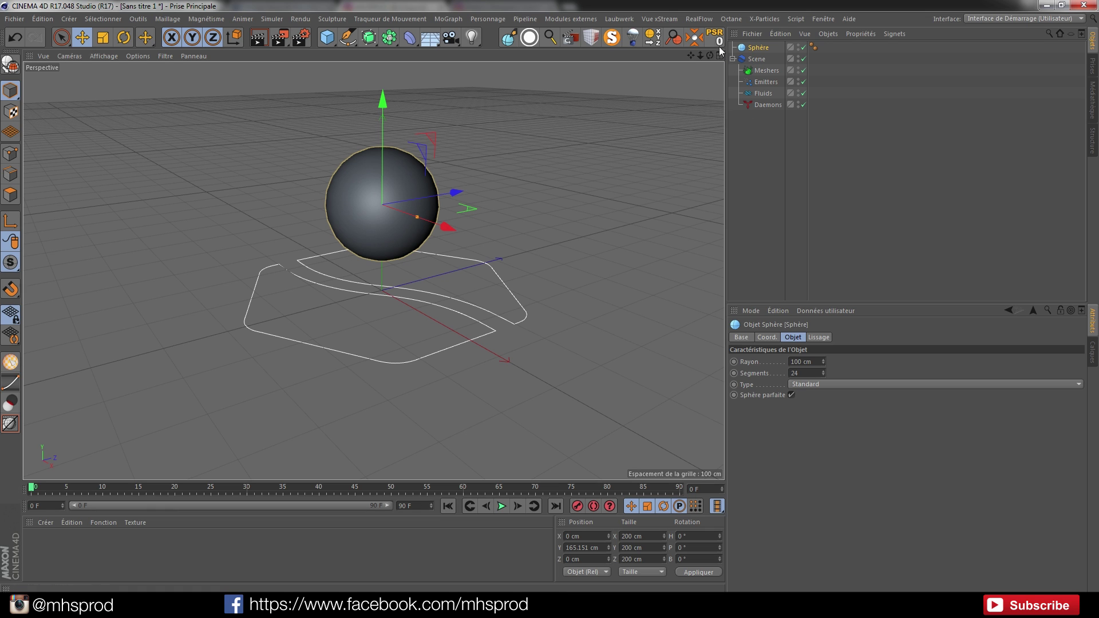
- Add a RealFlow Fill emitter to the scene
click(699, 19)
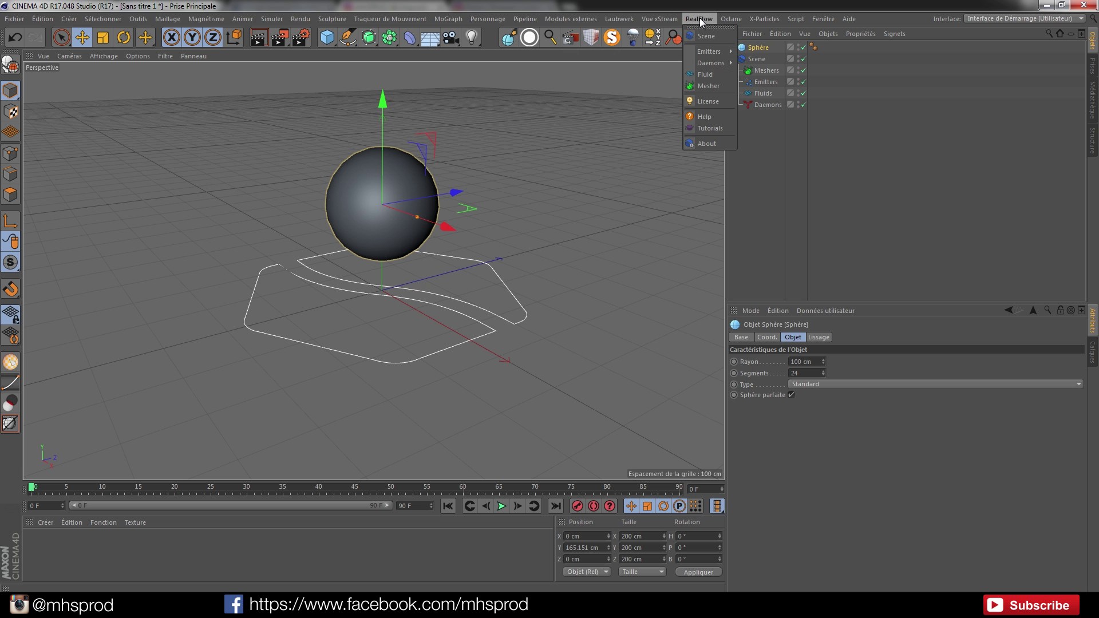
mouse_move(710, 51)
click(761, 79)
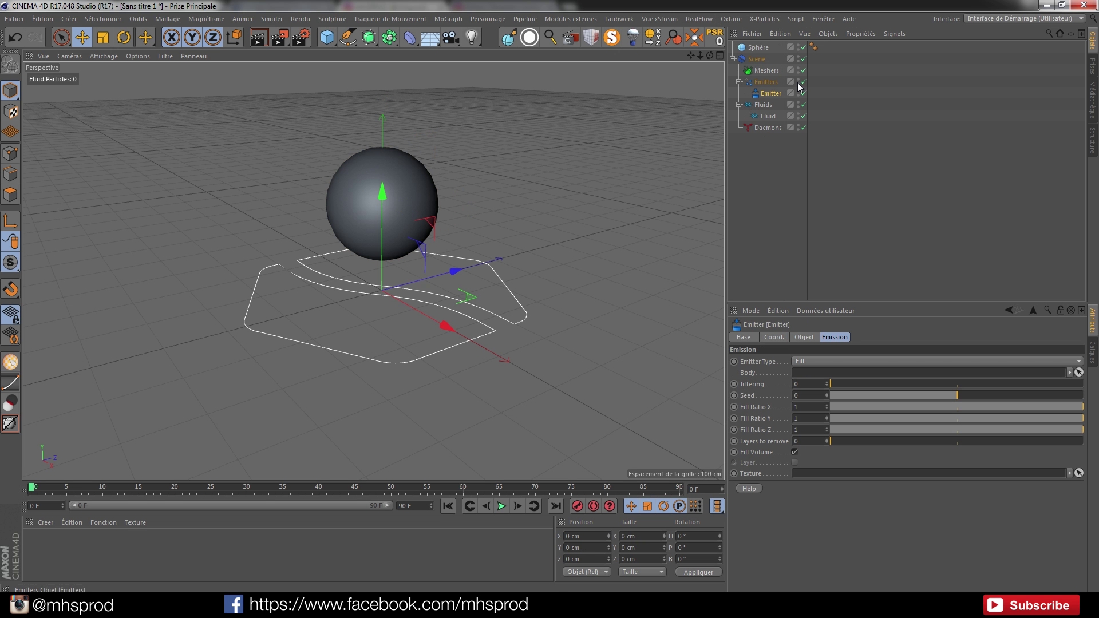
- Switch from the Instagram profile to the YouTube tab, then return to Cinema 4D
click(92, 606)
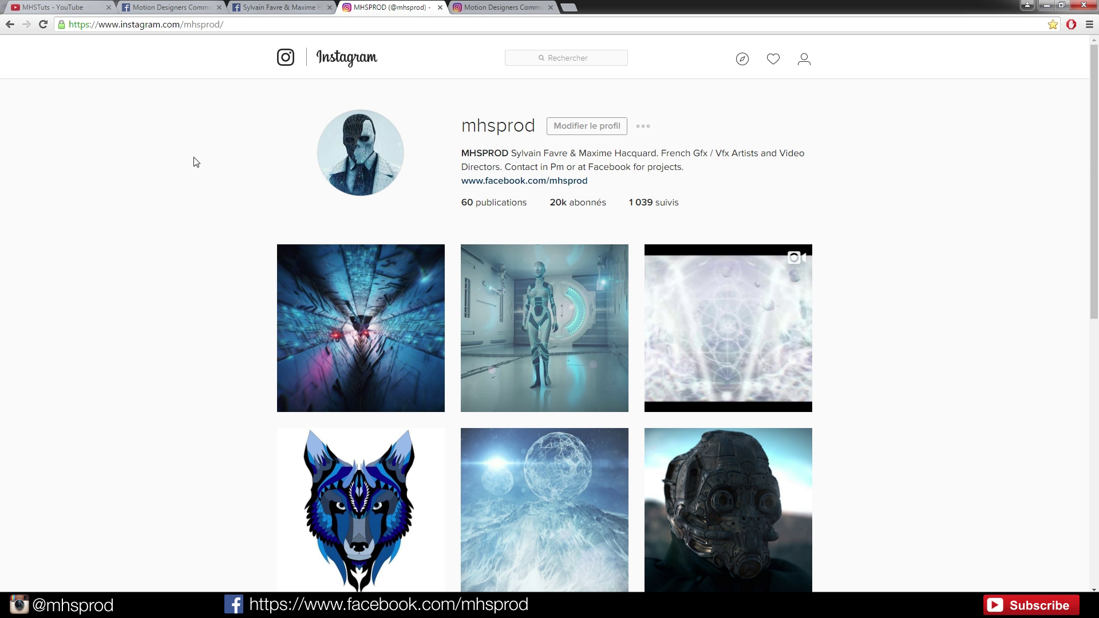
click(58, 7)
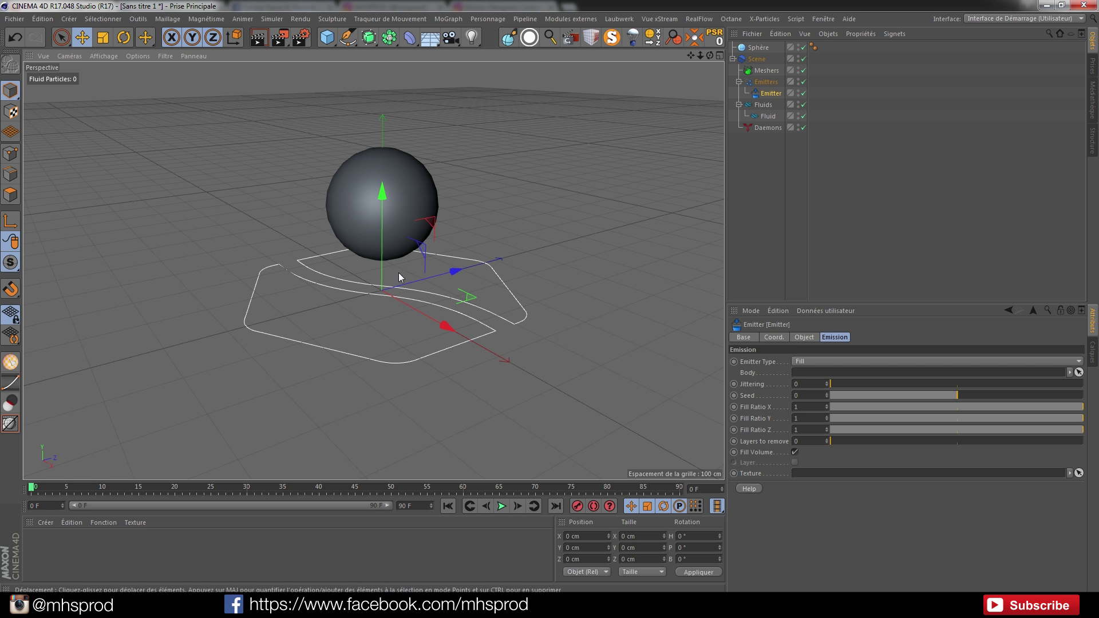
- Make the sphere the Fill emitter's body, hide the sphere, and set Jittering to 0.5
click(96, 586)
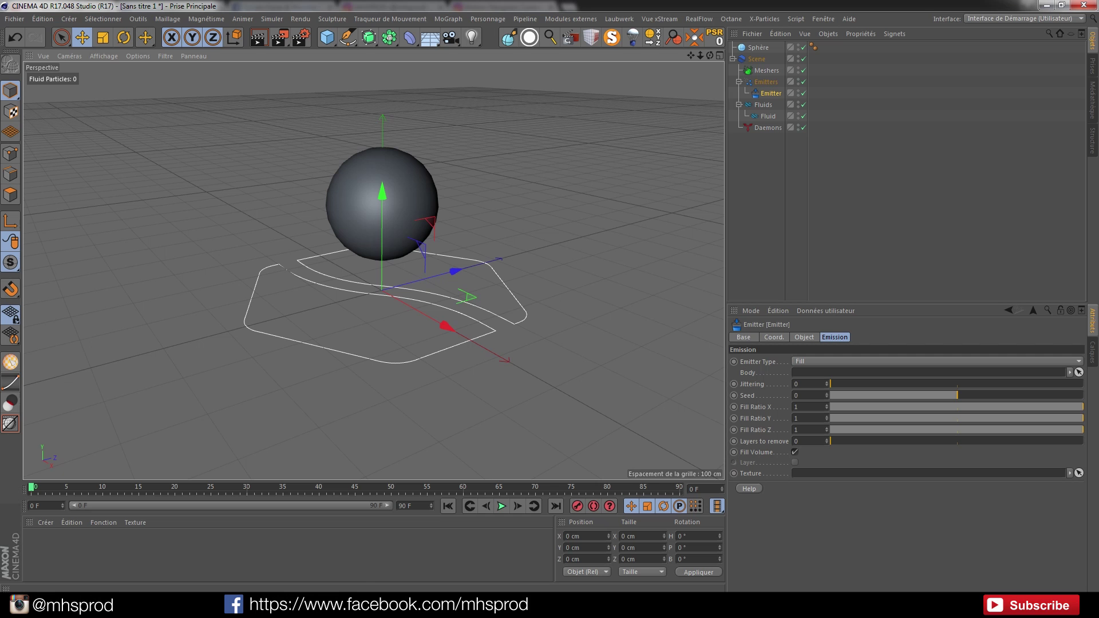
drag(758, 48, 812, 379)
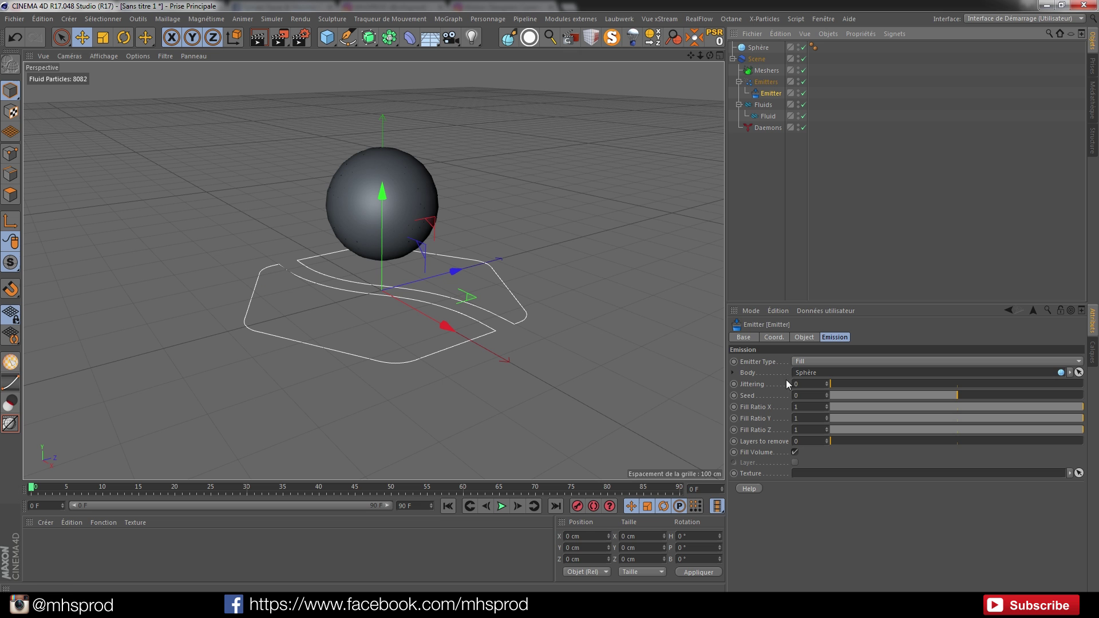
double_click(799, 47)
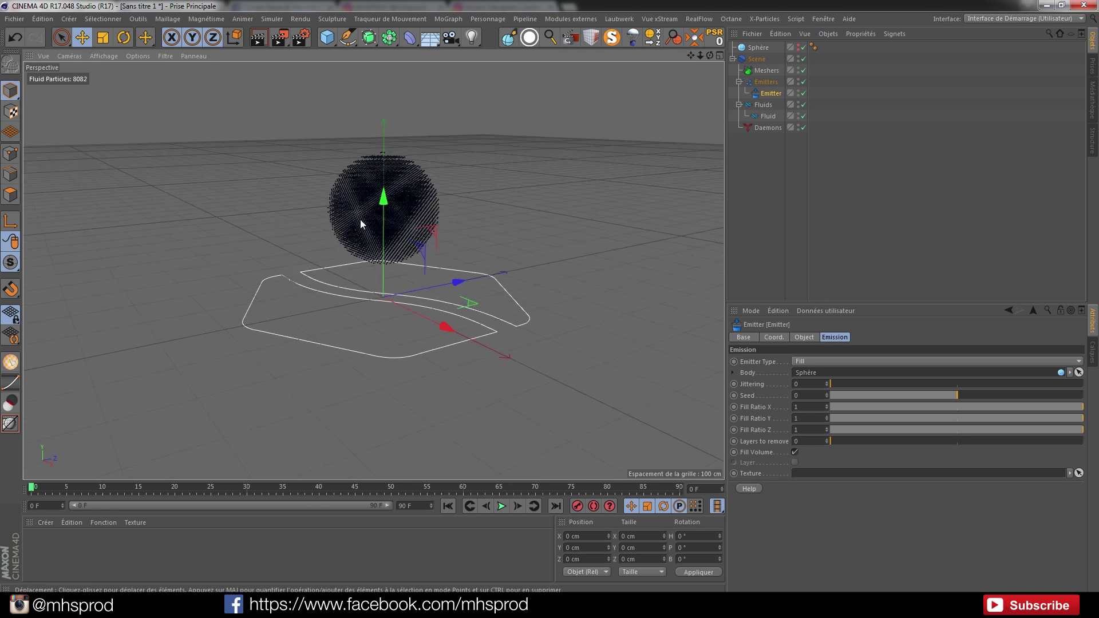
alt+drag(360, 221, 360, 204)
scroll(389, 218, up, 3)
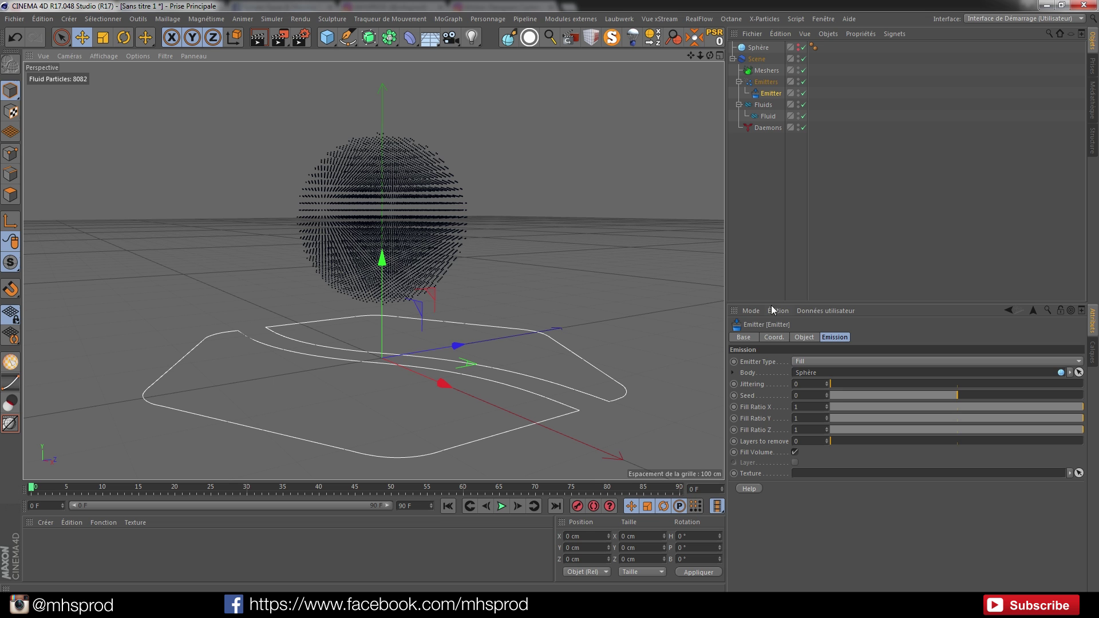
click(836, 384)
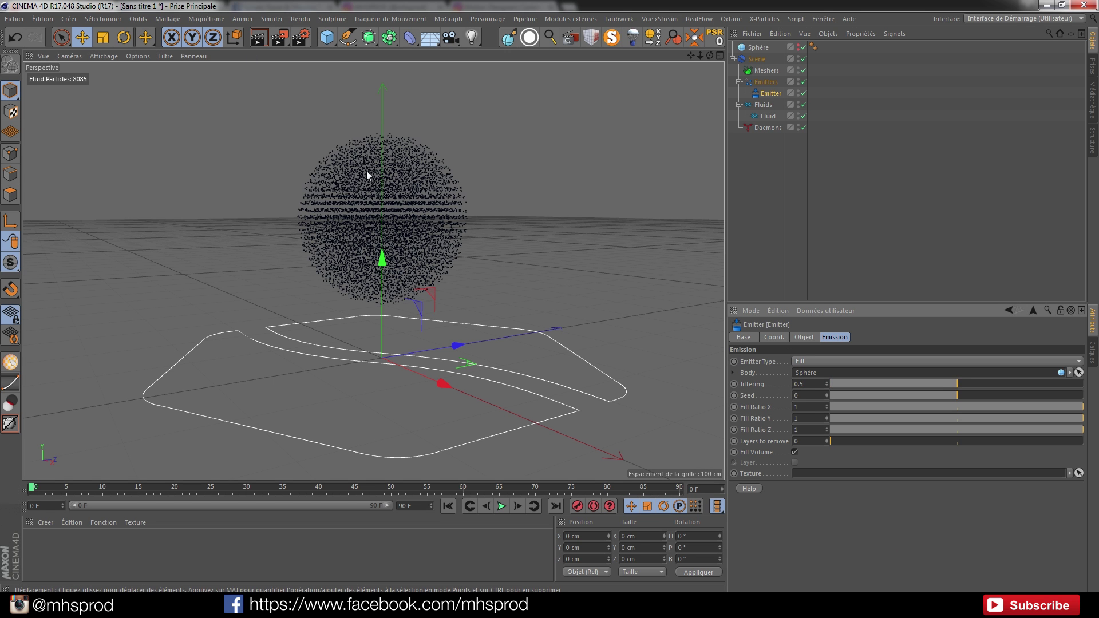
alt+drag(372, 185, 379, 198)
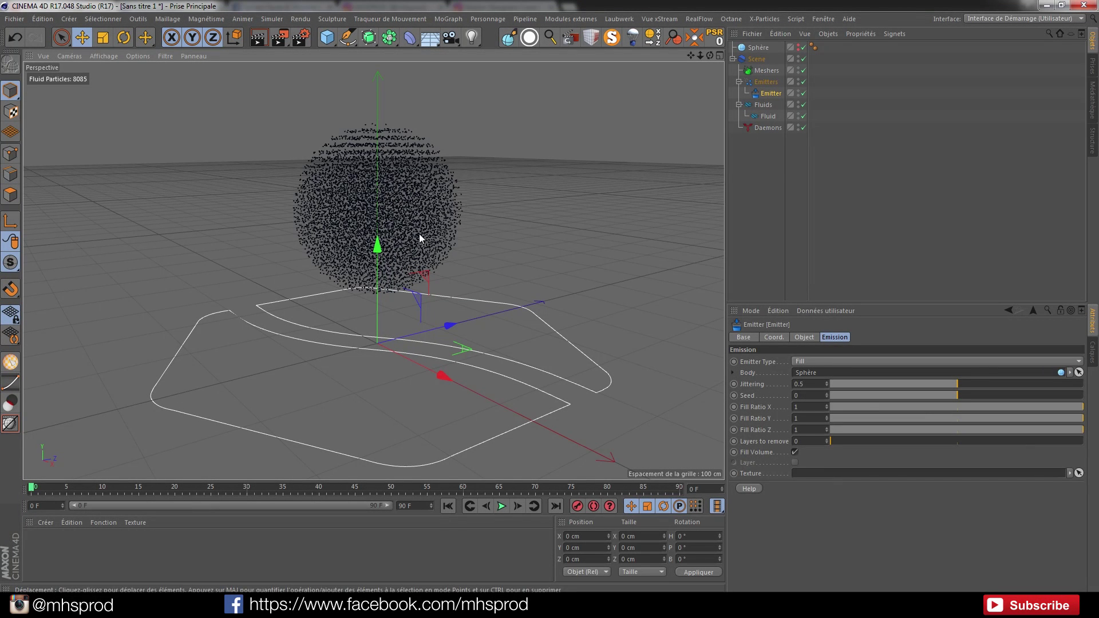
- Turn off Display Icon in the RealFlow Scene's Display settings to hide its viewport outline
click(757, 59)
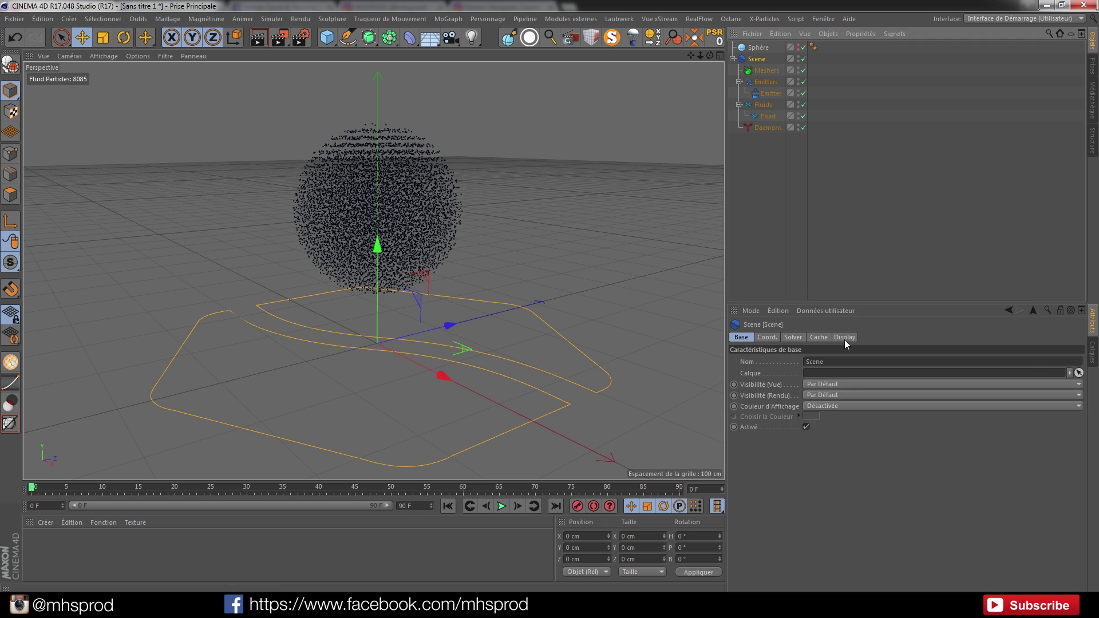
click(844, 338)
click(781, 362)
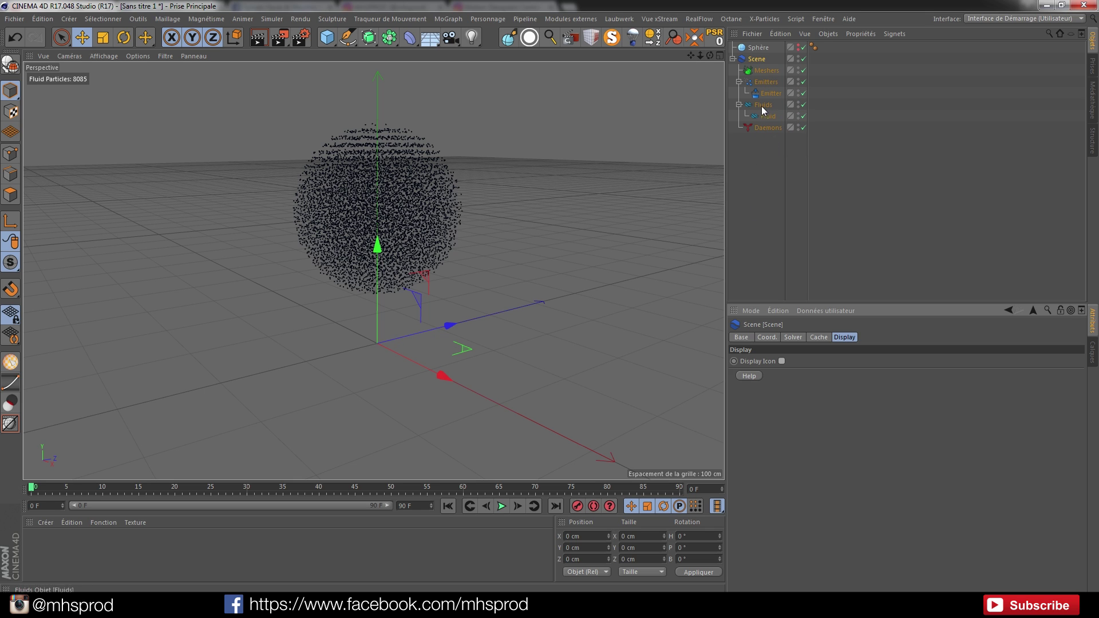
click(757, 60)
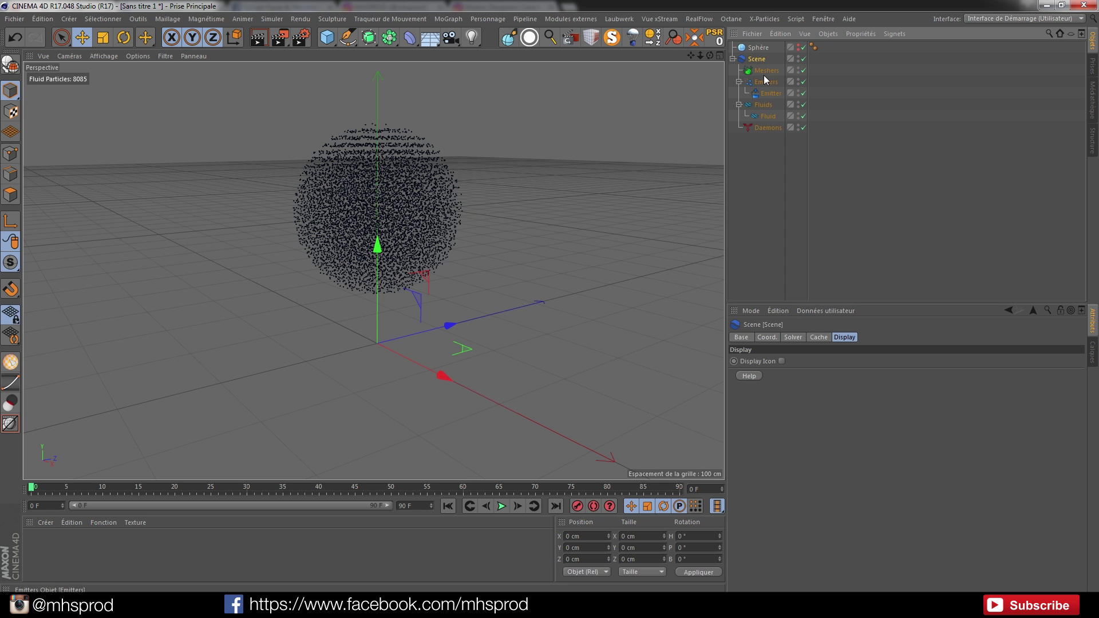
click(708, 19)
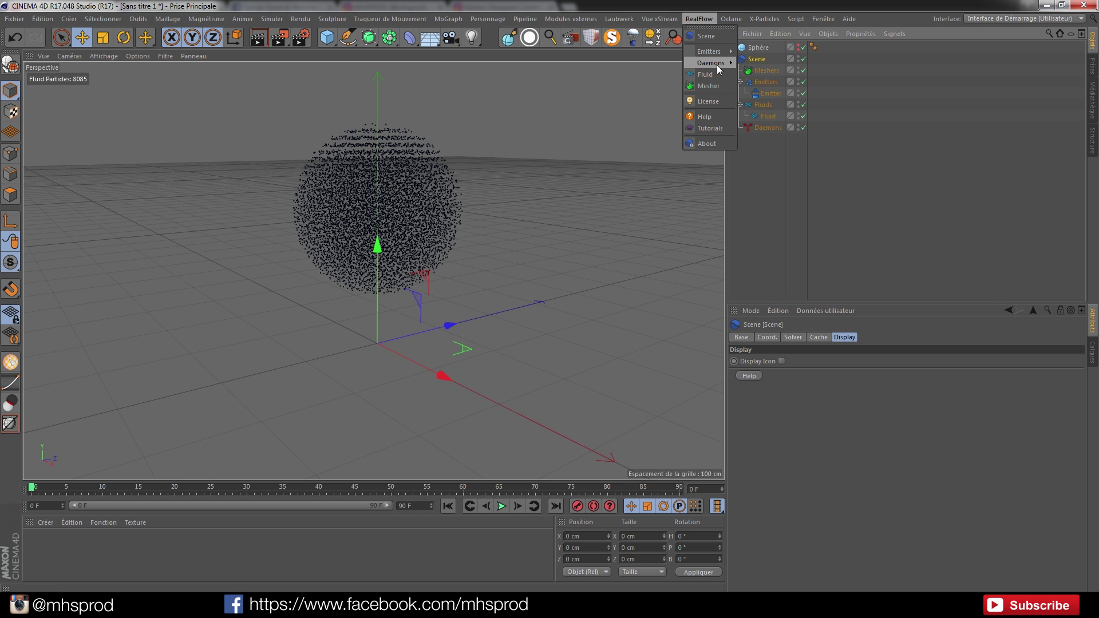
- Add a RealFlow Noise Field daemon with Strength 250
mouse_move(716, 63)
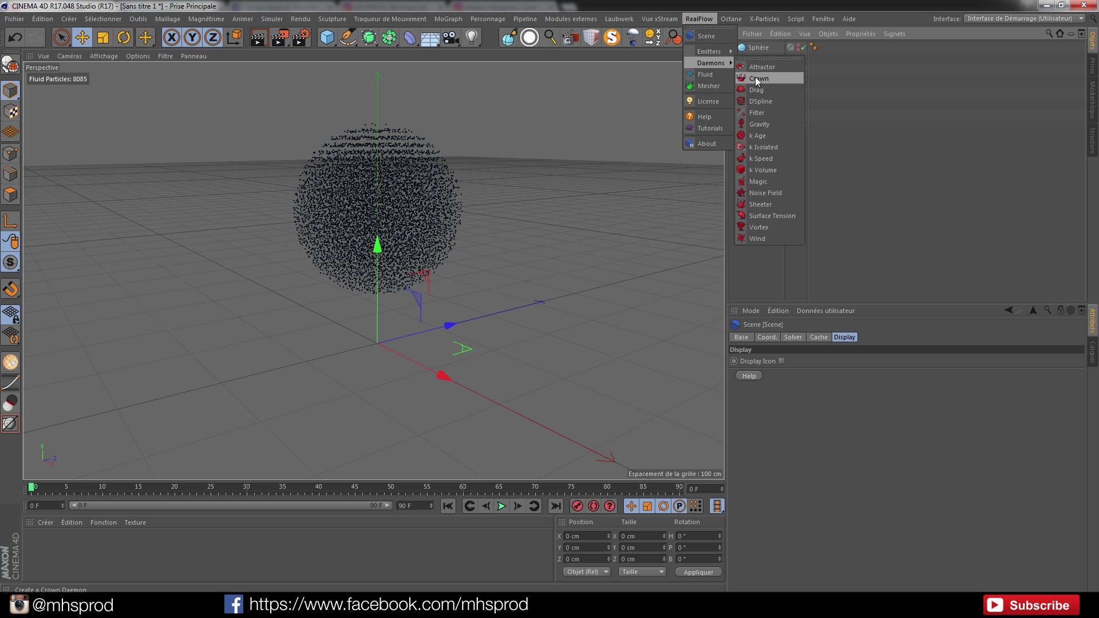
click(761, 192)
click(941, 338)
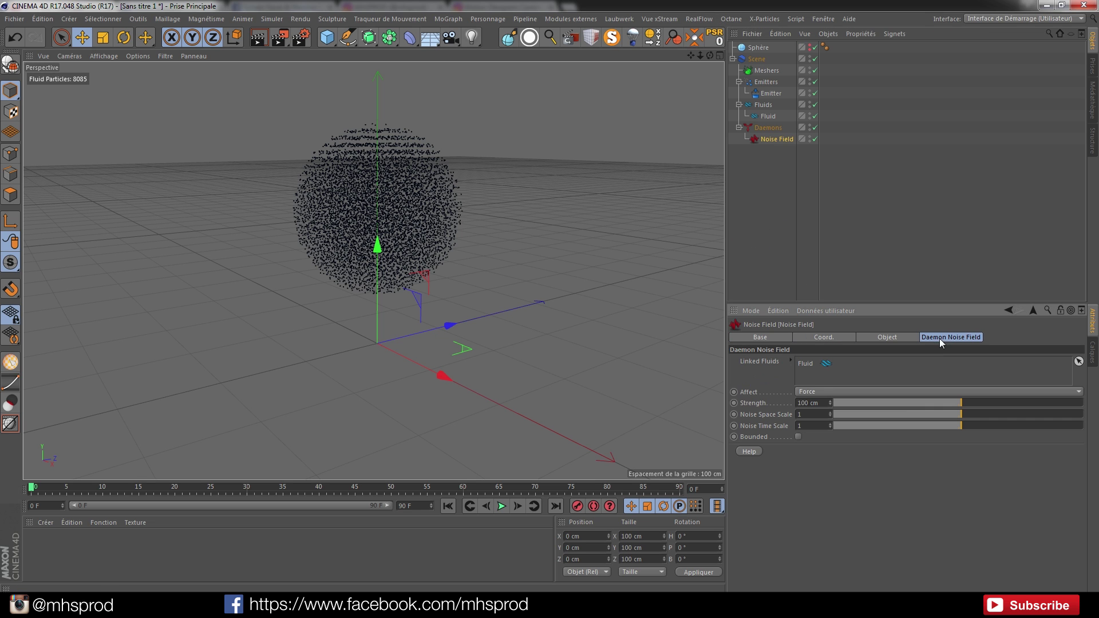
double_click(810, 403)
text(250)
- Play the simulation and pause at frame 28 once the particles scatter
click(501, 506)
click(502, 507)
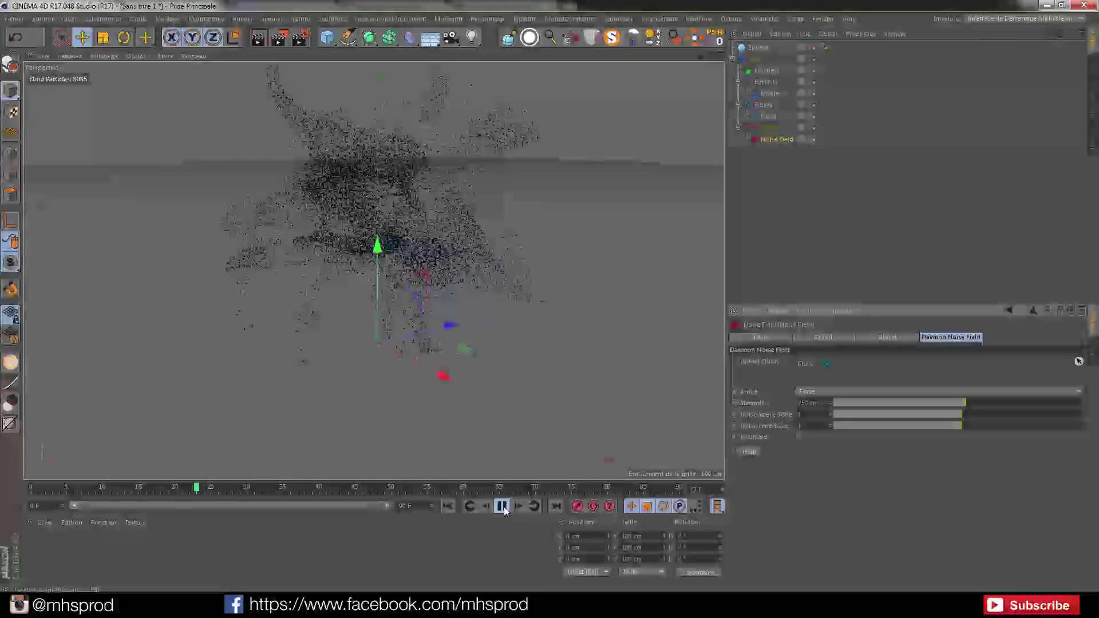
alt+drag(404, 207, 449, 173)
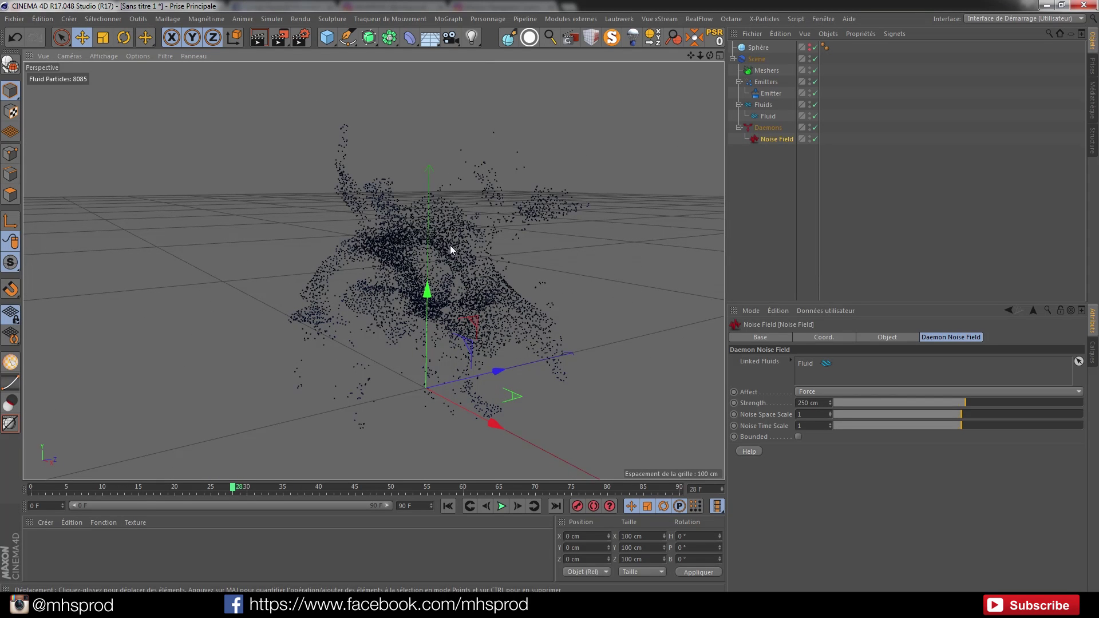
click(771, 116)
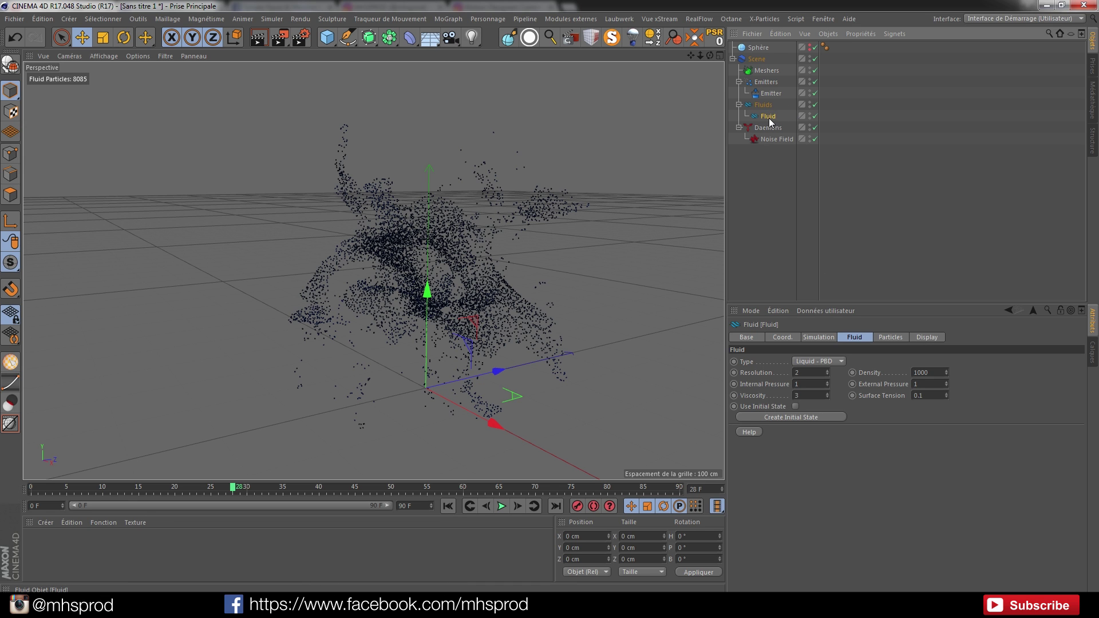
- Set the Fluid Resolution to 0.5, replay the simulation, and enable Create Thinking Particles
double_click(810, 372)
text(0.)
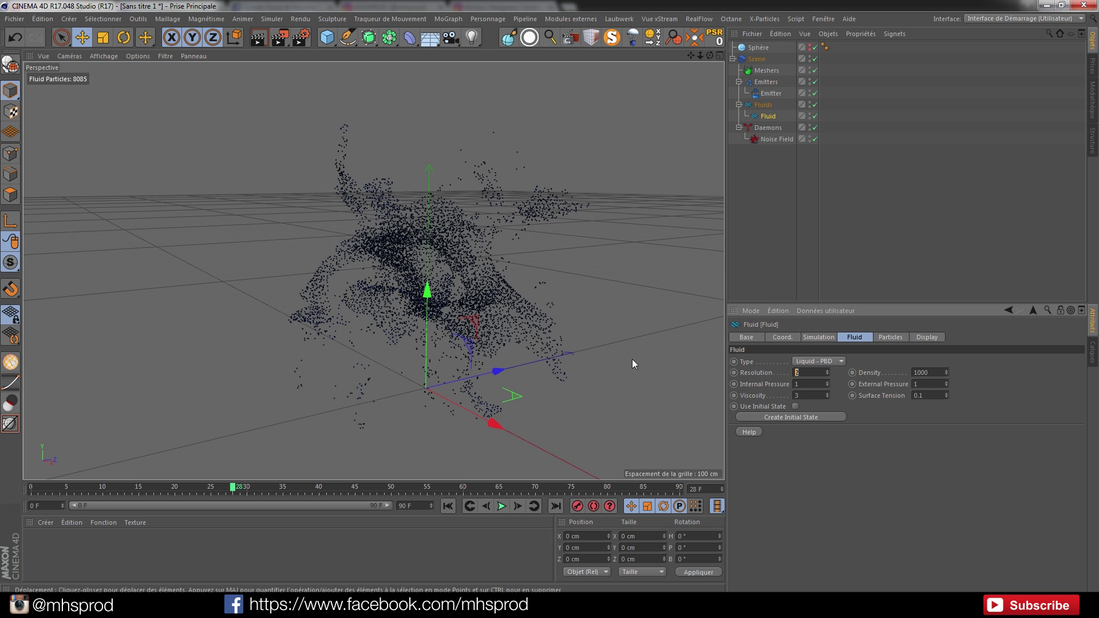
text(5)
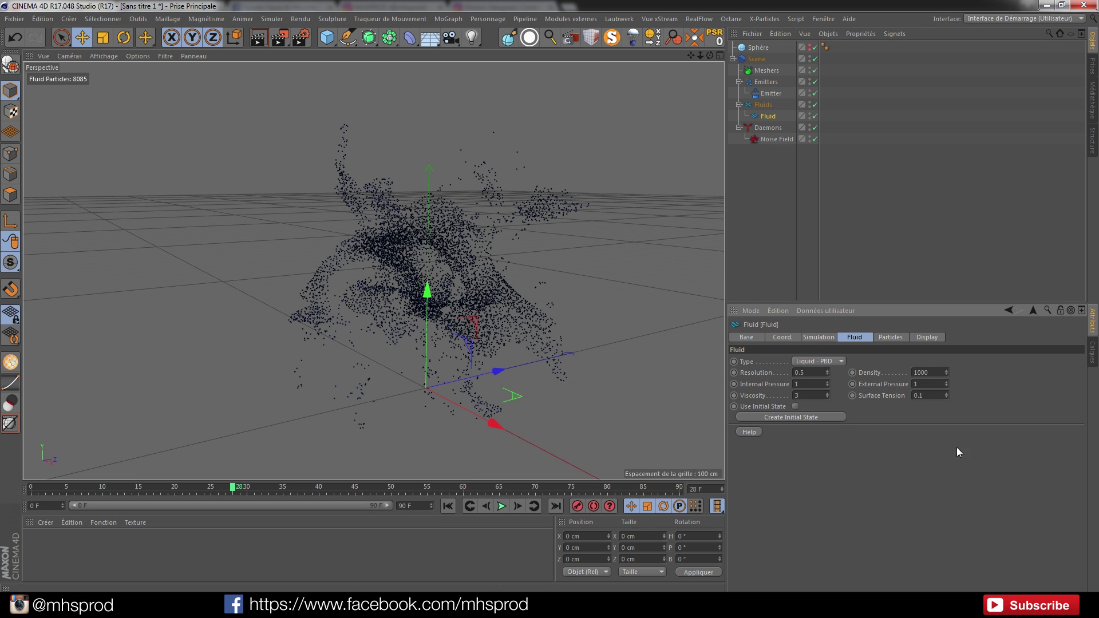
click(448, 506)
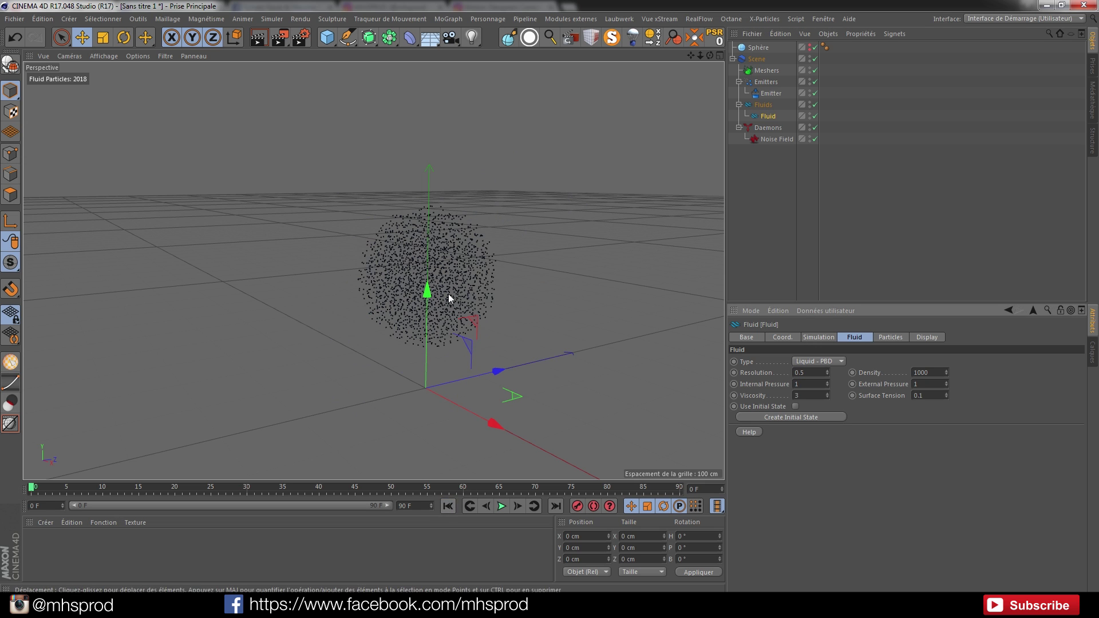
click(501, 506)
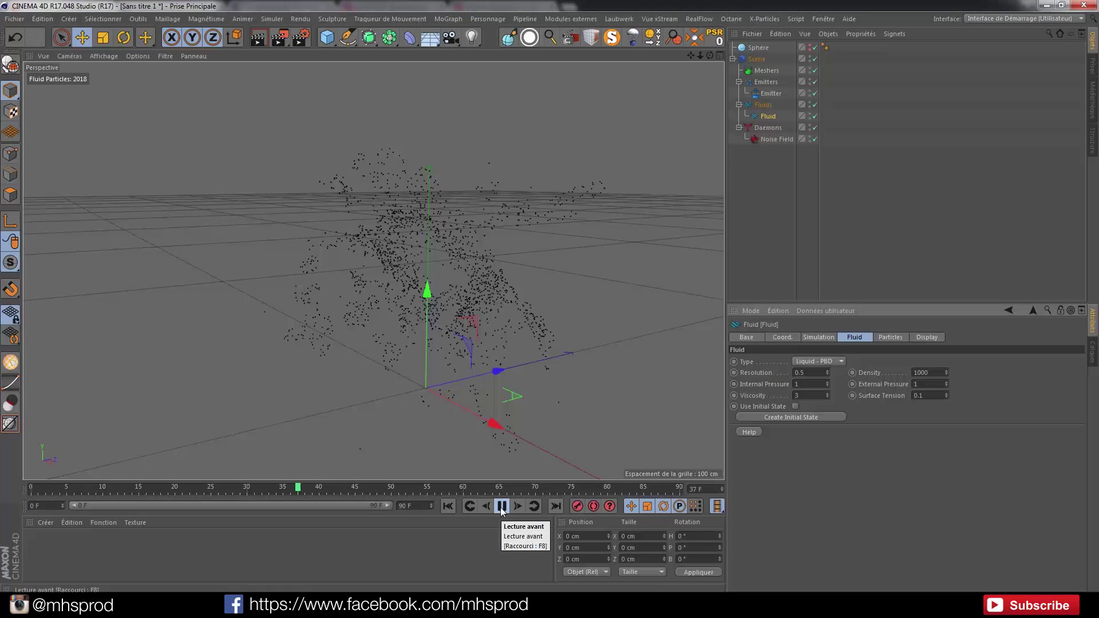
click(502, 506)
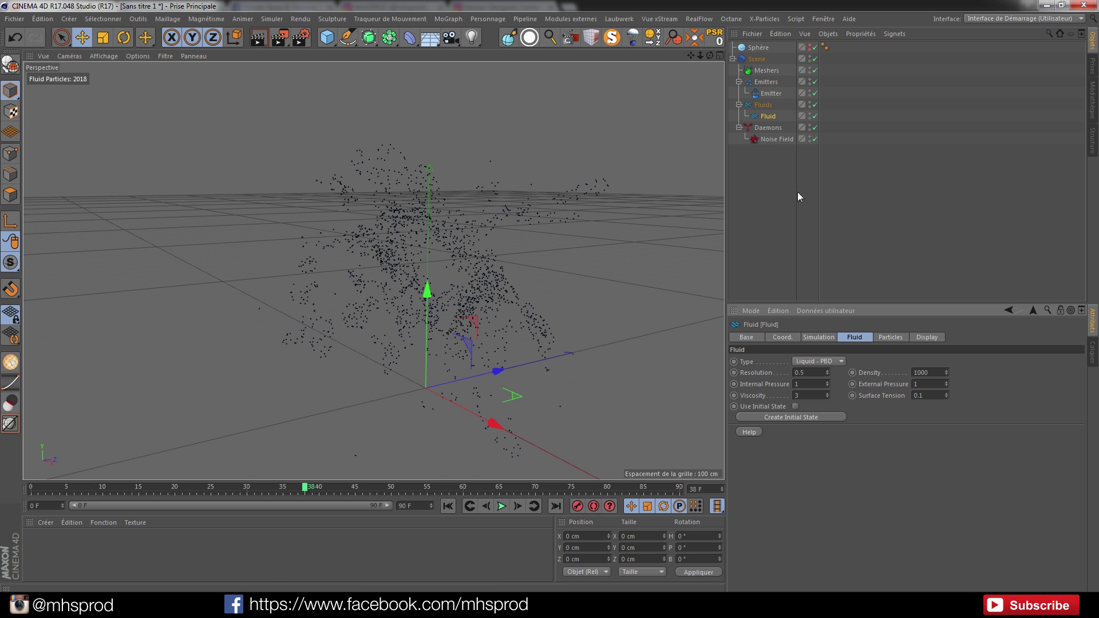
click(890, 338)
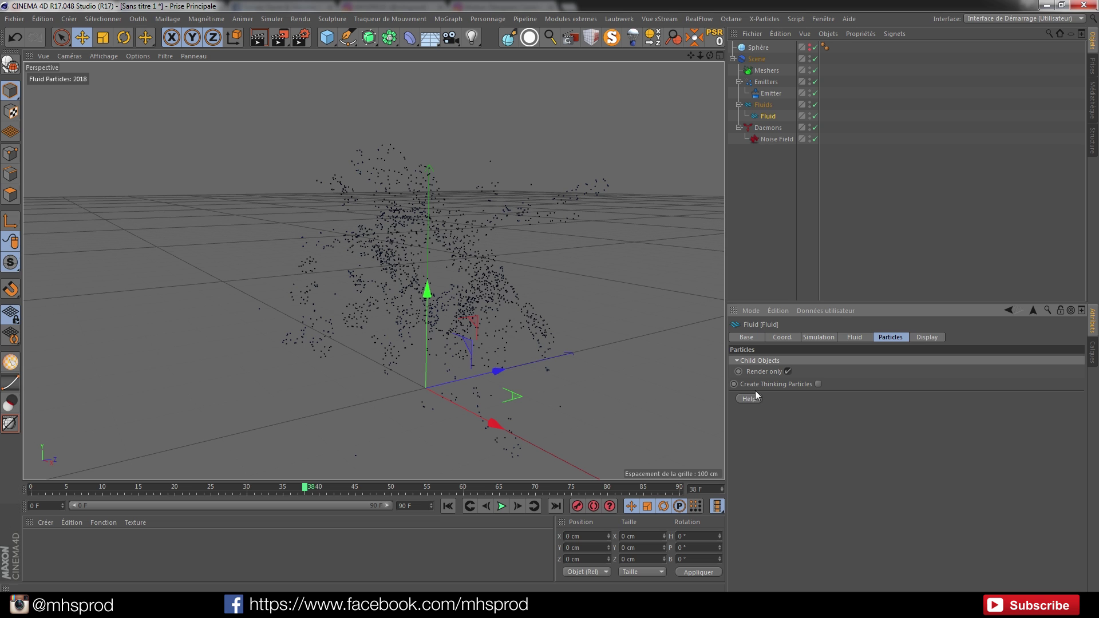
click(819, 384)
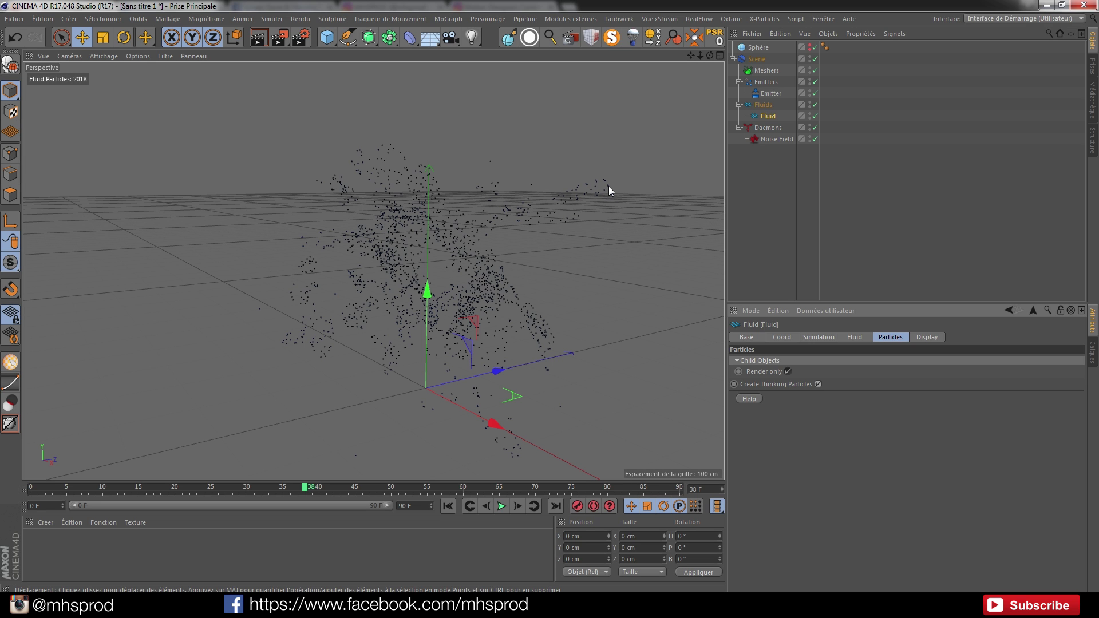
- Open Thinking Particles settings, select the Fluid group under Global, and move the window upper left
click(272, 19)
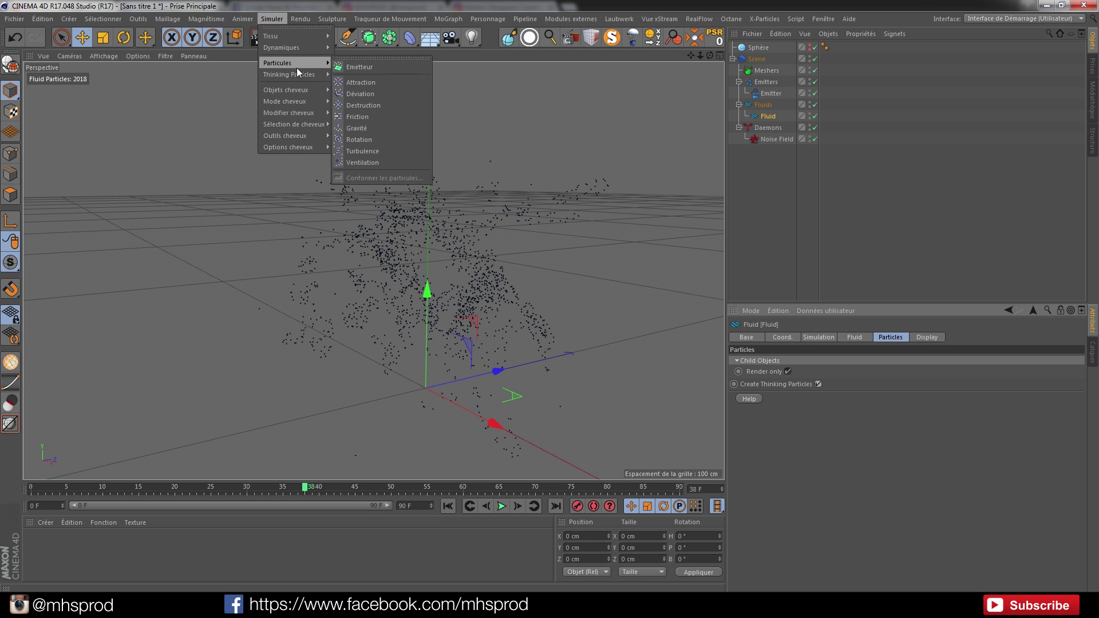
mouse_move(297, 73)
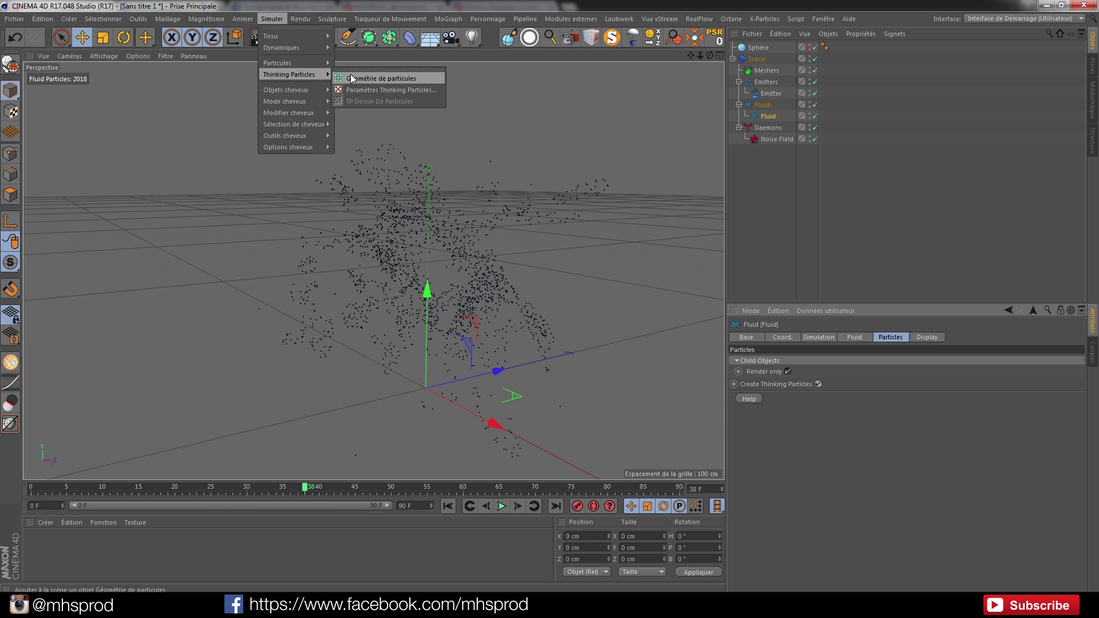
click(377, 89)
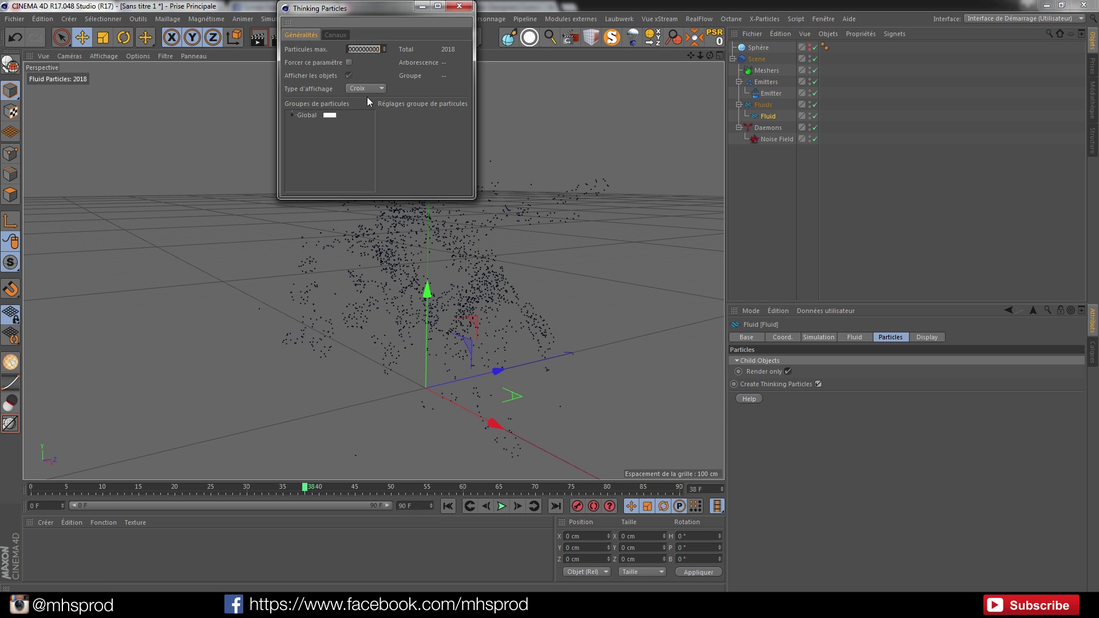
click(293, 115)
click(311, 125)
drag(355, 13, 129, 55)
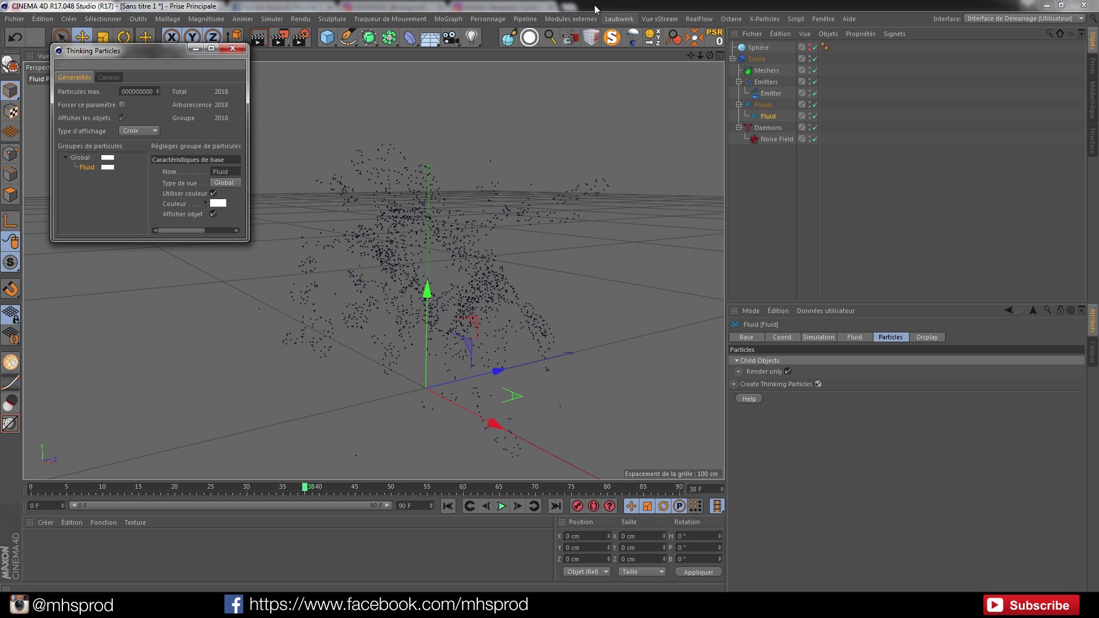
- Add a Matrix in Object mode using the Fluid particle group as its source
click(438, 19)
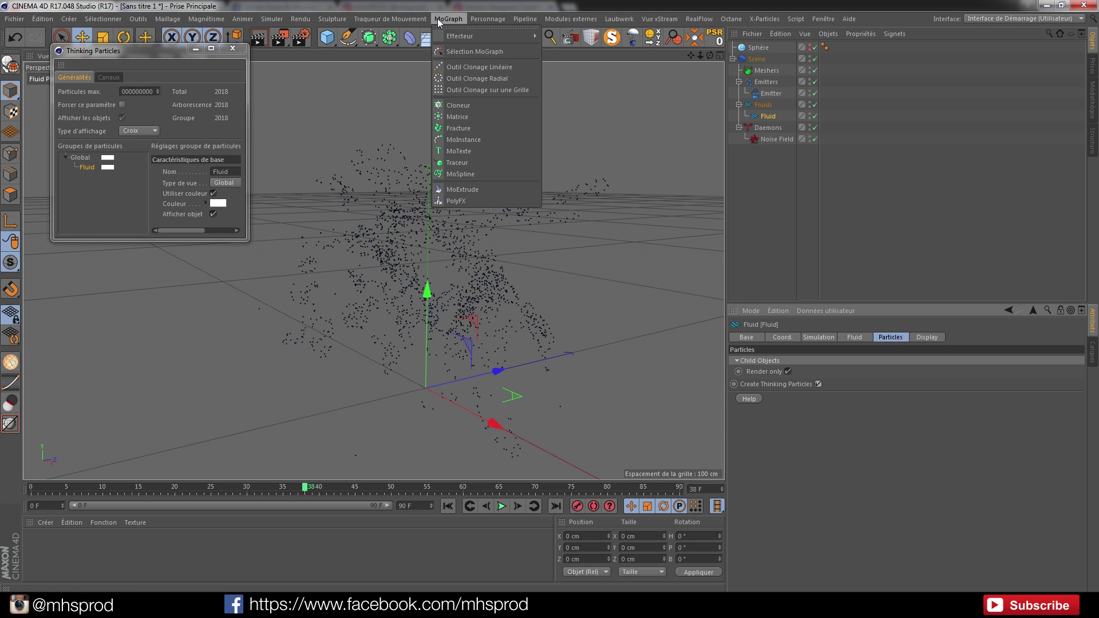
click(462, 117)
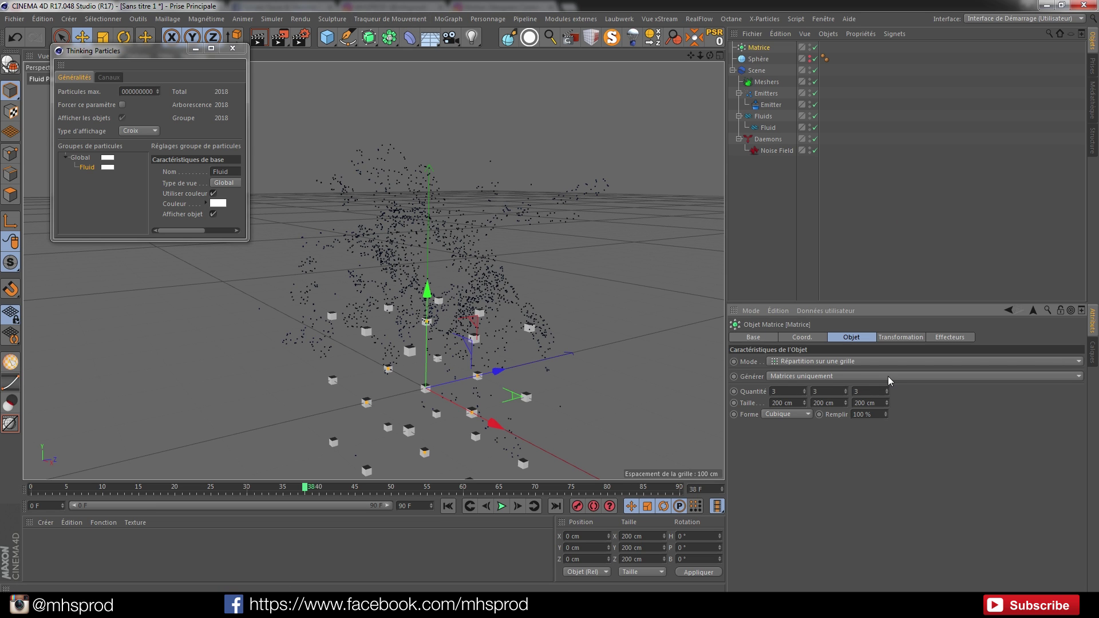
click(875, 363)
click(809, 372)
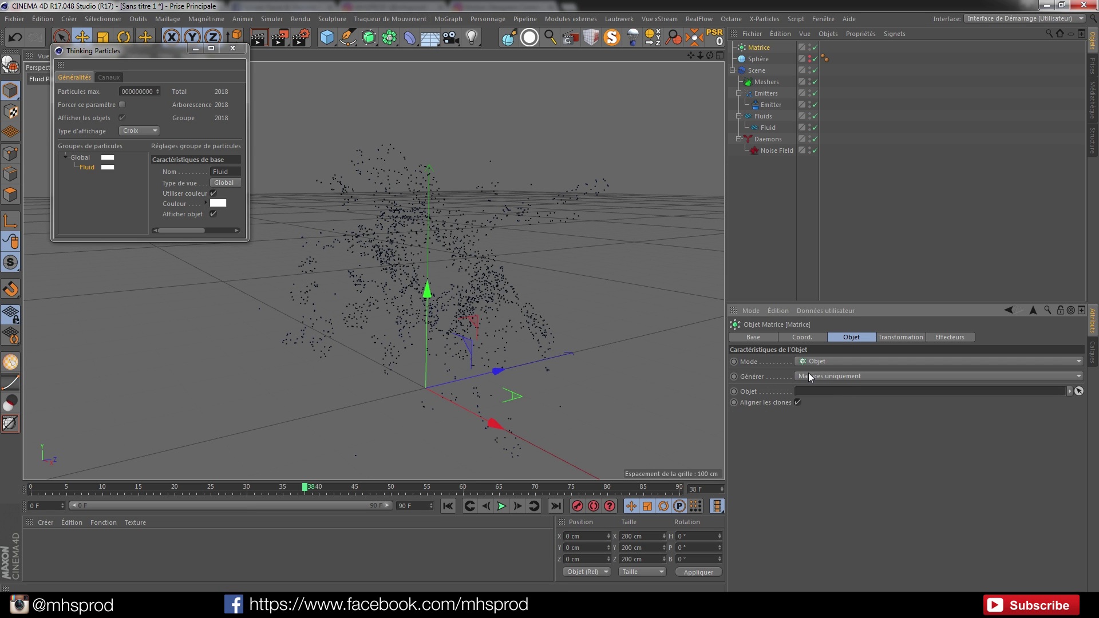
drag(84, 172, 201, 200)
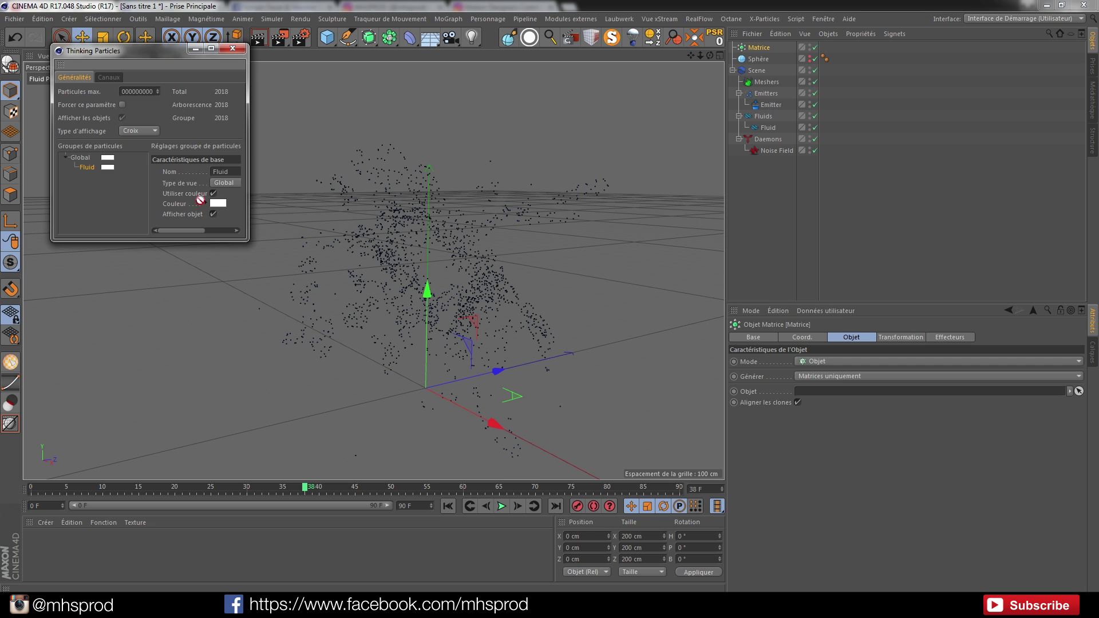
drag(797, 356, 820, 399)
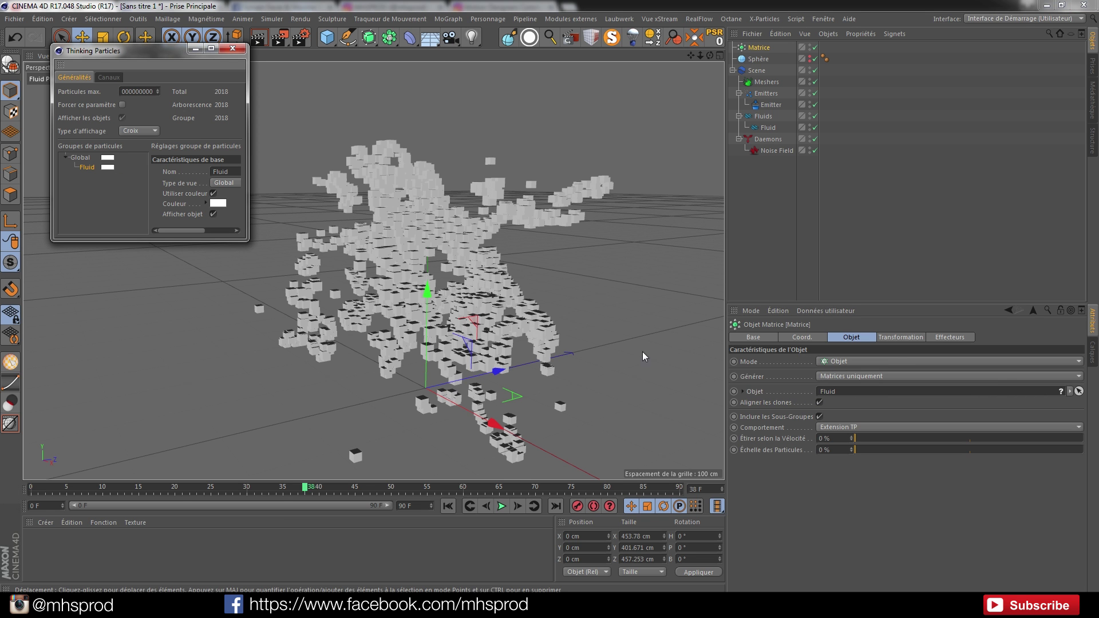
- Orbit around the cube cloud and start, then cancel, a preview render
alt+drag(514, 323, 486, 331)
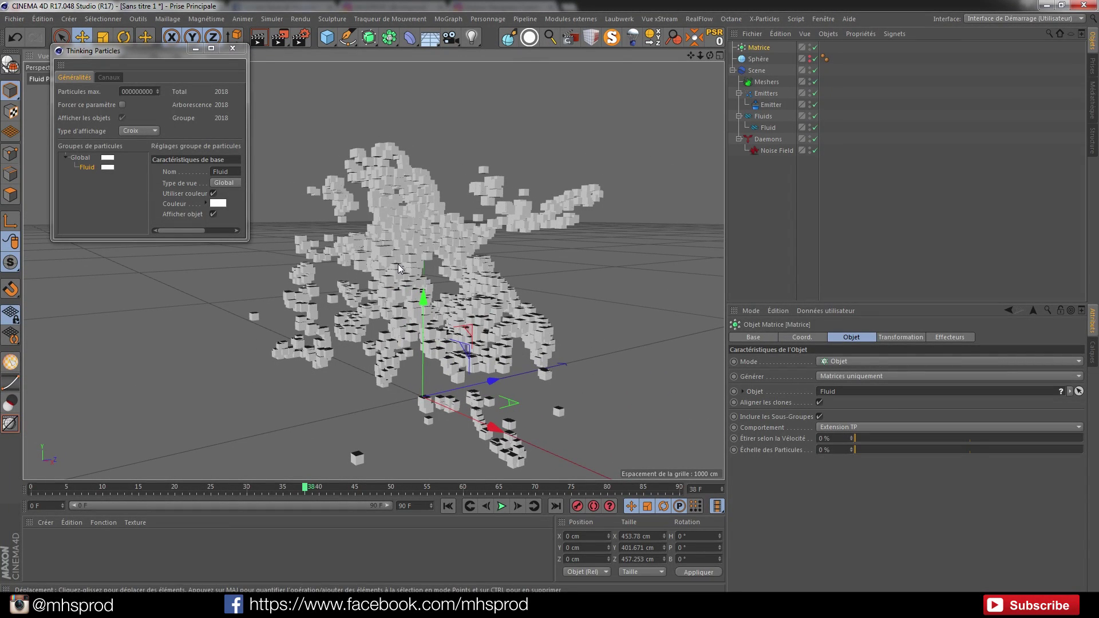
key(ctrl+r)
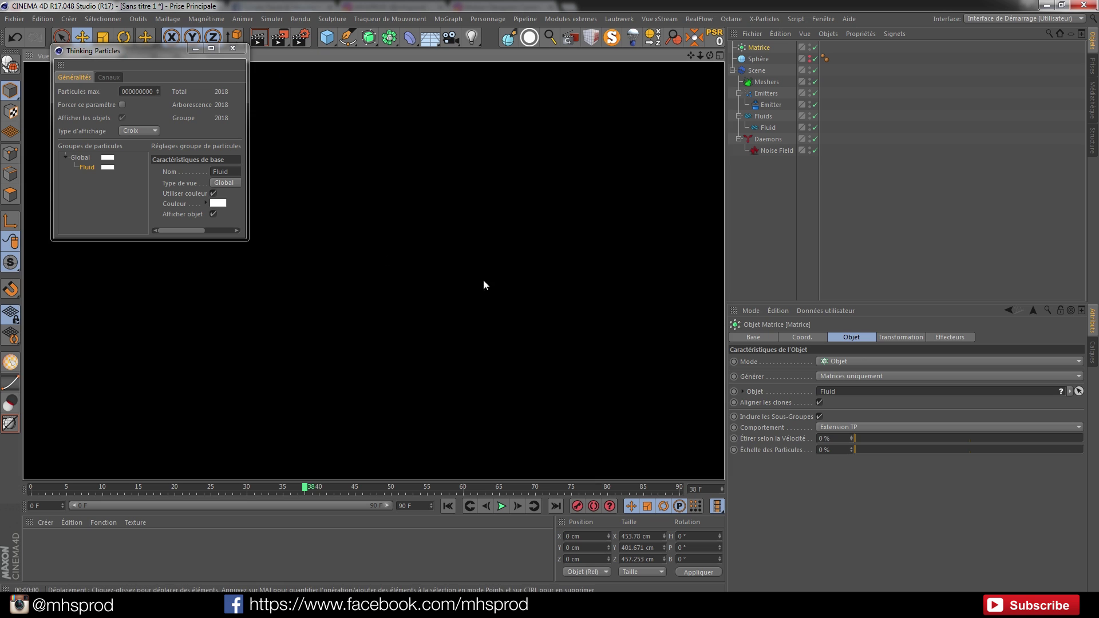
click(524, 315)
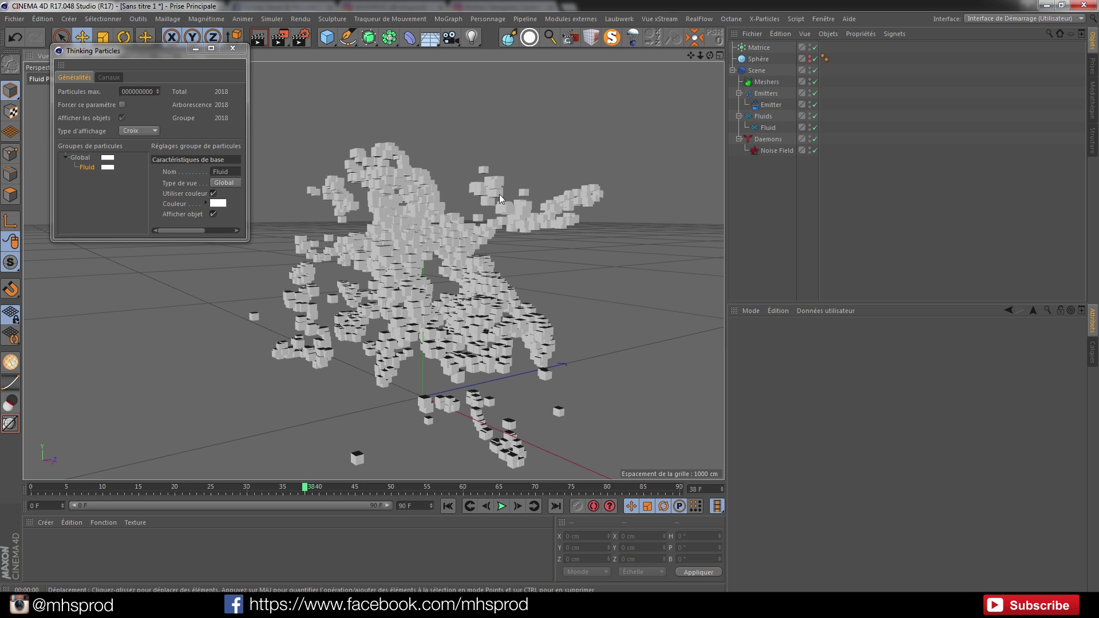
- Add a Cloner in Object mode with the Matrix as its source object
click(444, 19)
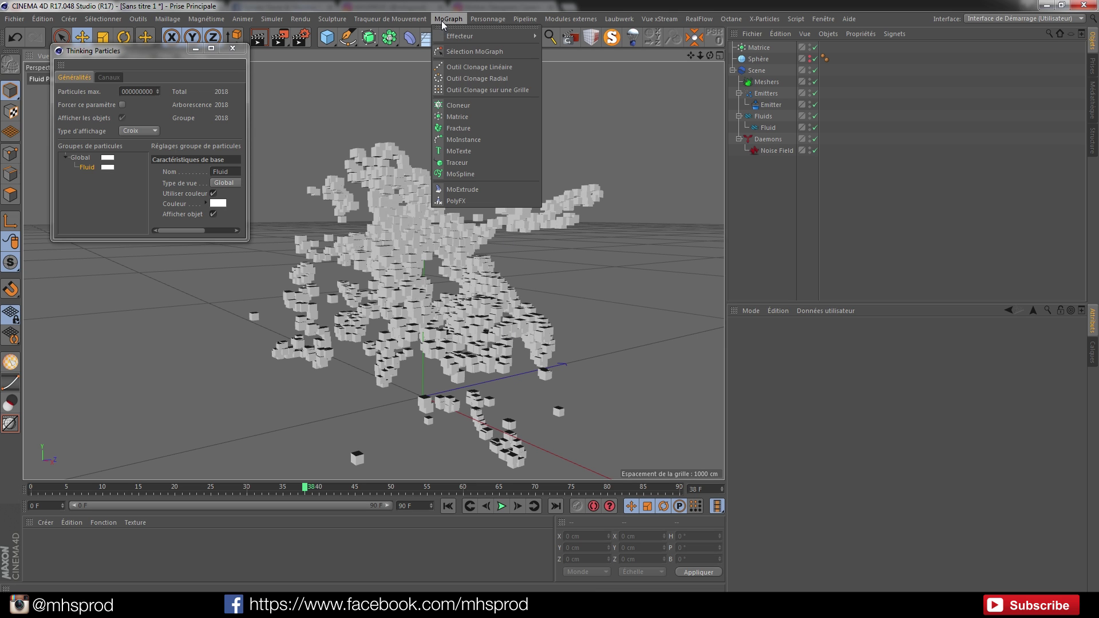
click(468, 106)
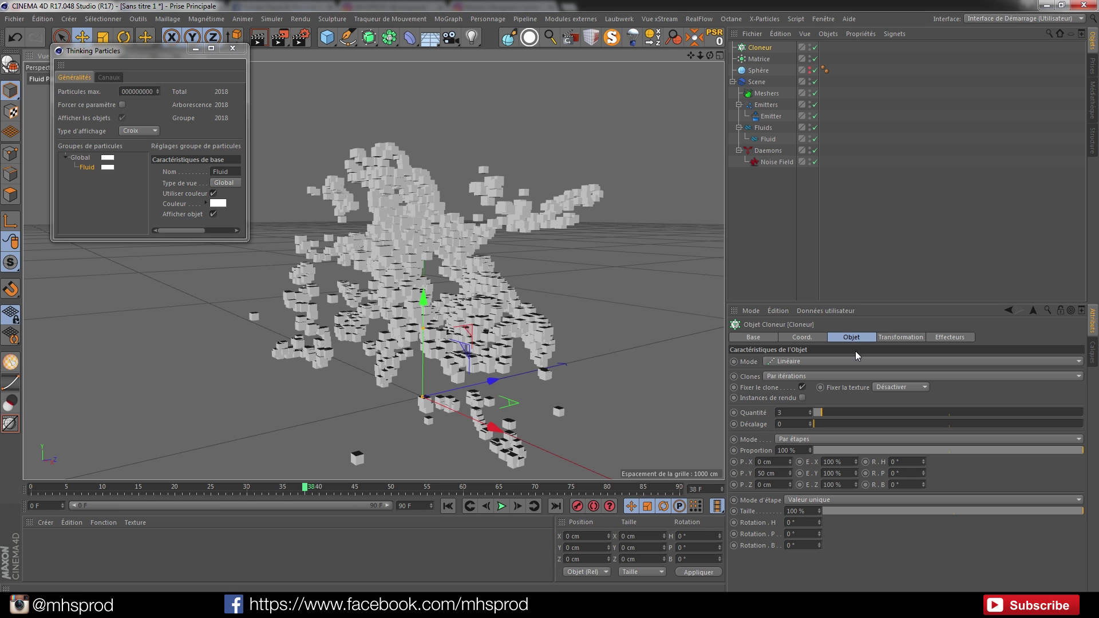
click(794, 361)
click(798, 373)
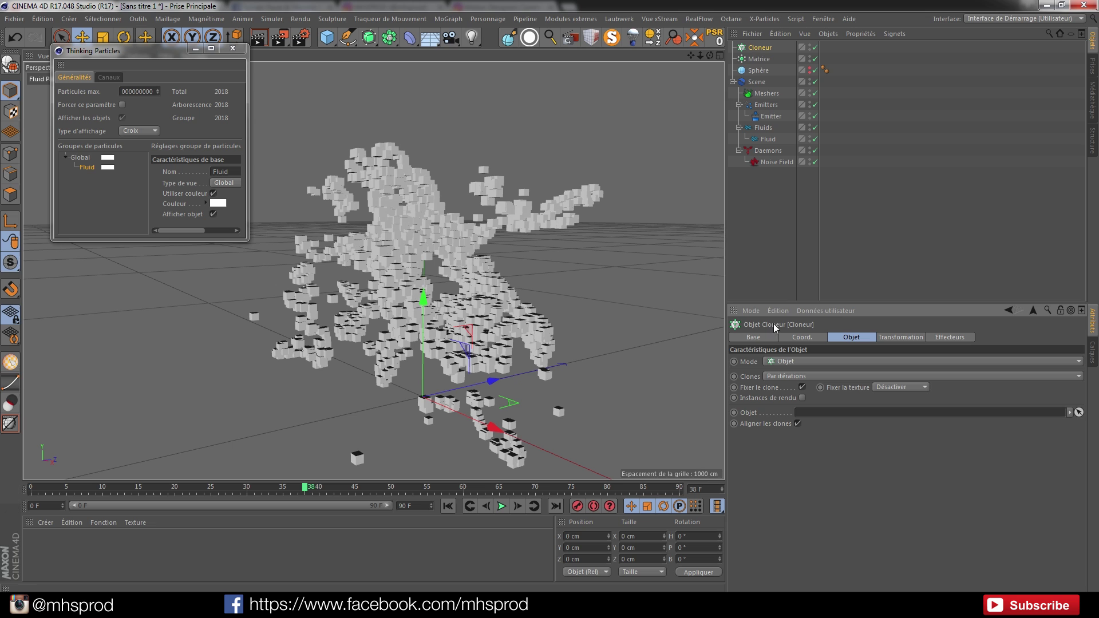
drag(759, 59, 832, 421)
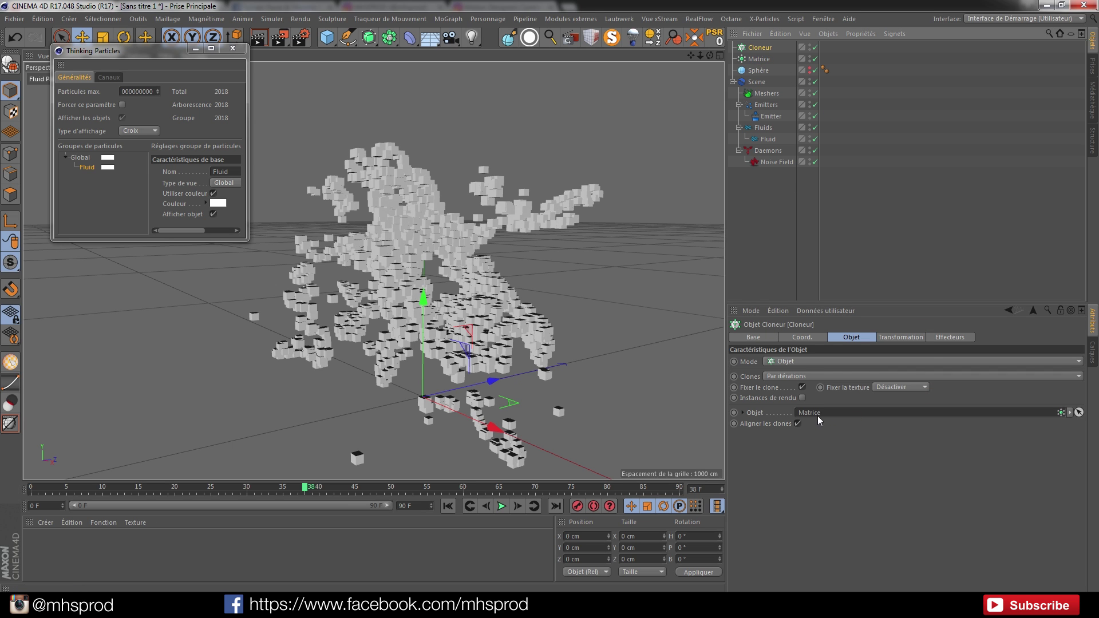
- Add a Cube sized 5 × 5 × 5 cm
click(327, 38)
click(441, 55)
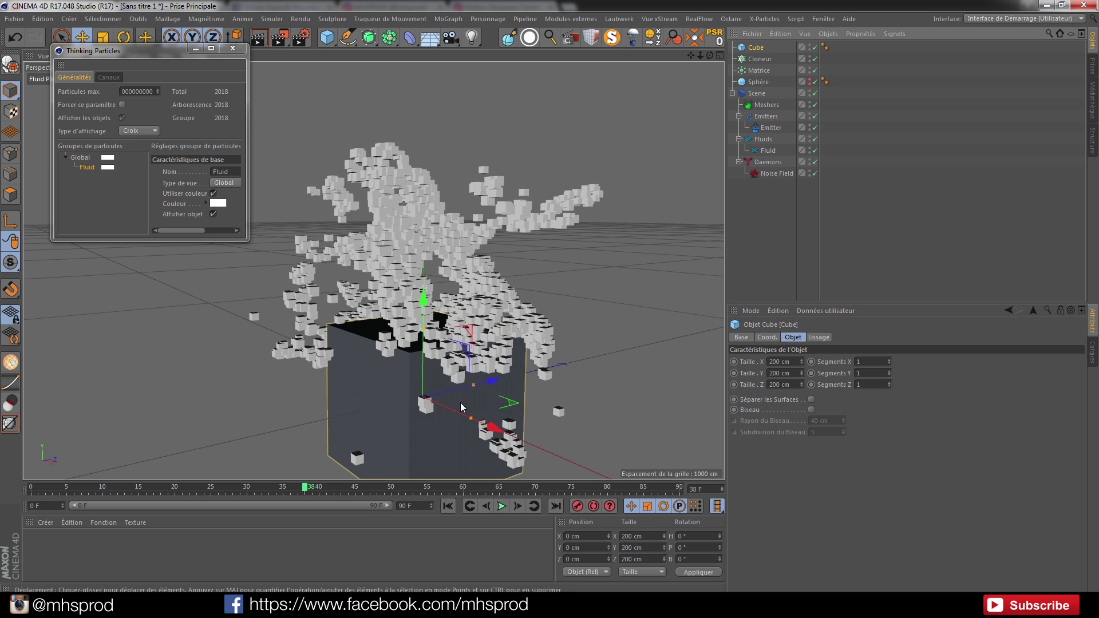
drag(776, 361, 745, 355)
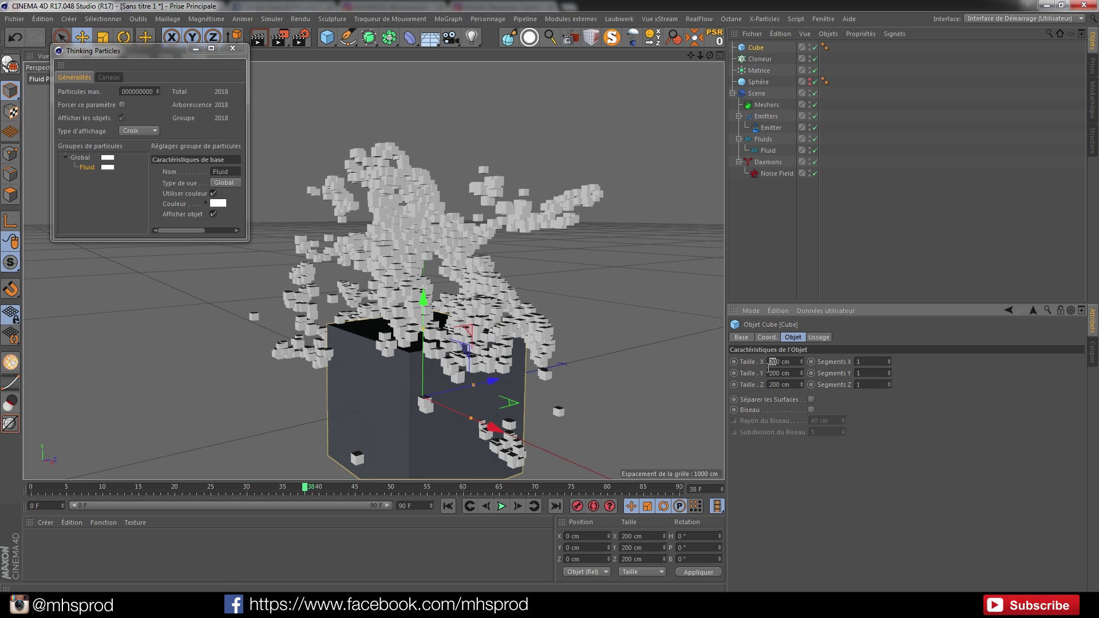
text(5)
double_click(776, 373)
text(5)
double_click(779, 385)
text(5)
key(Return)
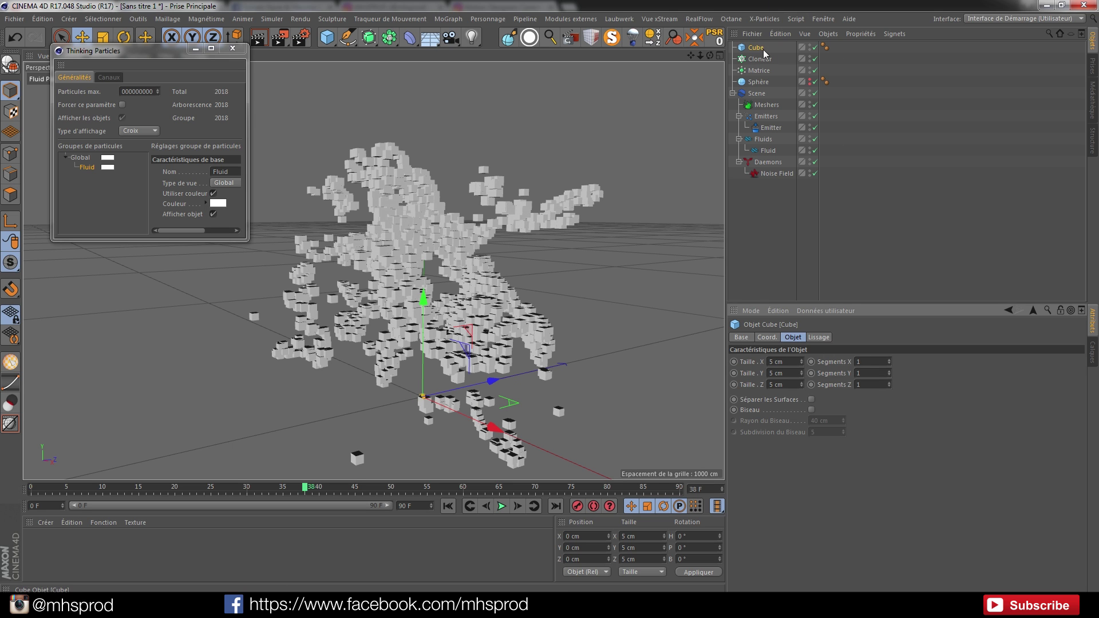
- Put the 5 cm Cube under the Cloner and set the clones to render as instances
drag(753, 48, 766, 63)
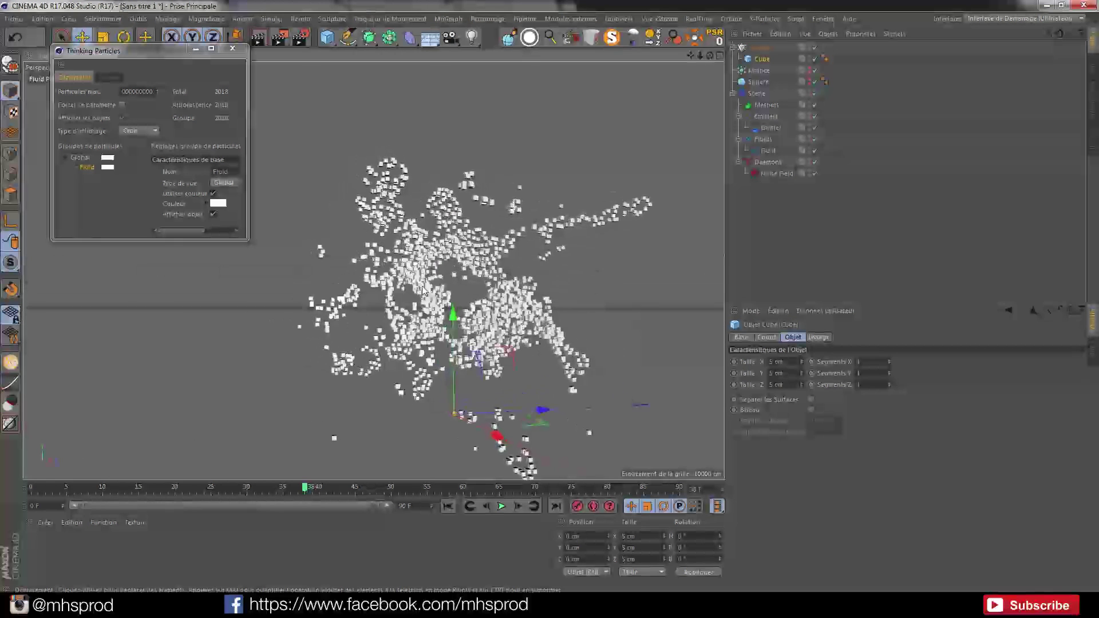
alt+drag(452, 306, 466, 325)
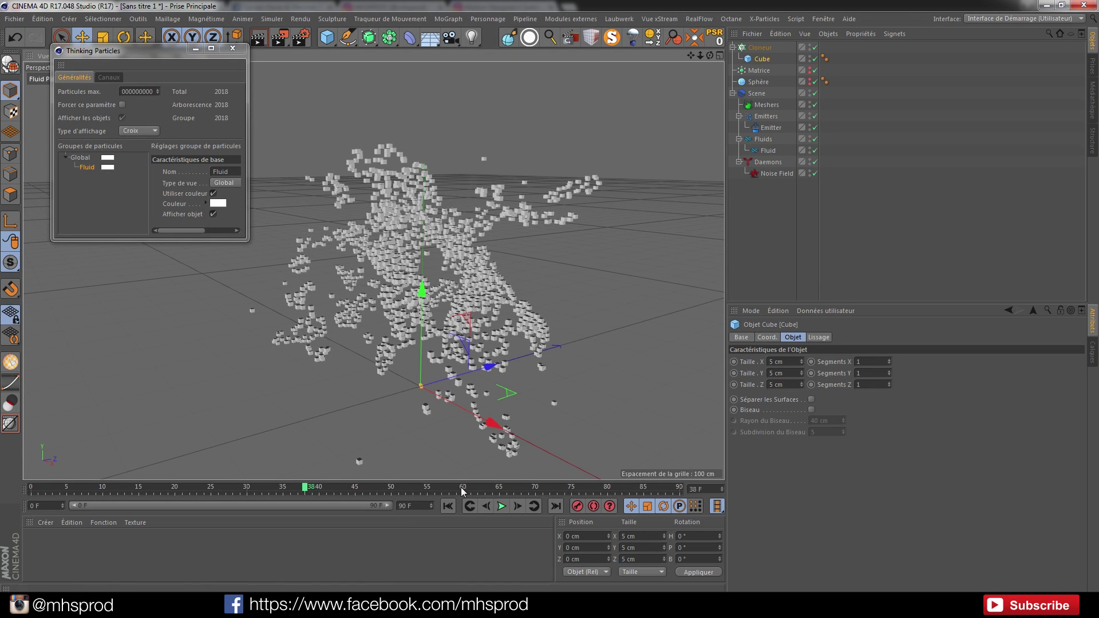
click(447, 506)
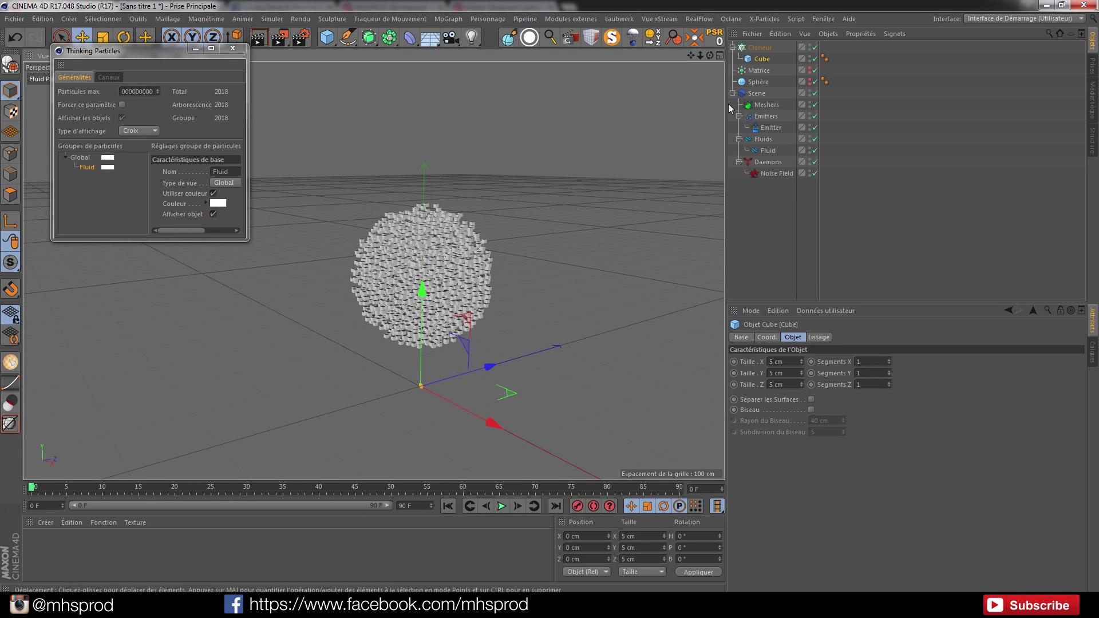
click(759, 47)
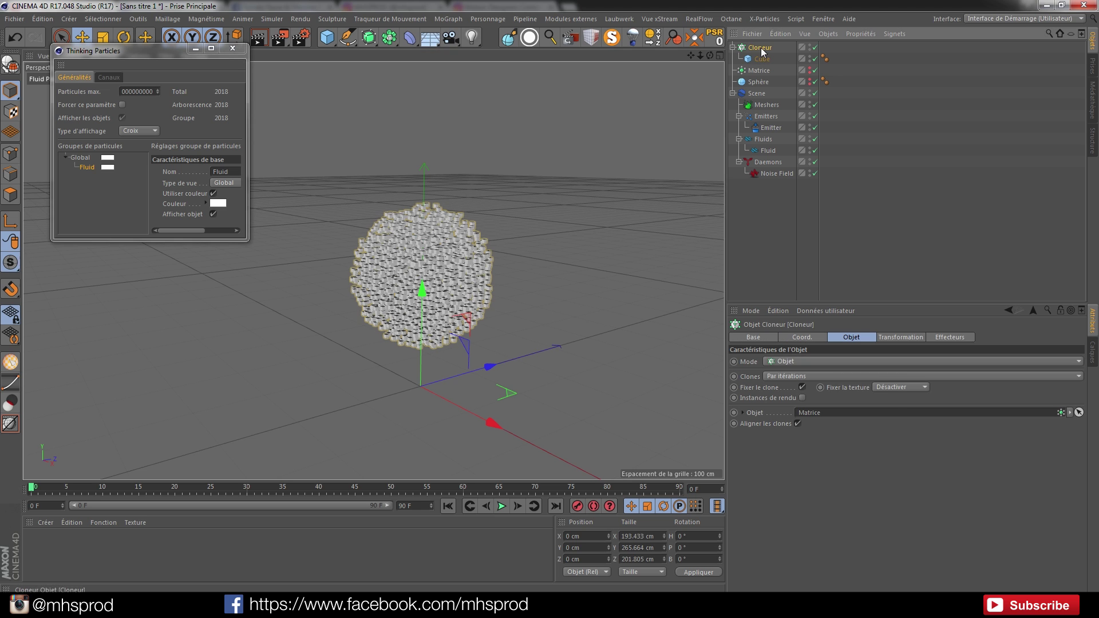
click(801, 397)
- Play the cube-clone simulation, rewind to frame 0, and select the Noise Field daemon
click(501, 507)
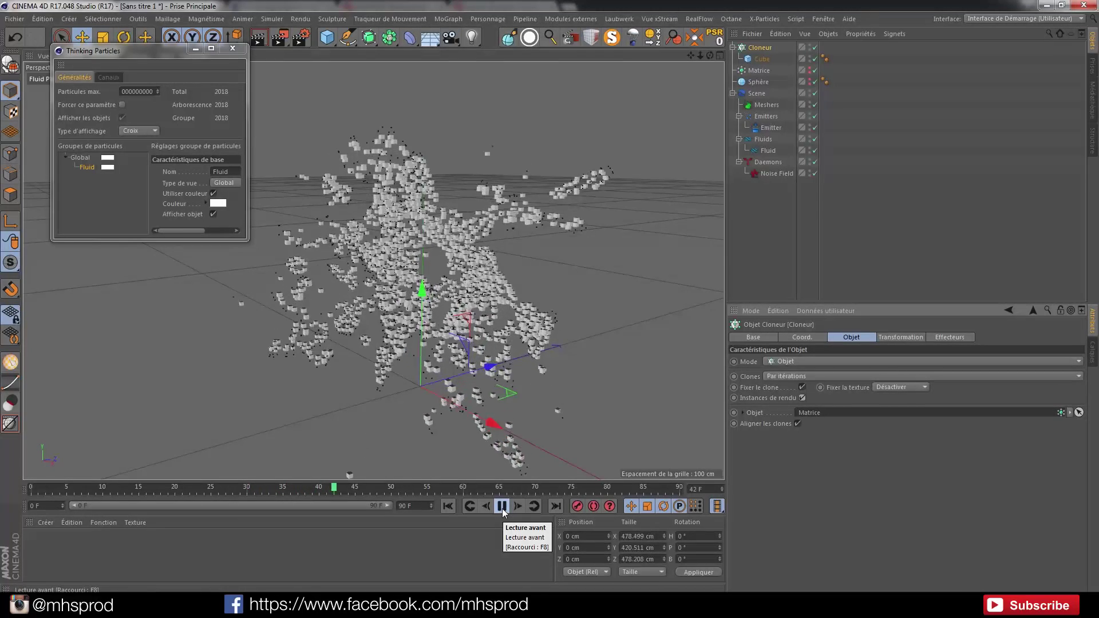
click(501, 507)
click(448, 506)
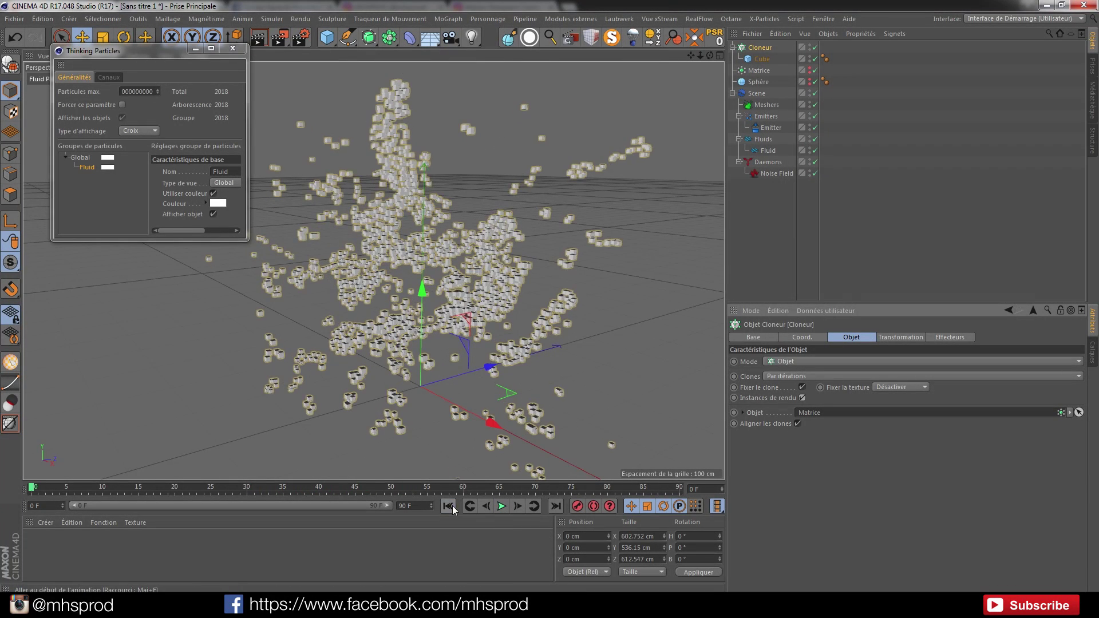
click(782, 173)
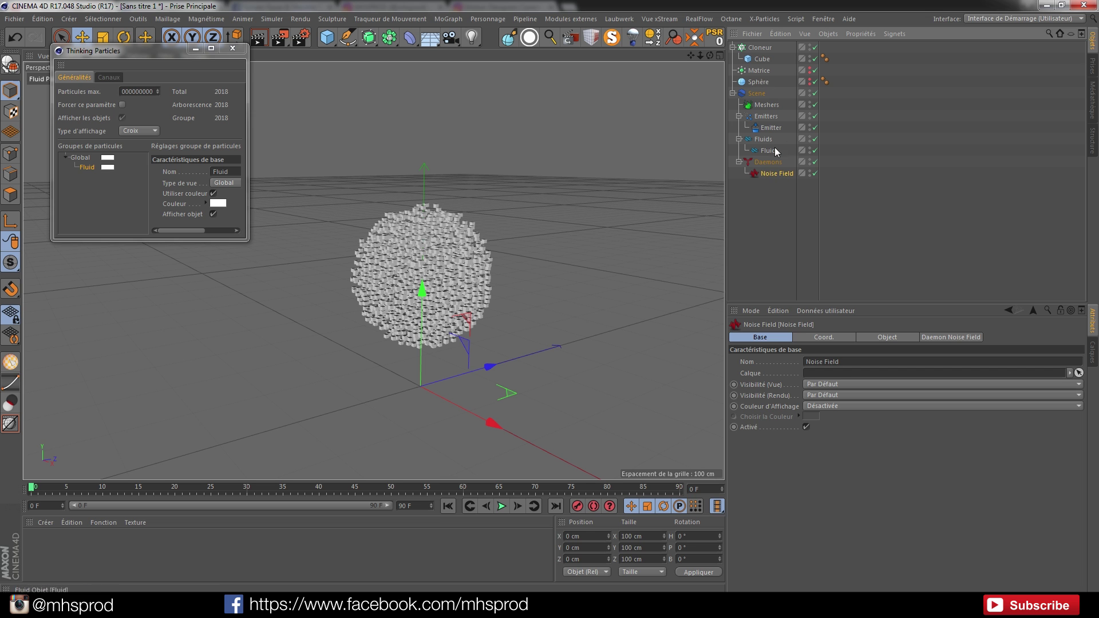
- Delete the Noise Field daemon and add a Plane tagged as a RealFlow collider
key(Delete)
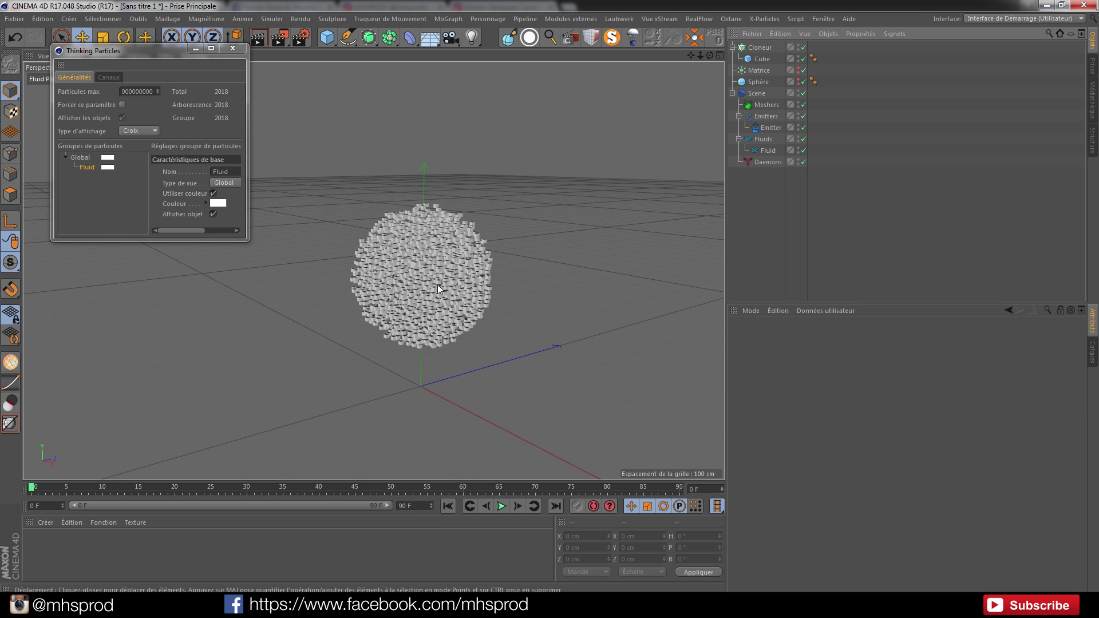
mouse_move(430, 307)
alt+mouse_down()
mouse_move(429, 286)
mouse_move(436, 301)
mouse_move(422, 299)
alt+mouse_up()
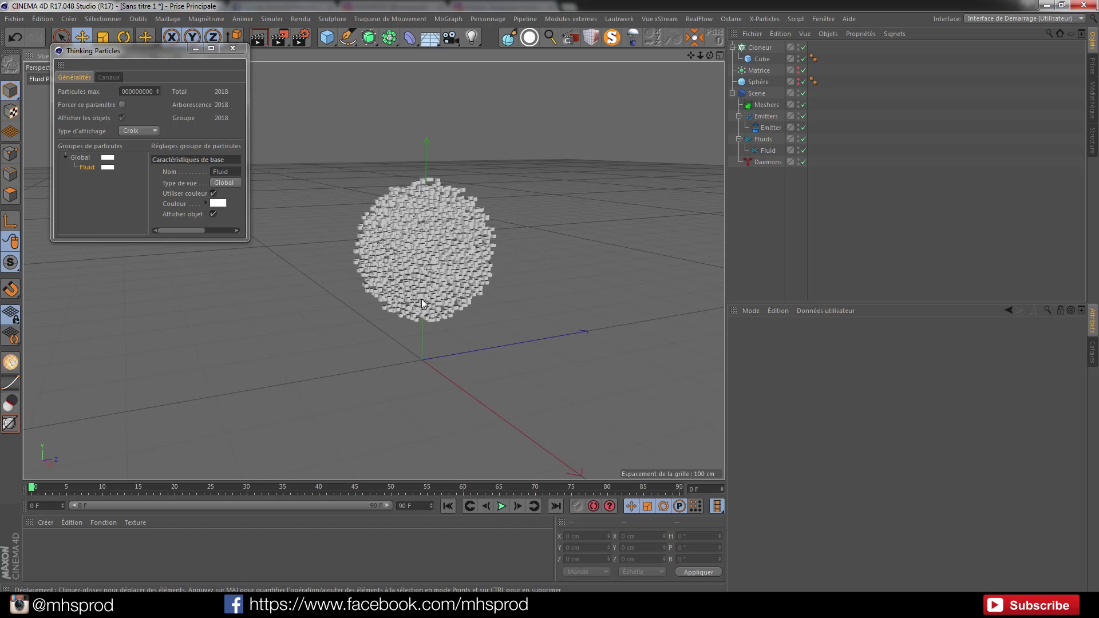
click(327, 37)
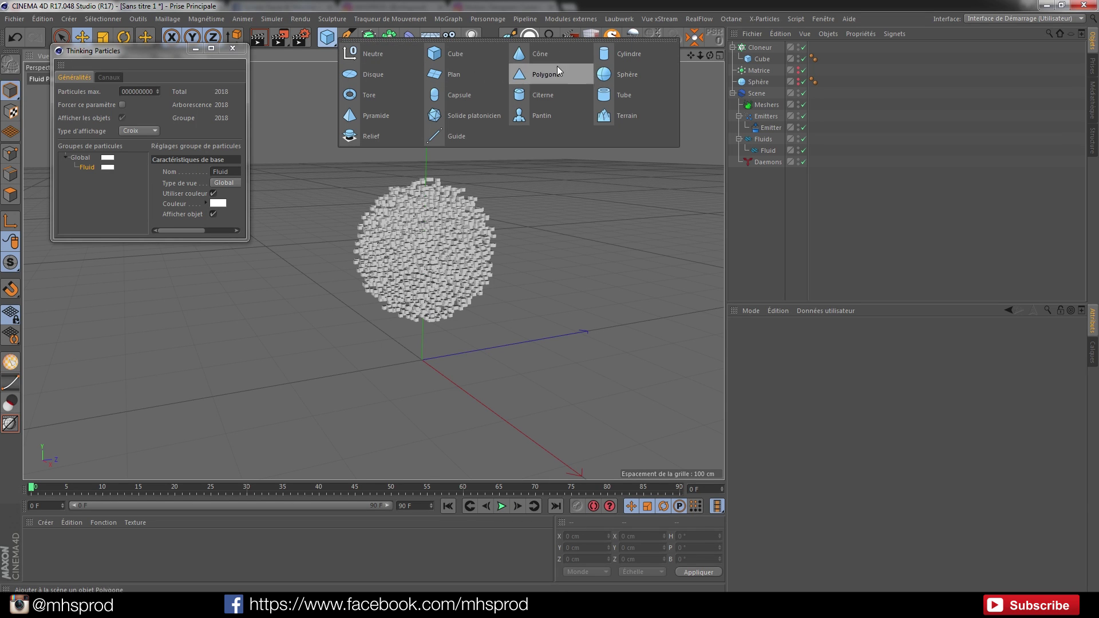
click(449, 79)
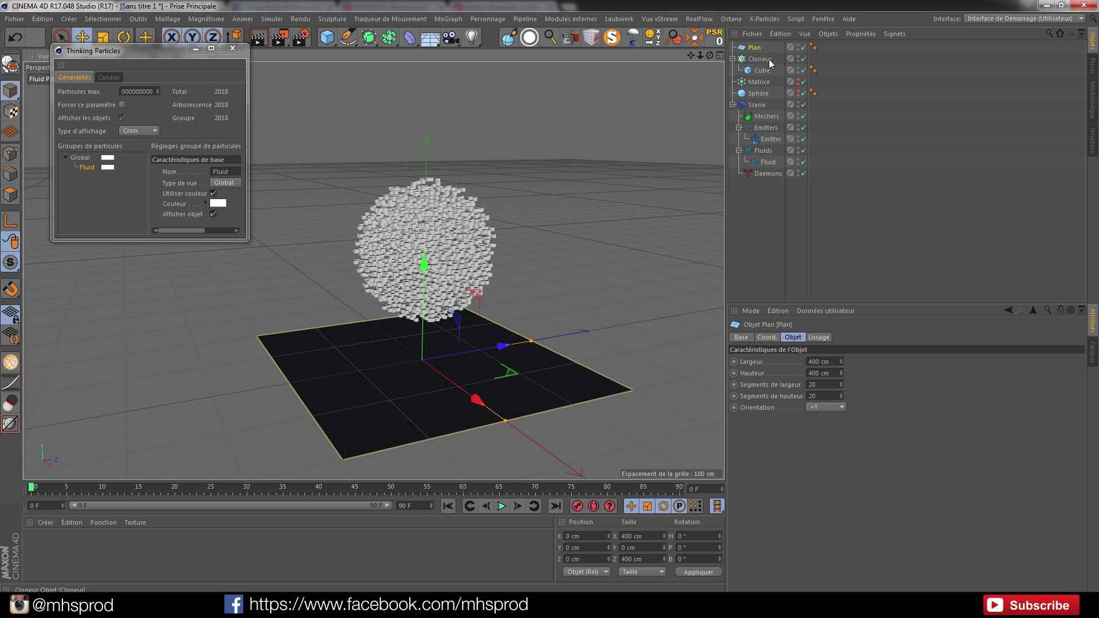
right_click(755, 48)
mouse_move(880, 184)
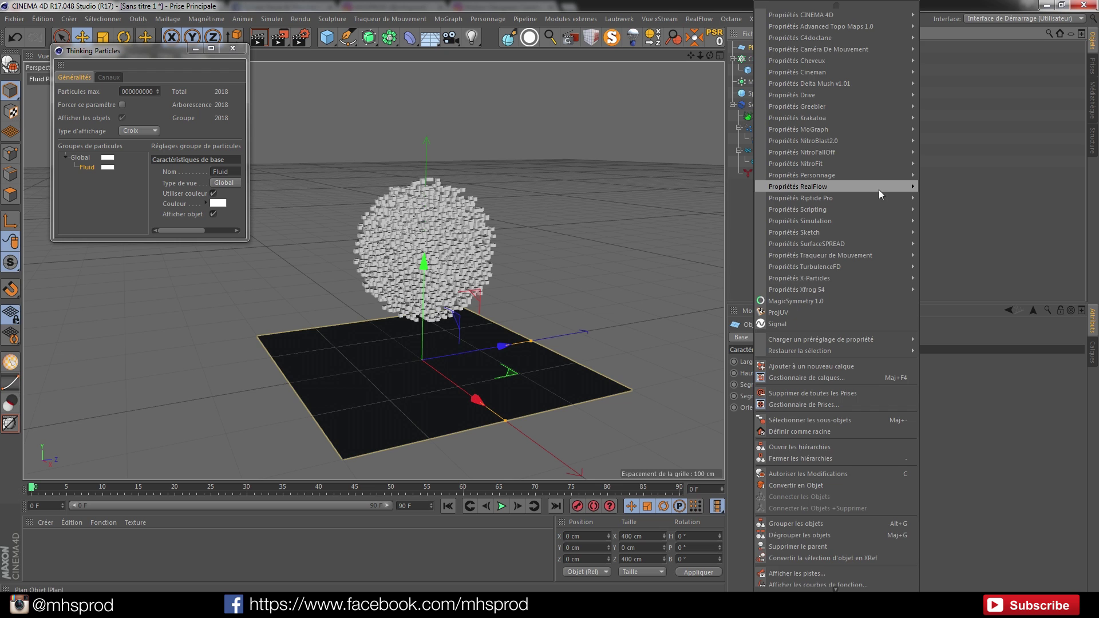
click(941, 186)
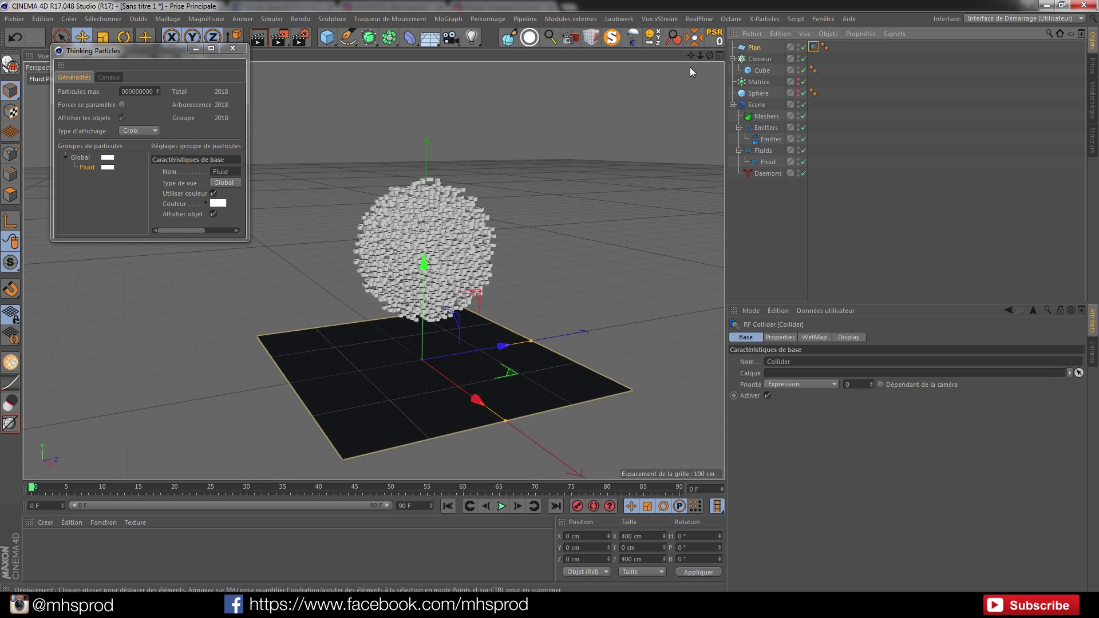
- Add a Gravity daemon, test playback, rewind to frame 0, then delete Gravity
click(700, 18)
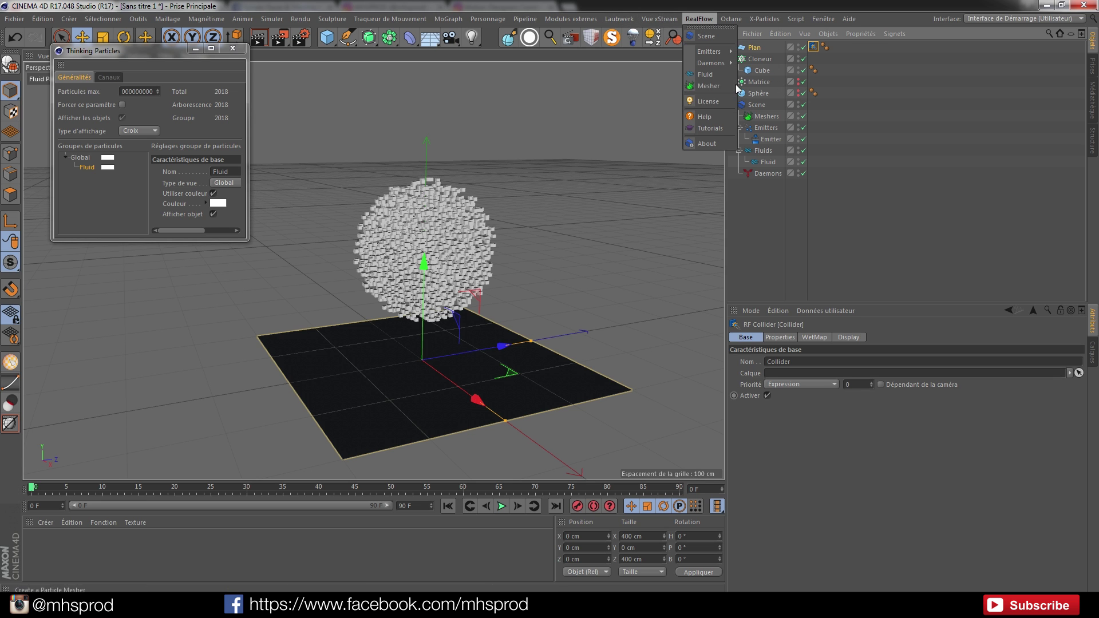
mouse_move(711, 63)
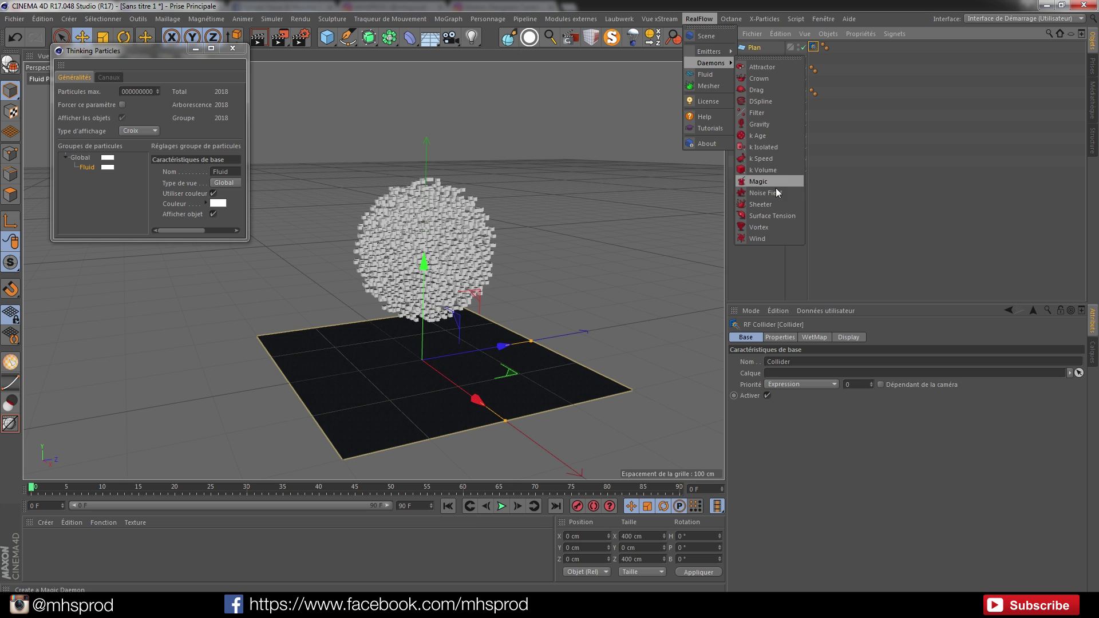
click(759, 123)
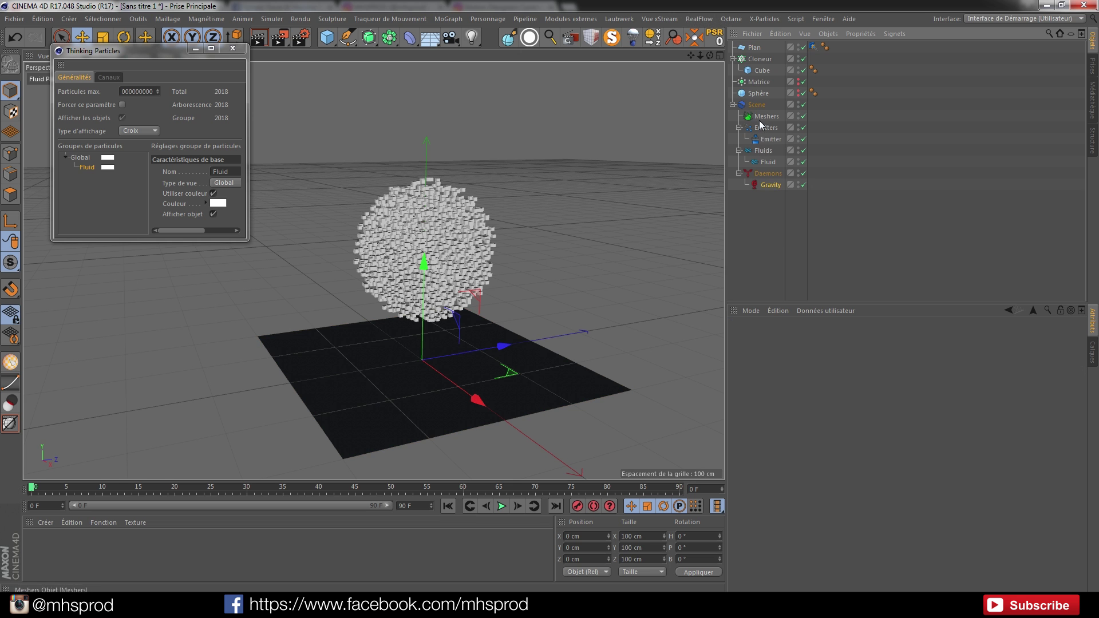
click(501, 506)
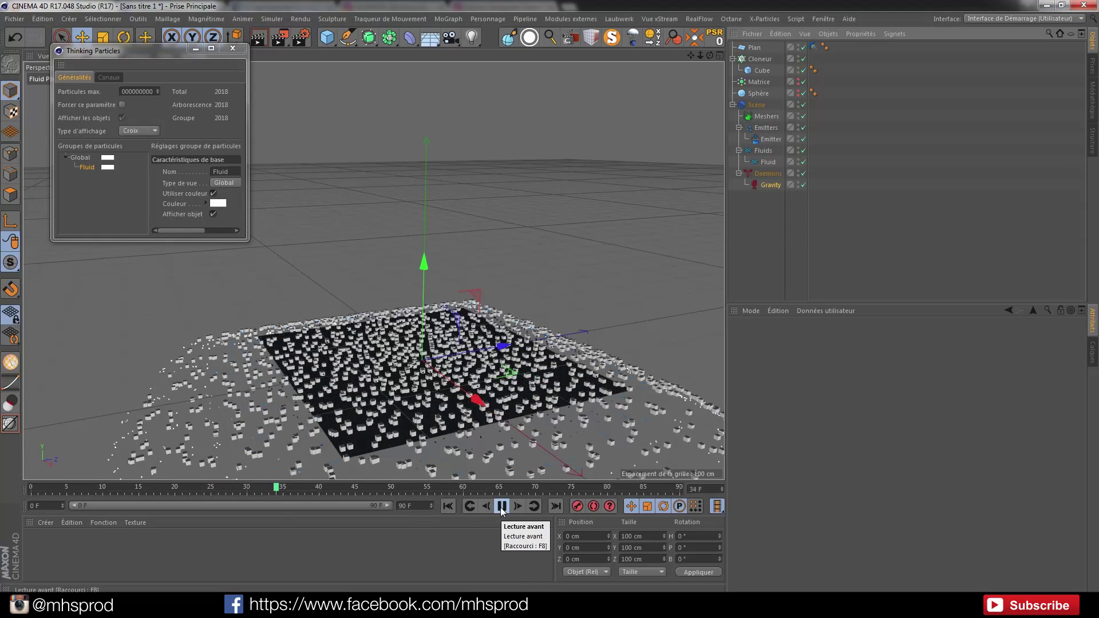
click(501, 506)
click(448, 506)
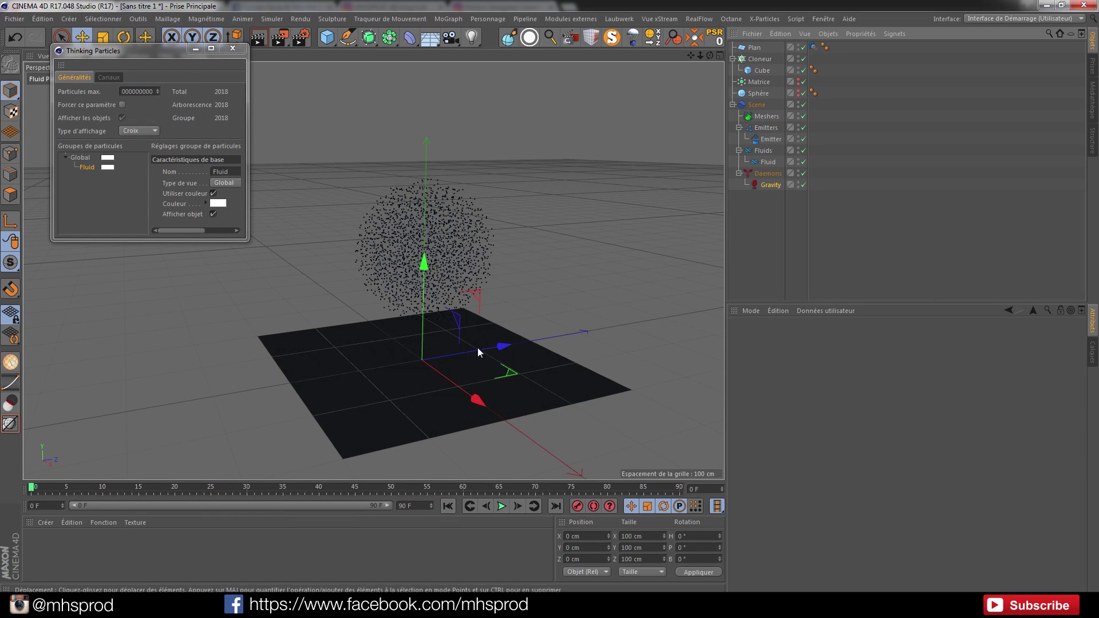
click(770, 184)
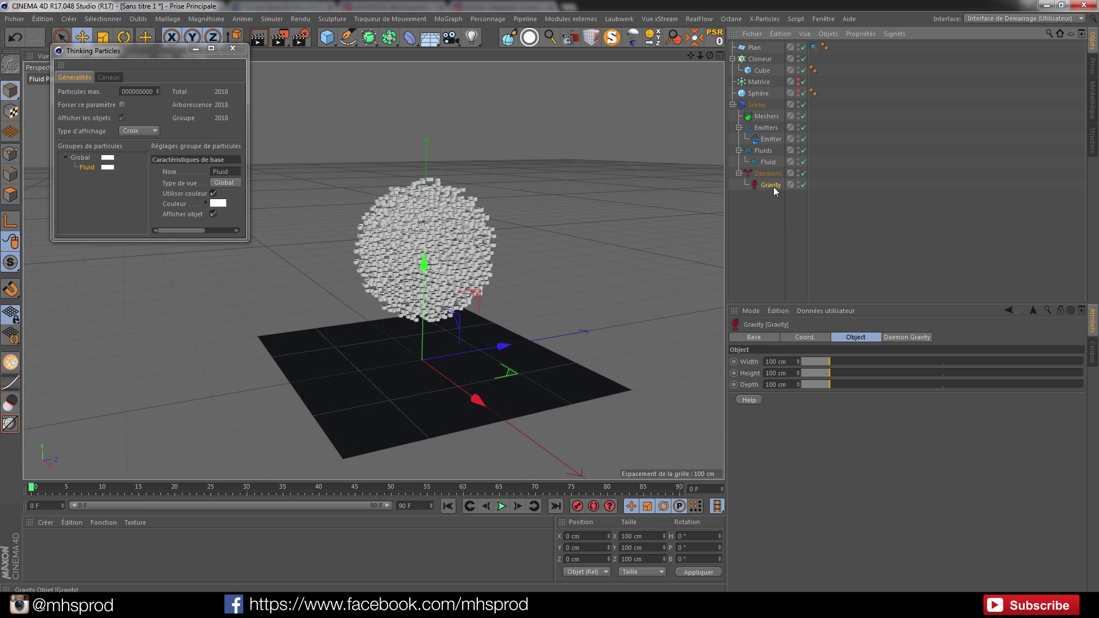
key(Delete)
- Remove the plane and add a new Noise Field daemon with Strength 250 cm
click(755, 48)
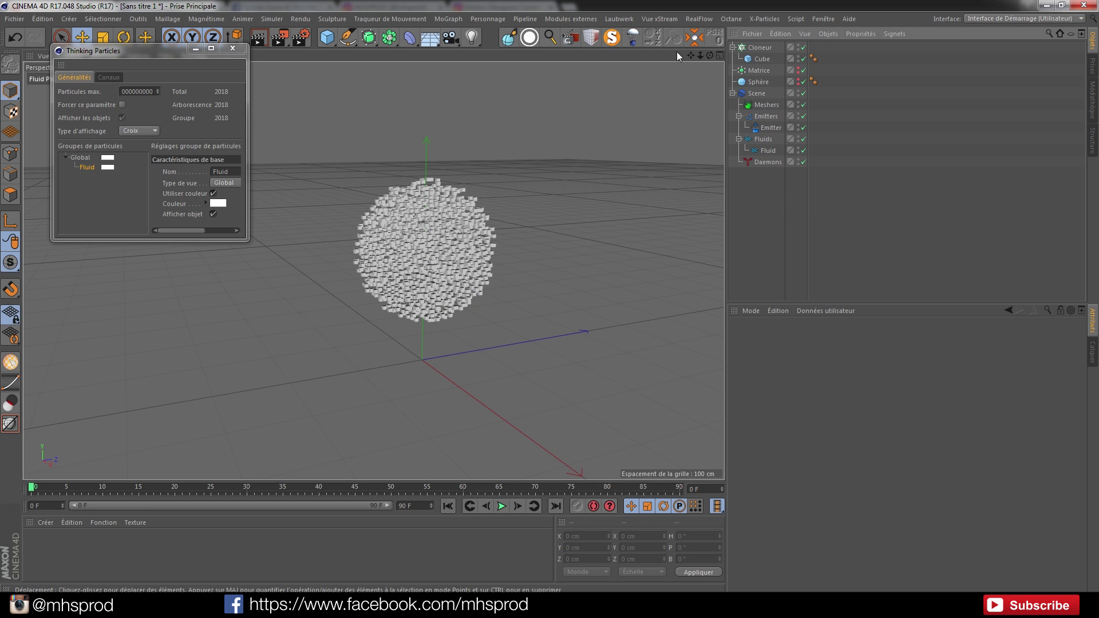
click(699, 19)
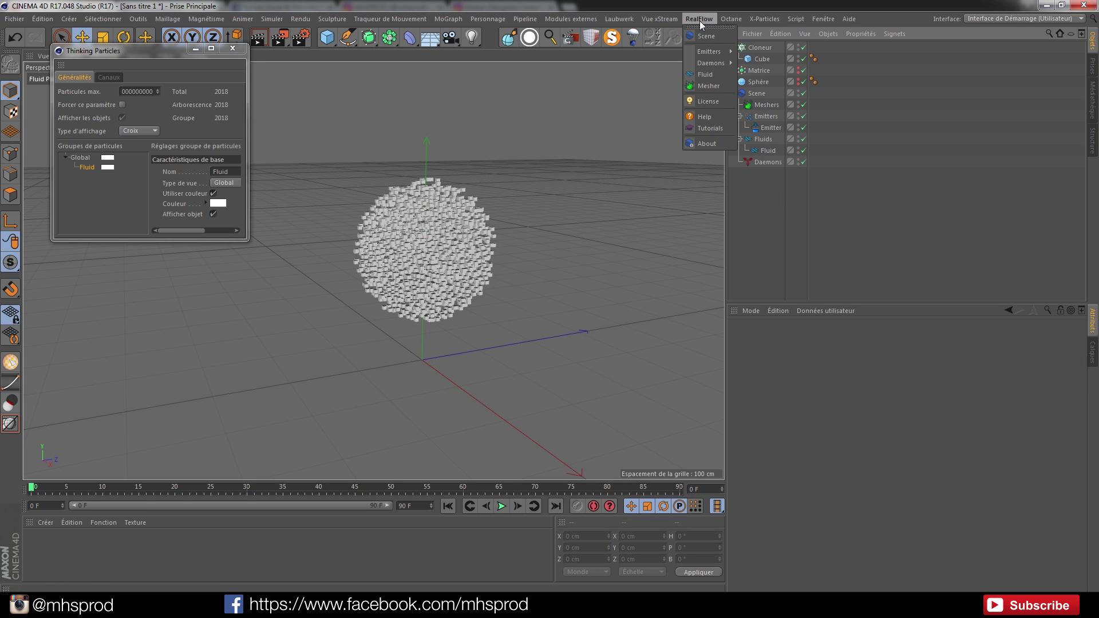
mouse_move(716, 60)
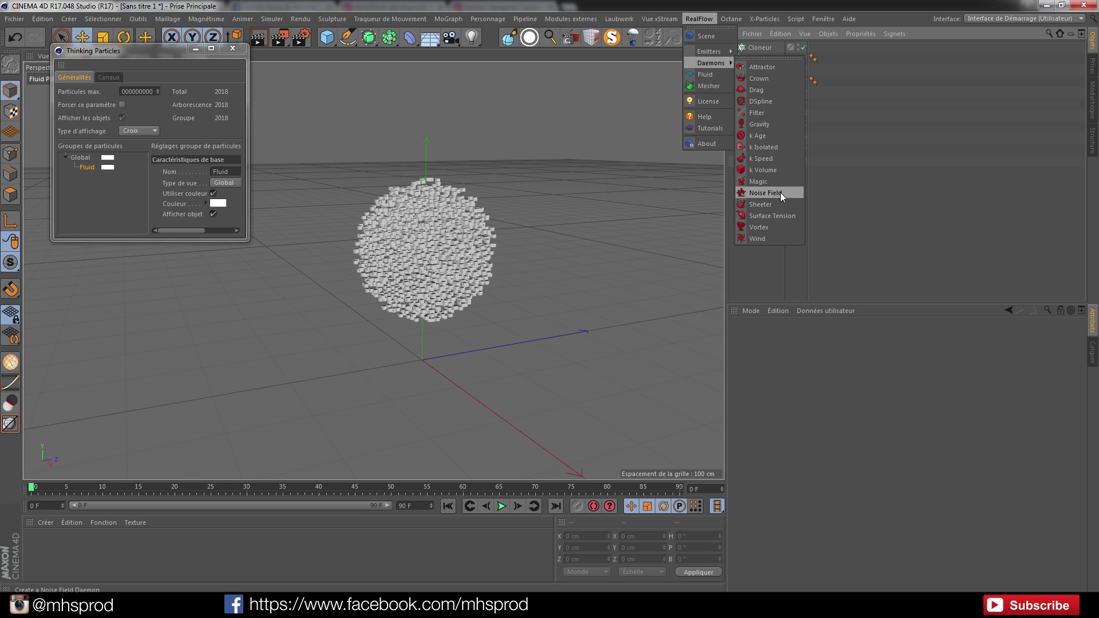
click(761, 194)
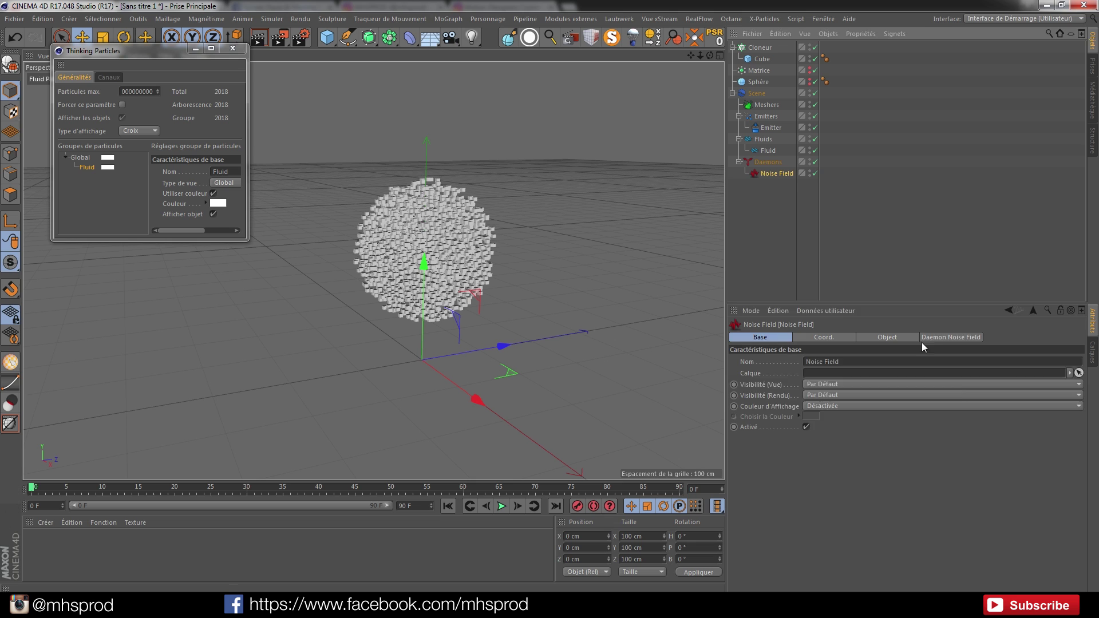
click(922, 341)
double_click(812, 402)
text(250cm)
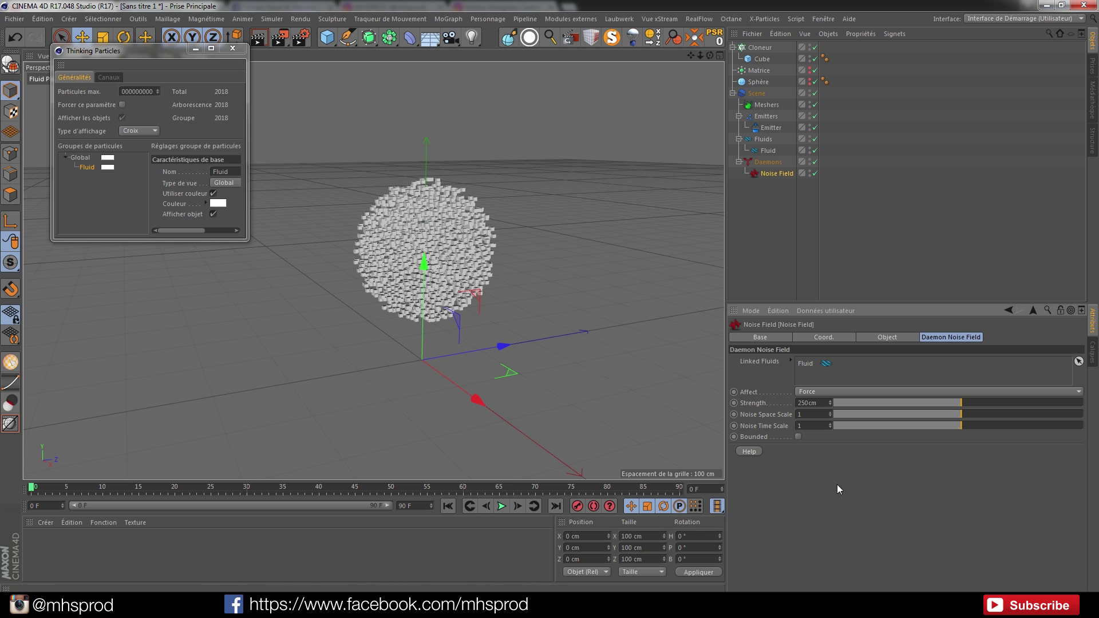
- Play the simulation and stop at frame 13 with the cubes scattered
click(502, 506)
click(502, 506)
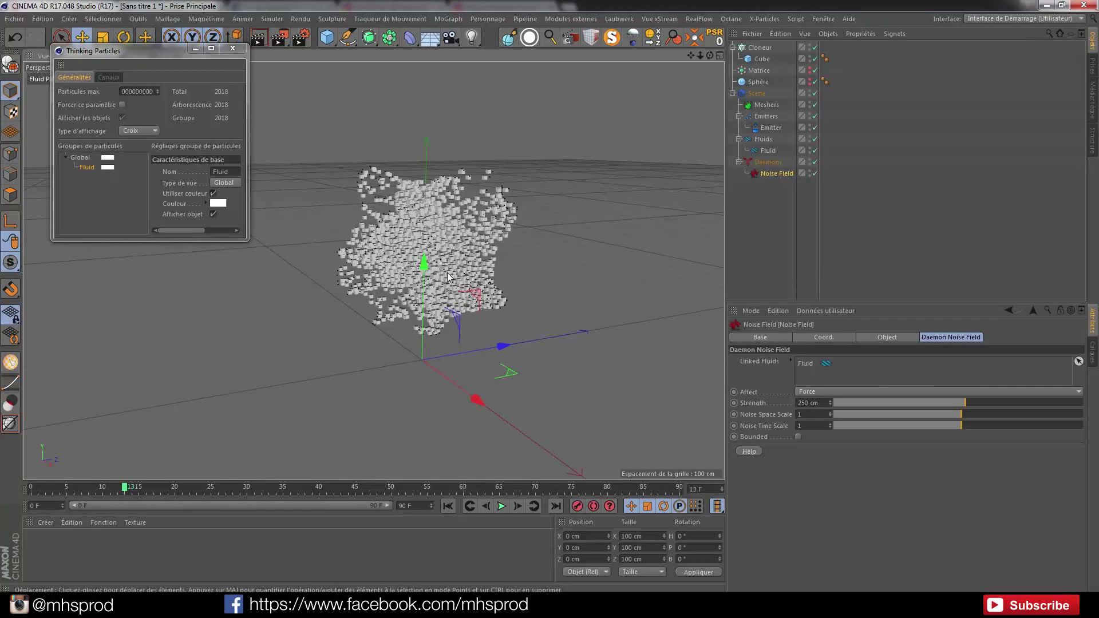
scroll(429, 227, up, 2)
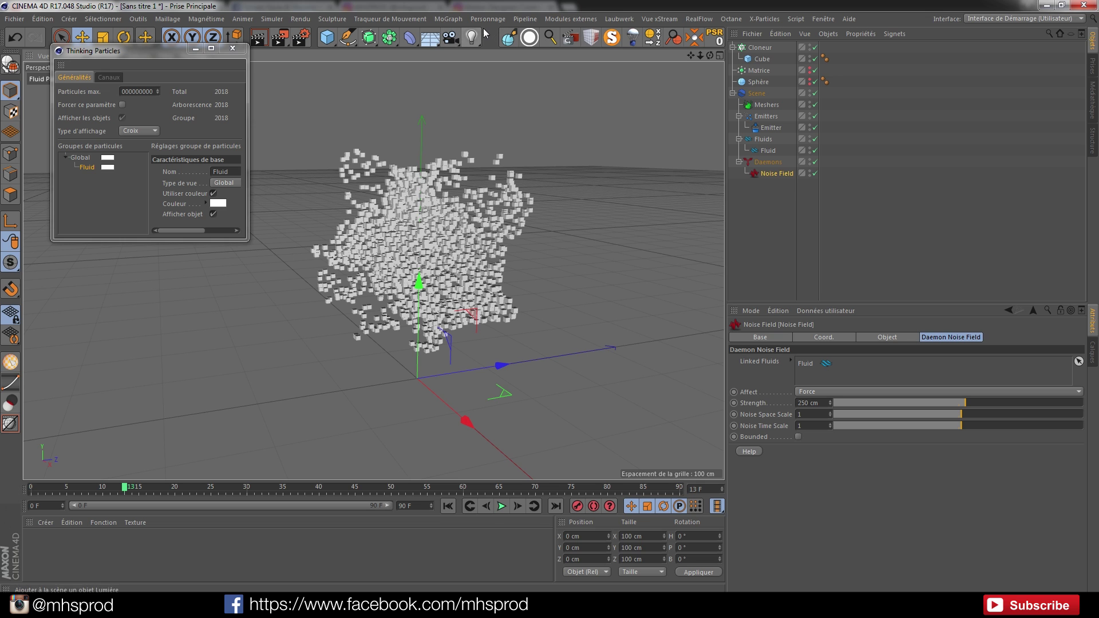
- Add a Traceur and replace its Noise Field reference with Matrice
click(448, 19)
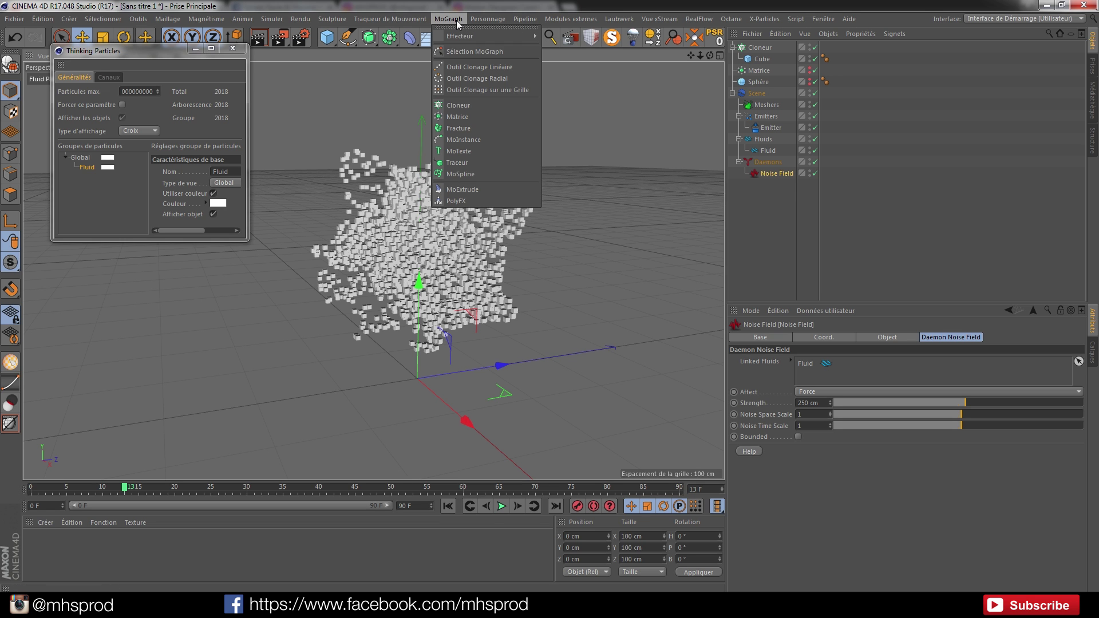
click(457, 162)
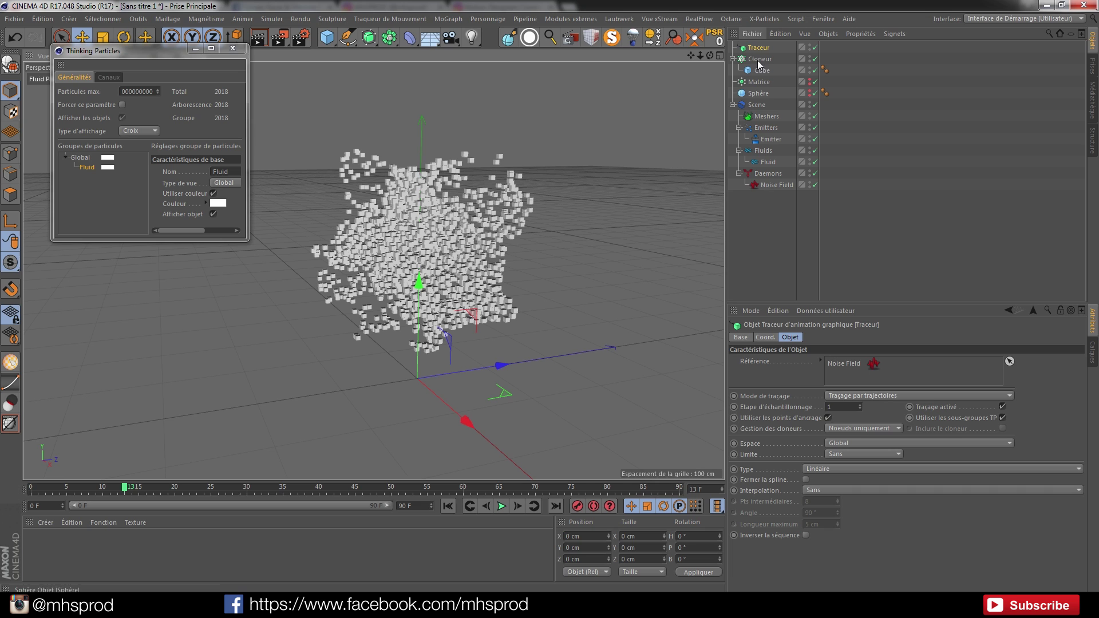
click(843, 371)
key(Delete)
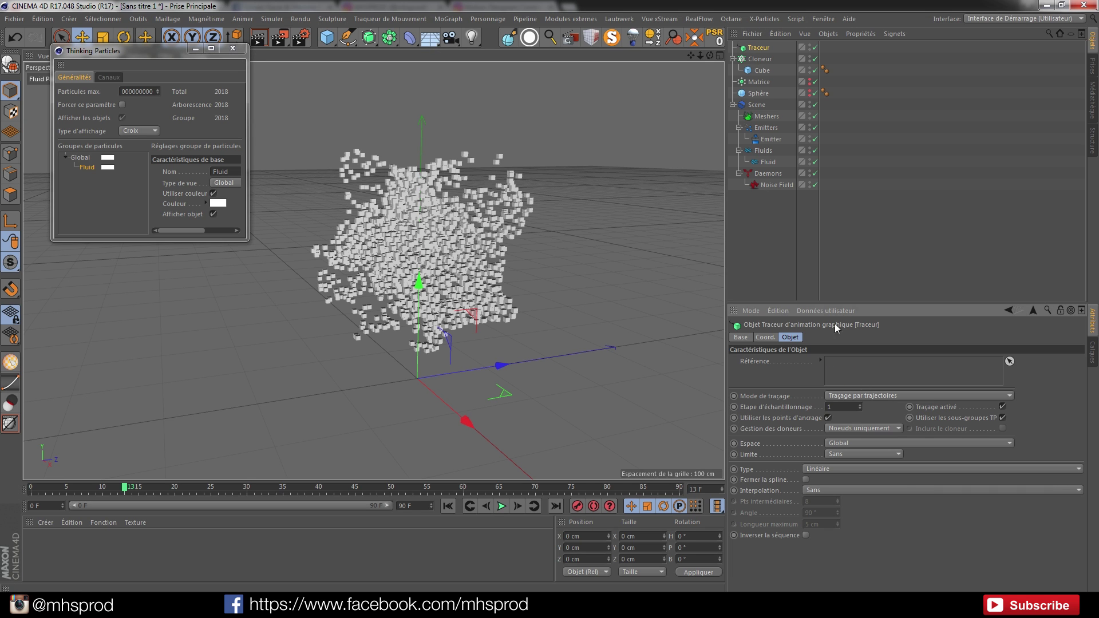
drag(756, 83, 845, 371)
- Rewind and play to frame 45 to draw the trace trails
click(446, 507)
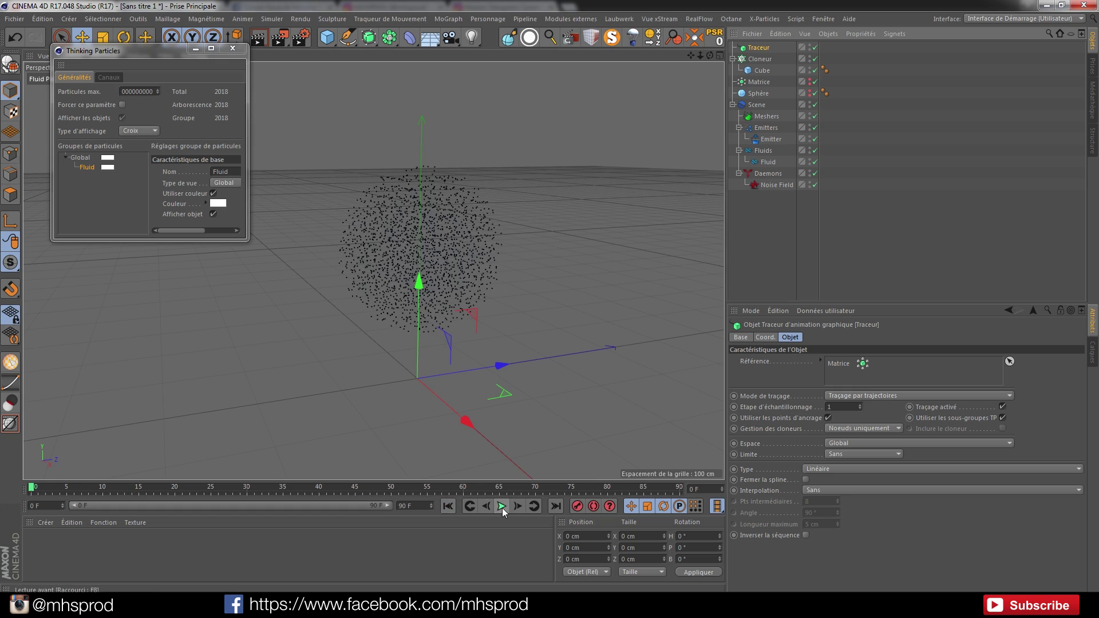
click(502, 507)
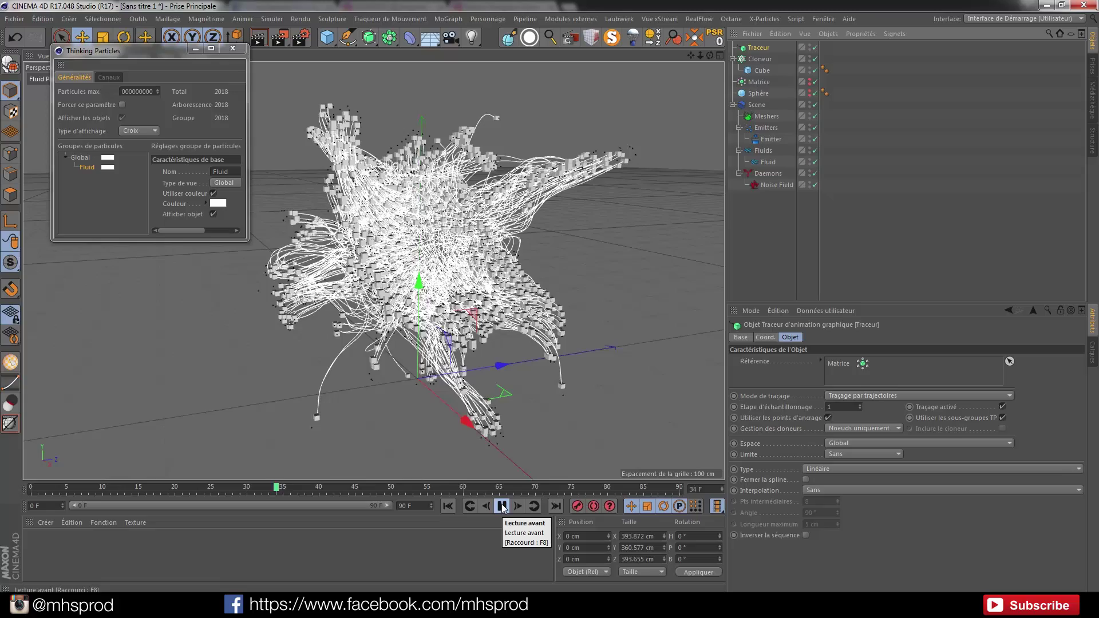
click(502, 506)
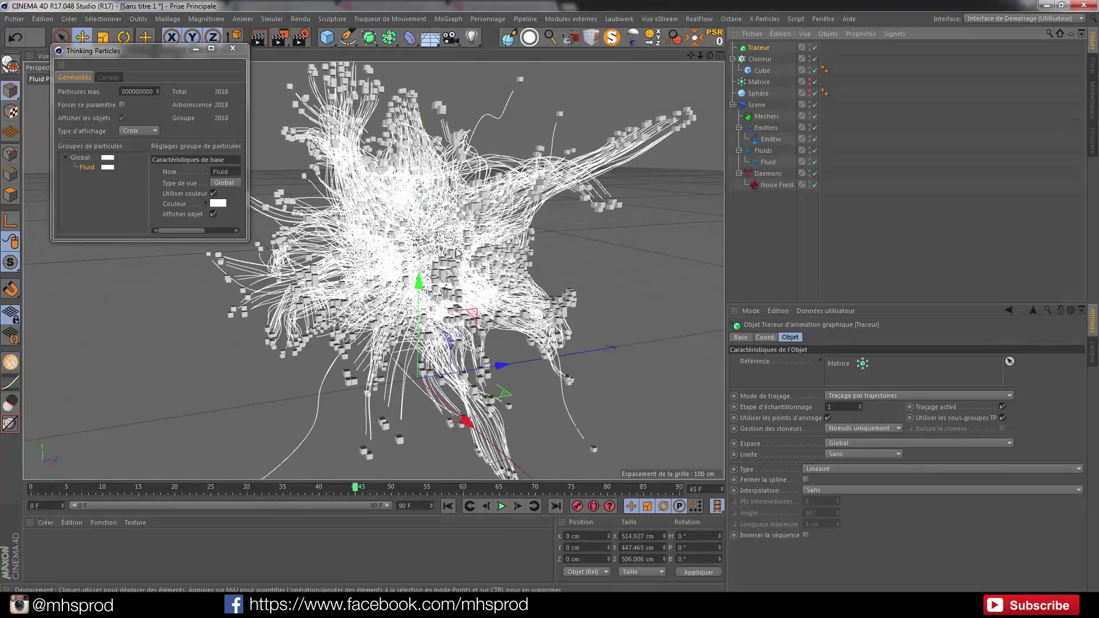
- Add an Extrusion contrôlée sweep and put the Traceur inside it
mouse_move(436, 275)
alt+mouse_down()
mouse_move(416, 310)
mouse_move(551, 256)
mouse_move(449, 262)
alt+mouse_up()
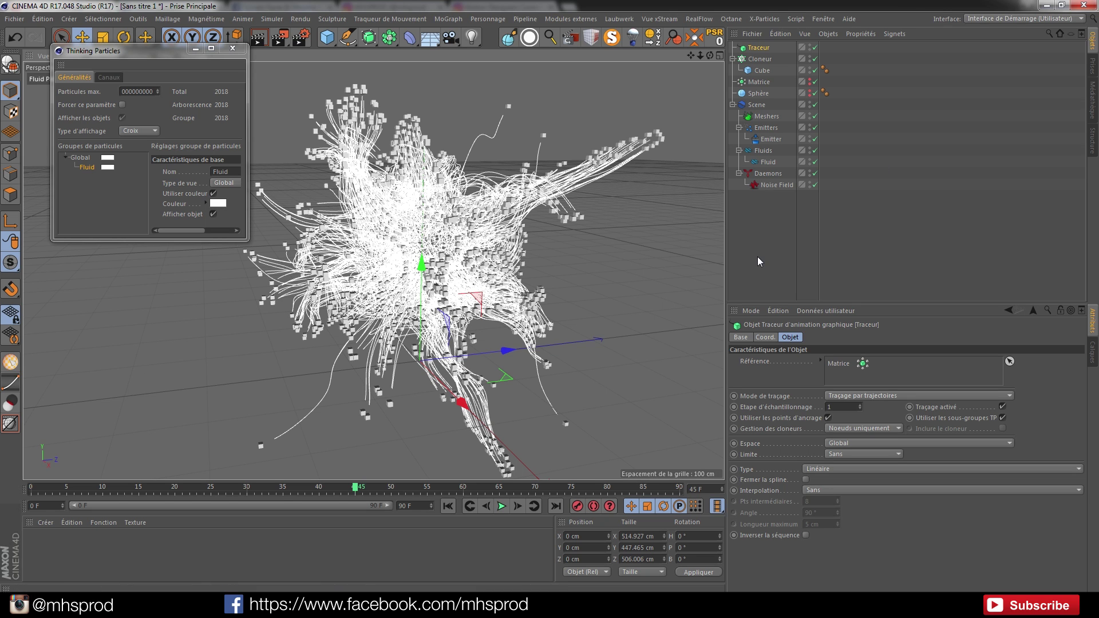
click(760, 49)
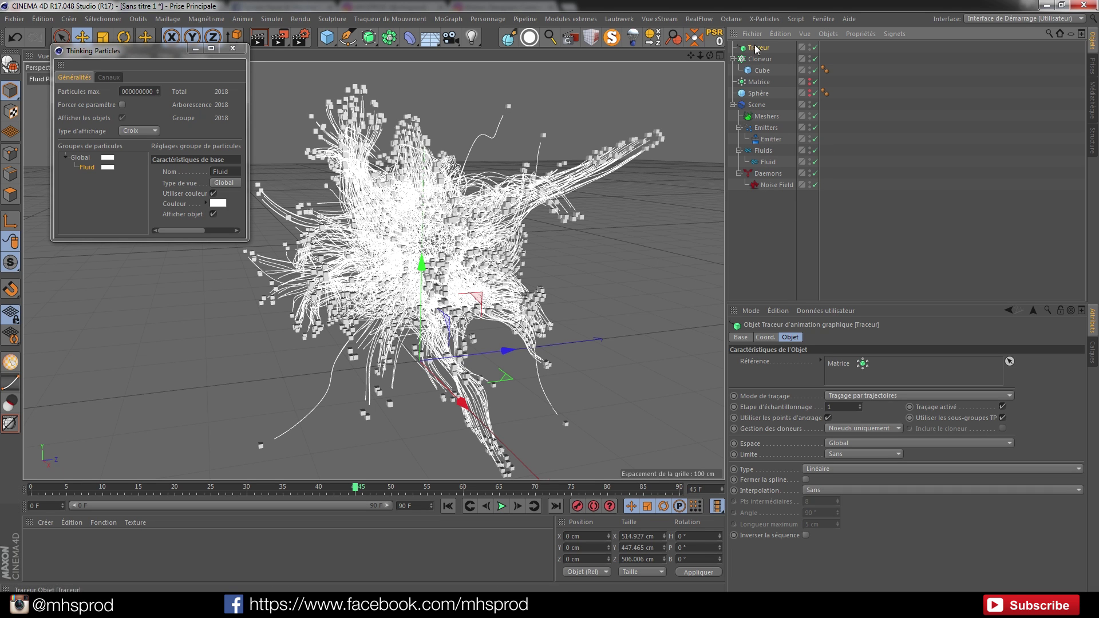
click(375, 42)
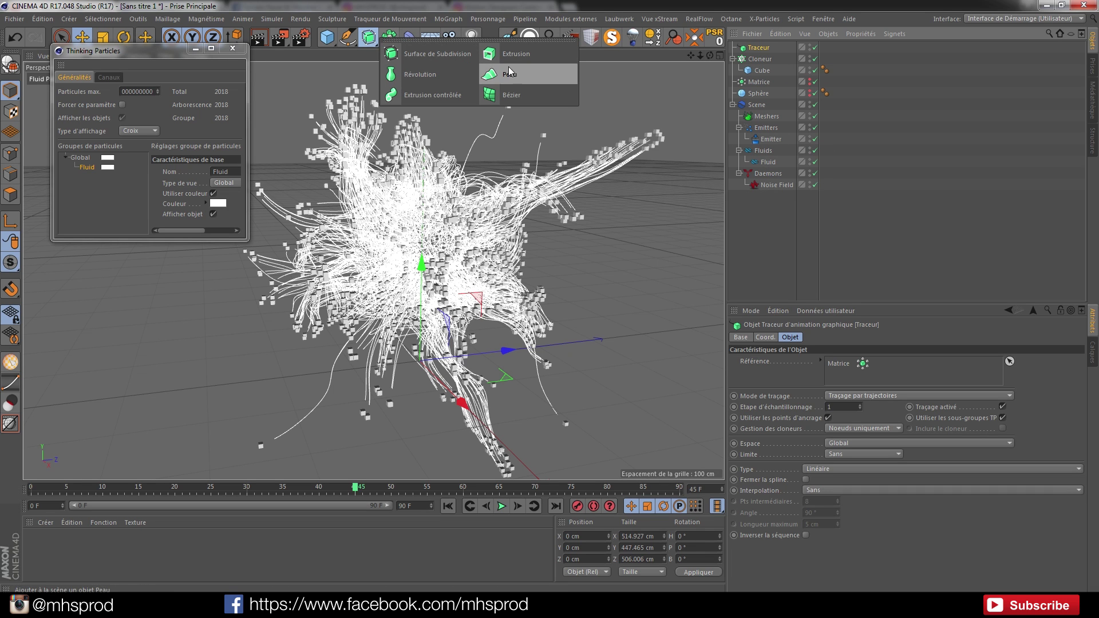
click(415, 96)
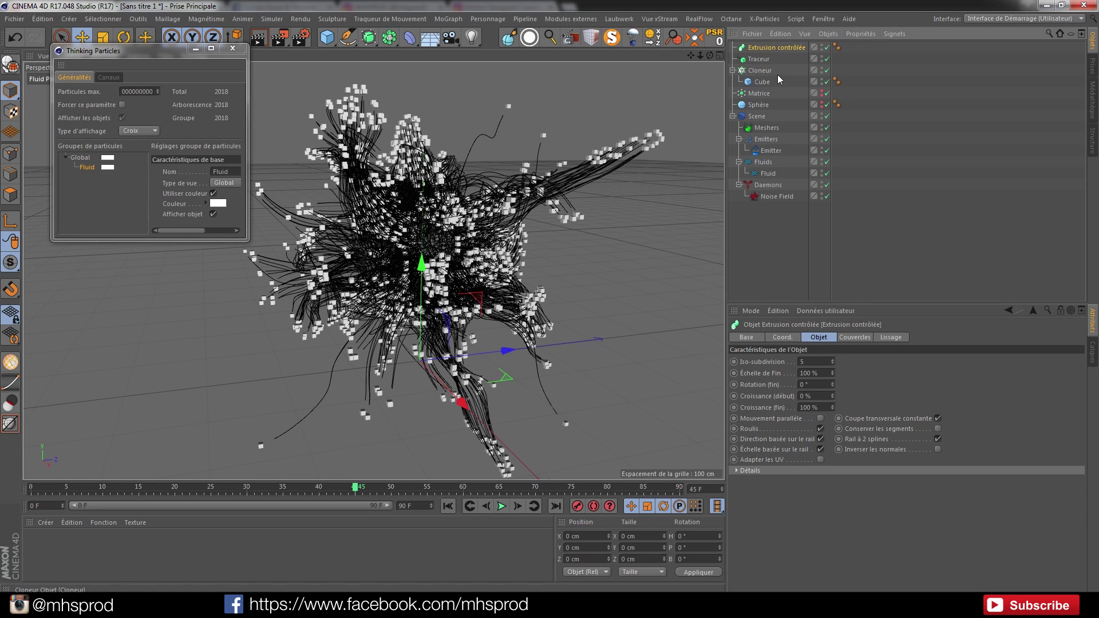
mouse_move(759, 59)
mouse_down()
mouse_move(767, 50)
mouse_move(751, 49)
mouse_up()
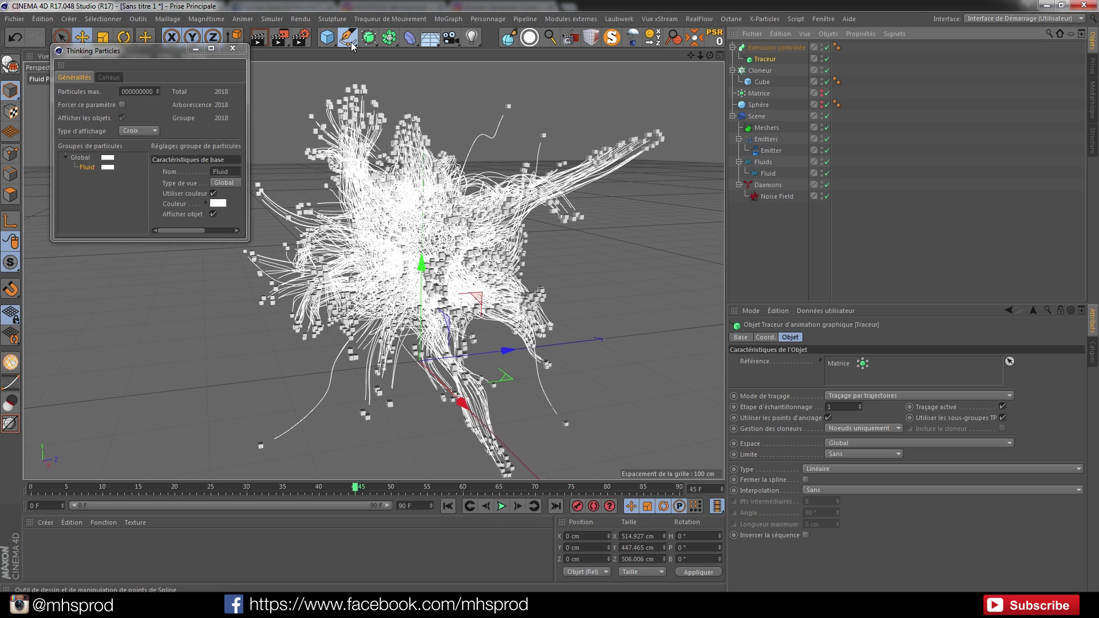
- Add a 6-sided n côtés profile of 0.2 cm radius inside the sweep above Traceur
drag(347, 37, 485, 118)
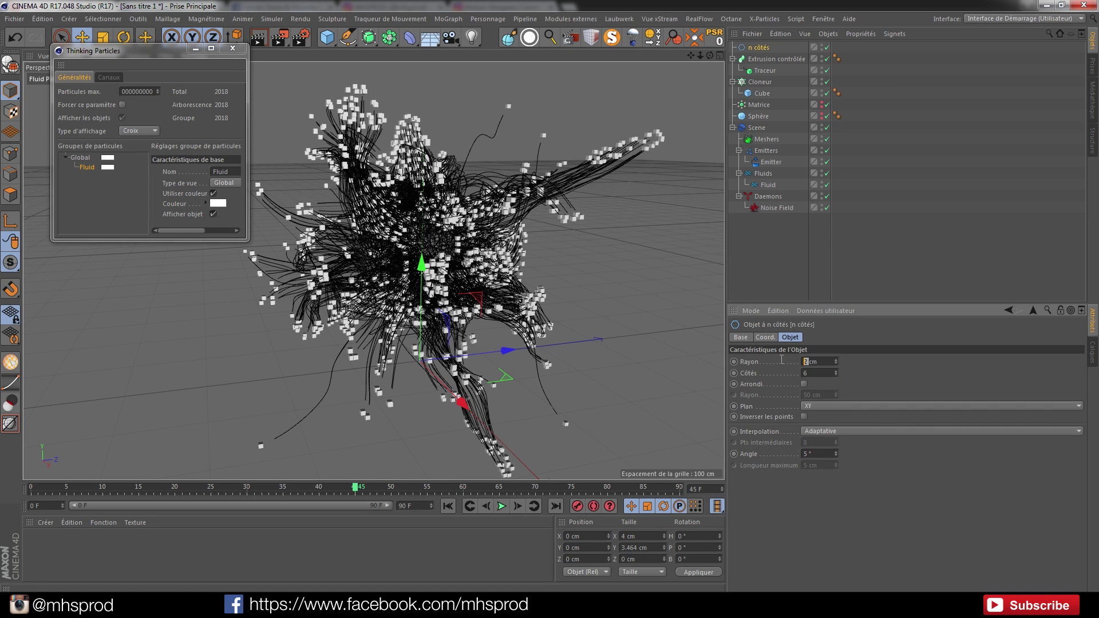
text(.2)
key(Tab)
drag(764, 48, 767, 60)
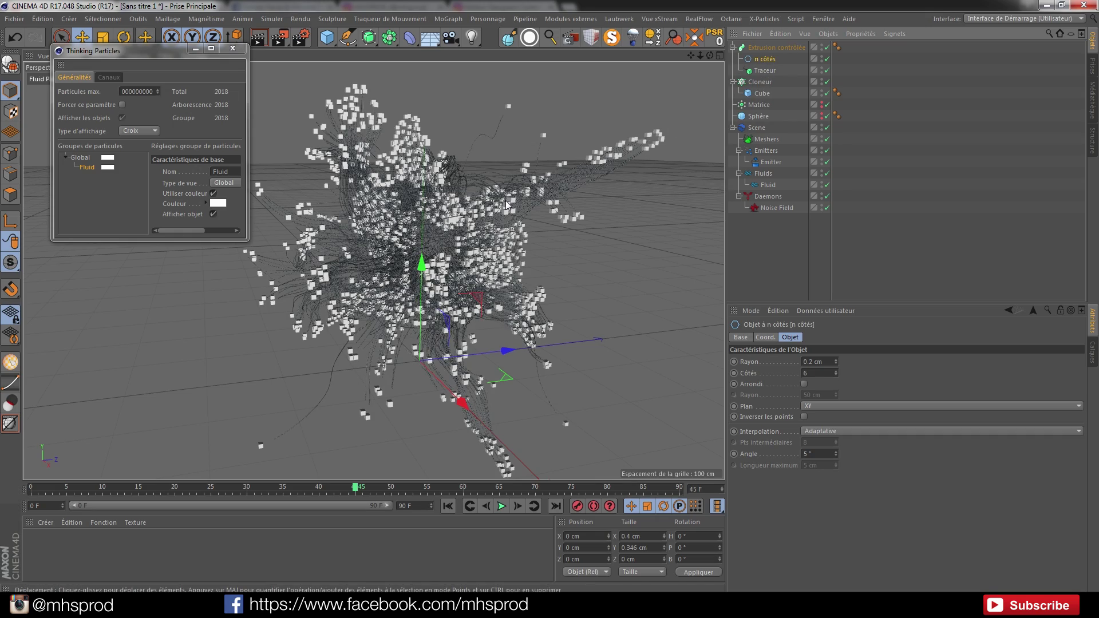
- Change the n côtés profile radius to 0.4 cm
scroll(450, 224, up, 5)
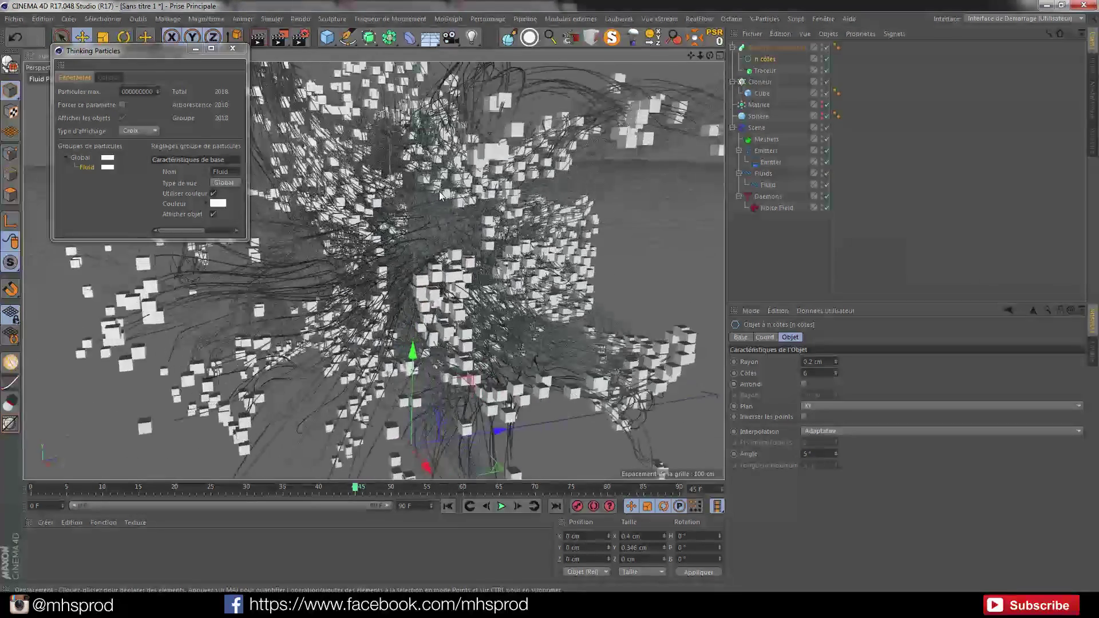
scroll(442, 193, up, 3)
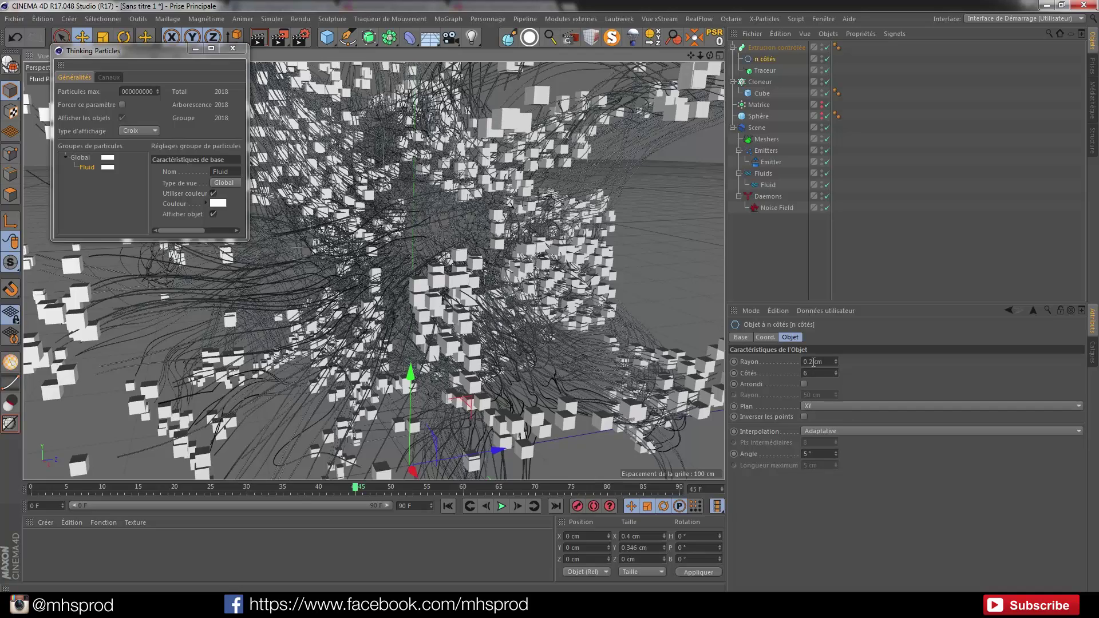
click(813, 363)
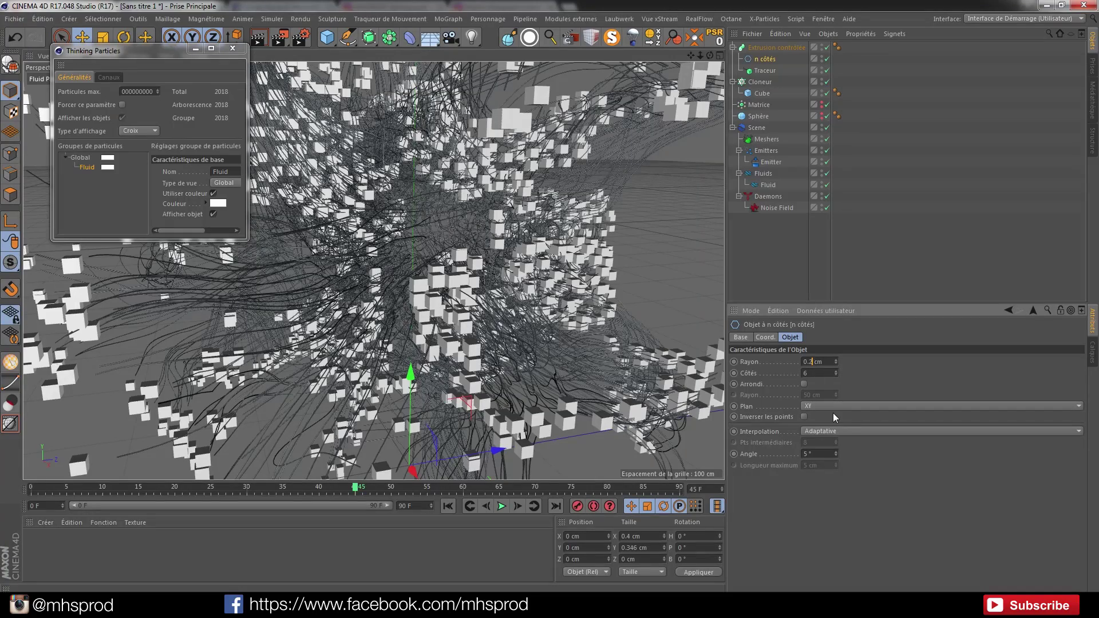
key(BackSpace)
text(4)
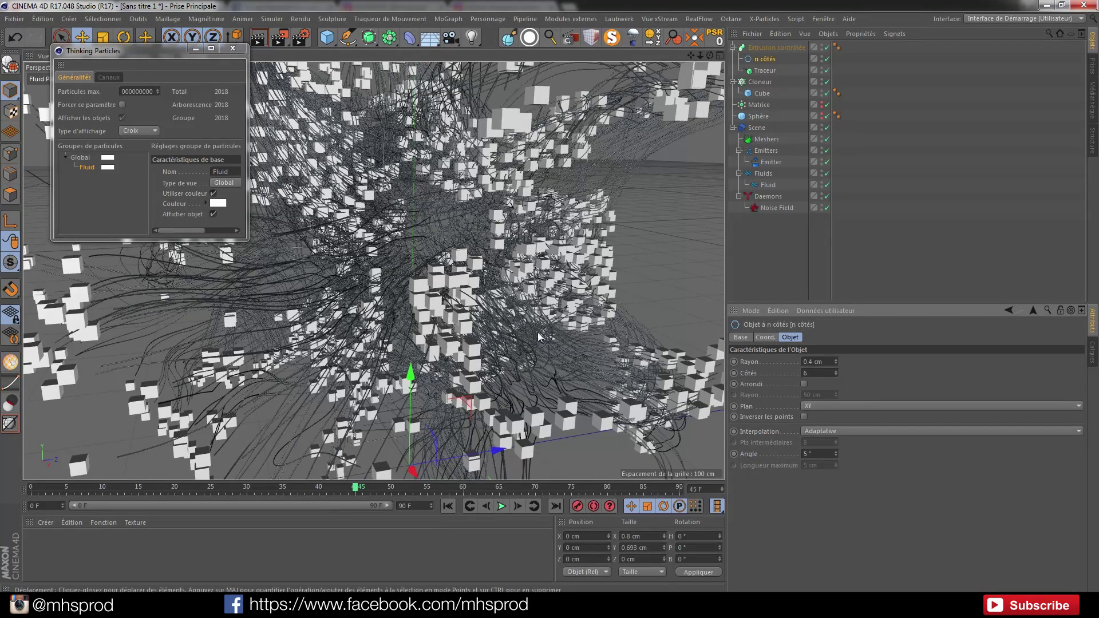
scroll(454, 269, down, 5)
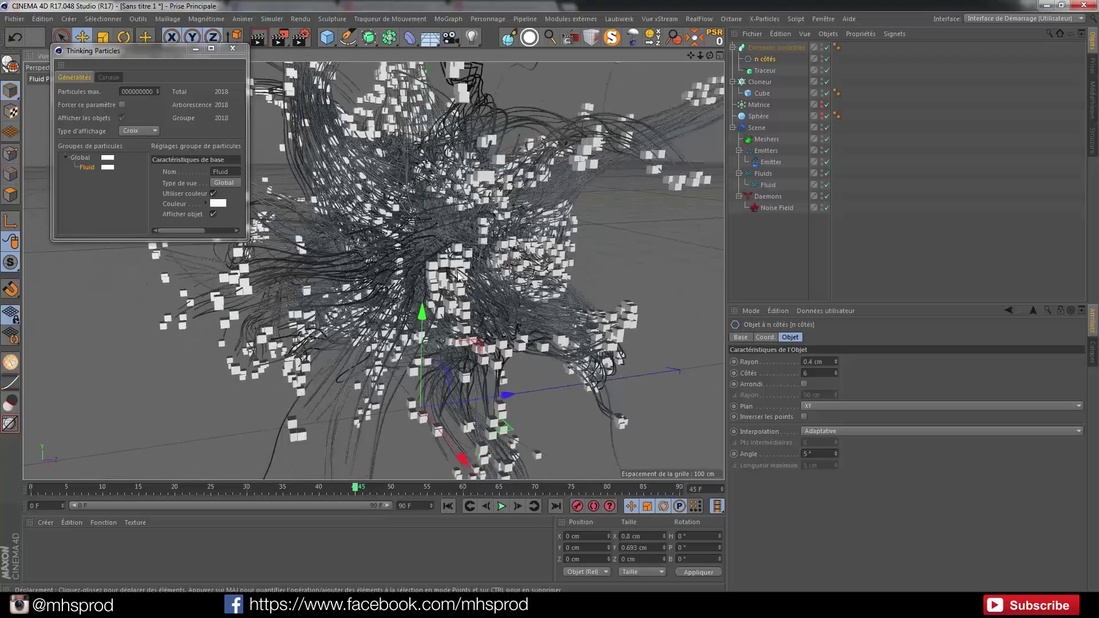
scroll(458, 277, down, 5)
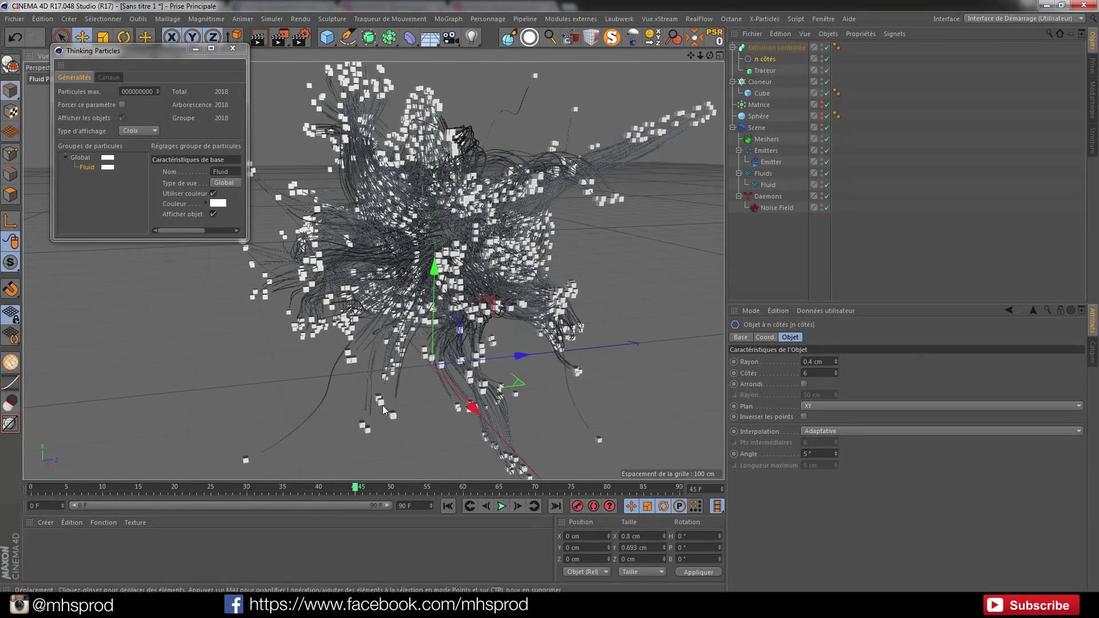
- Preview the tube trails, then collapse and hide the Sweep and Cloner and return to frame 0
click(500, 506)
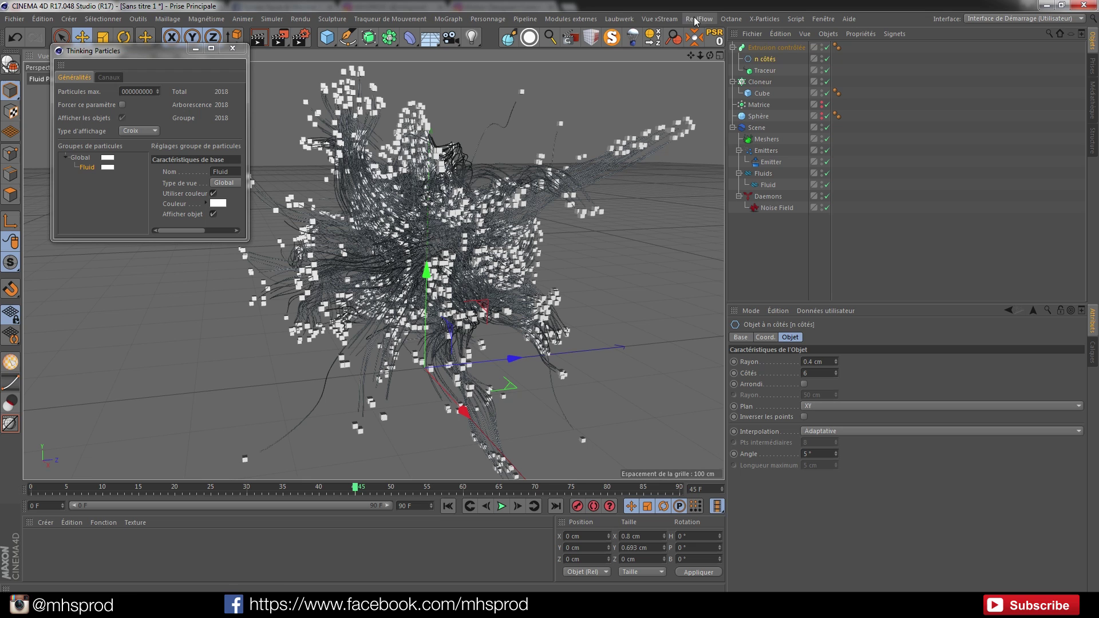
click(732, 47)
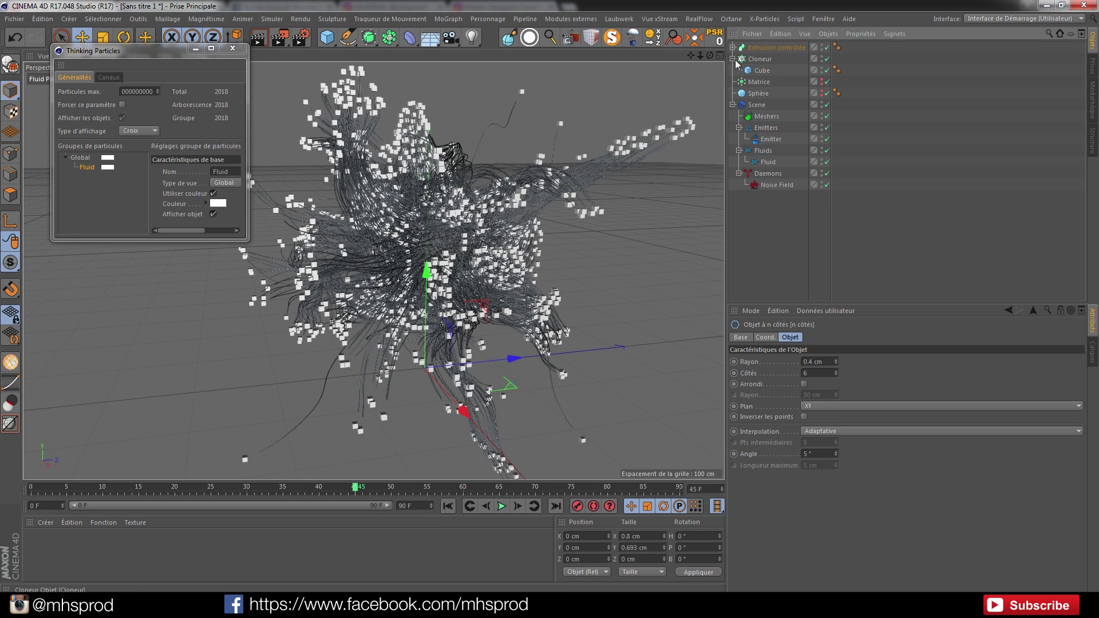
click(733, 58)
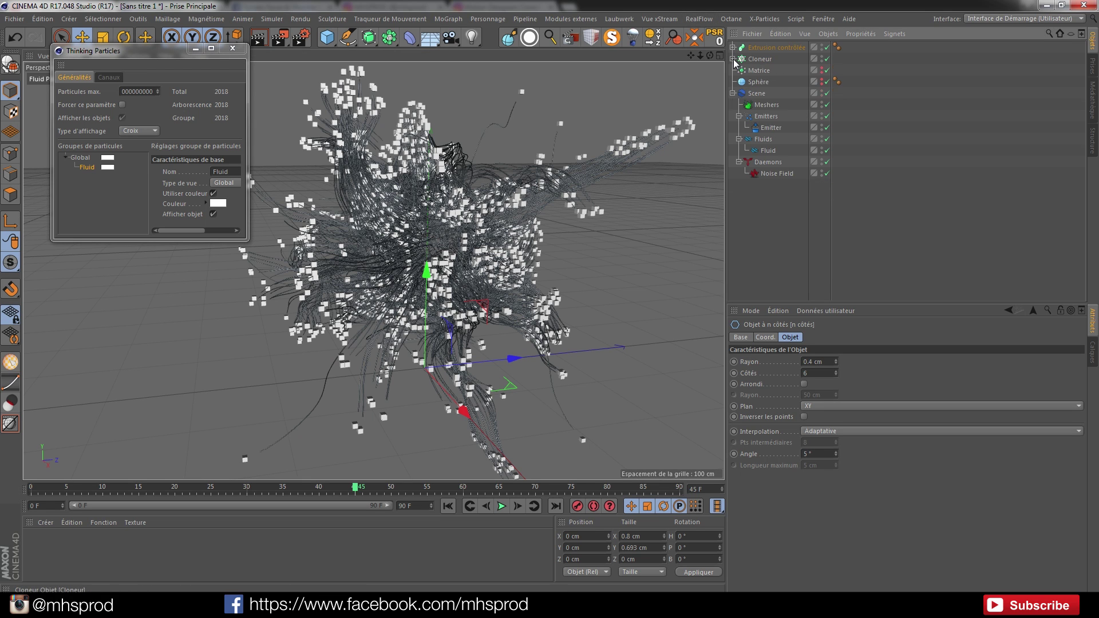
click(822, 46)
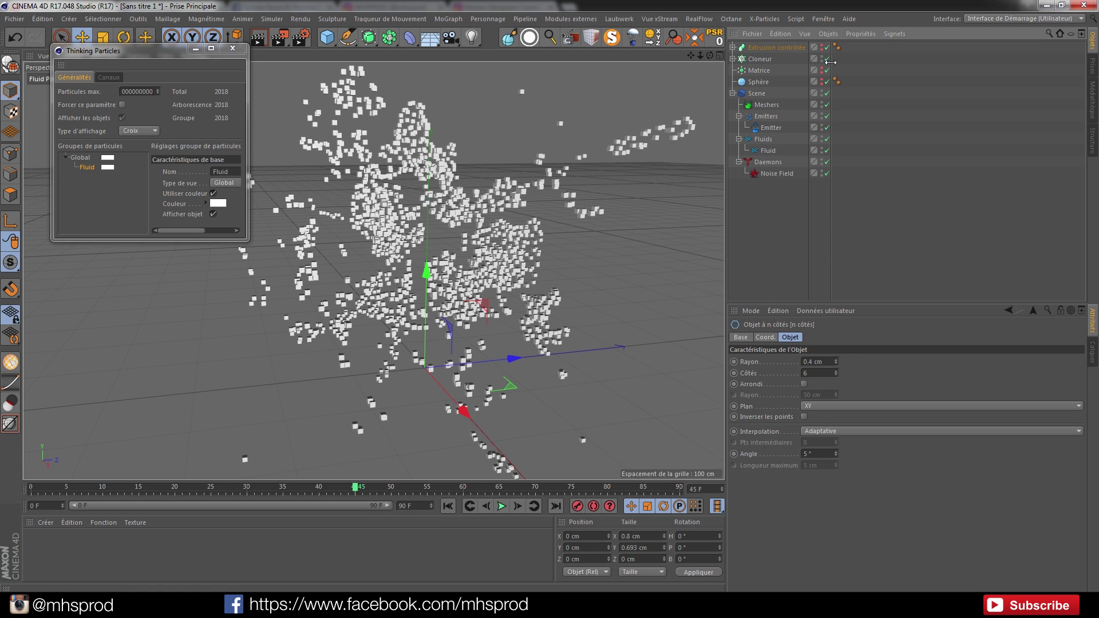
click(821, 59)
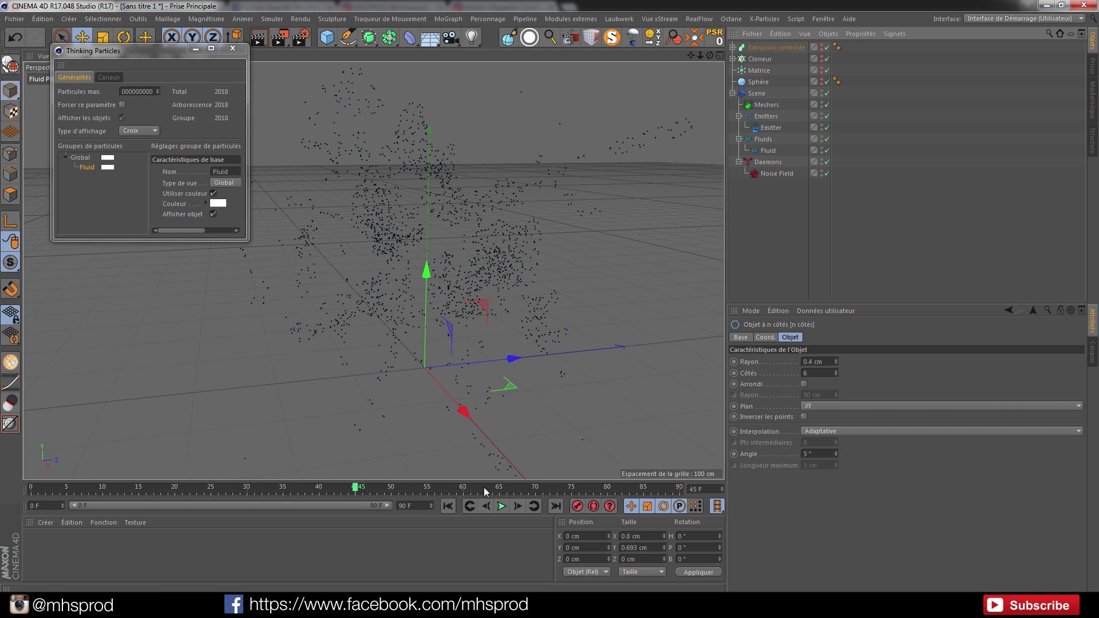
click(447, 505)
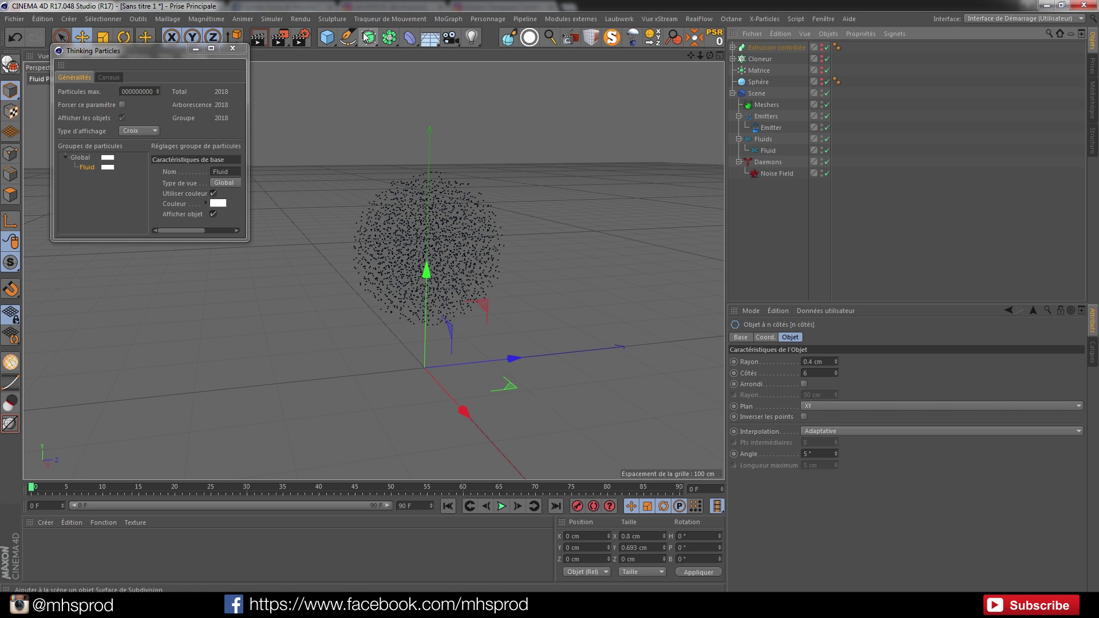
- Add a RealFlow Mesher and raise its Smooth value from 1 to 3
click(699, 20)
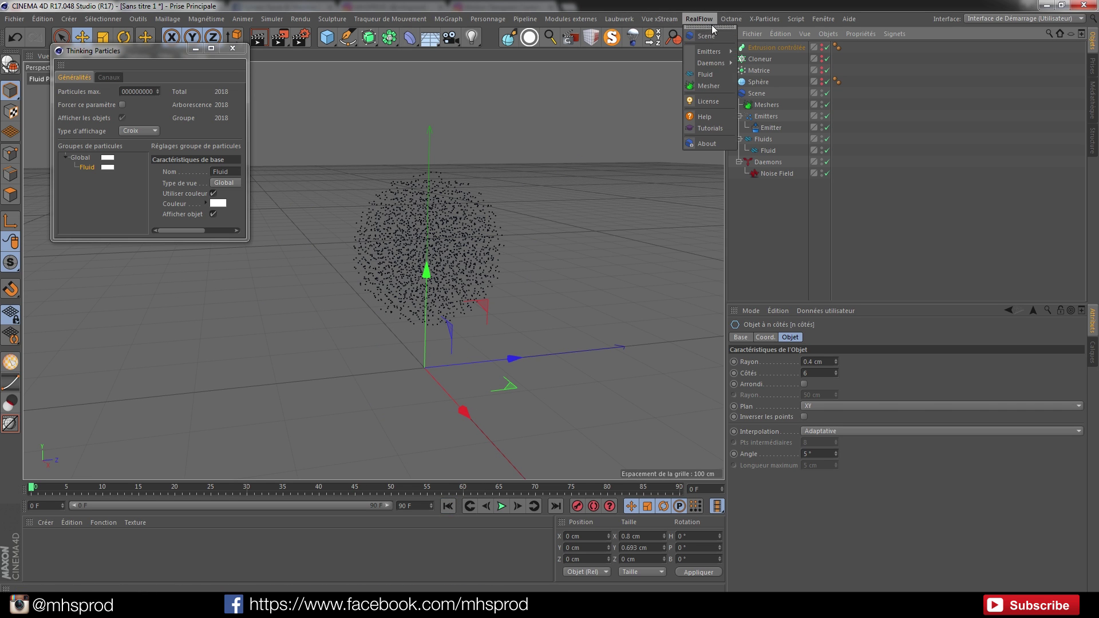
click(711, 85)
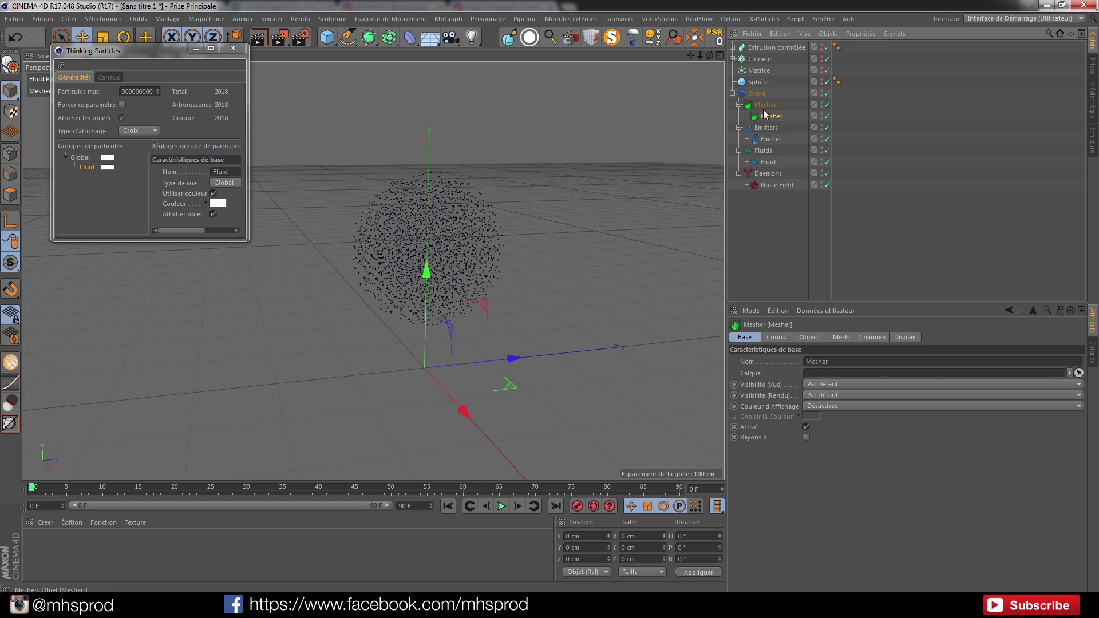
click(838, 340)
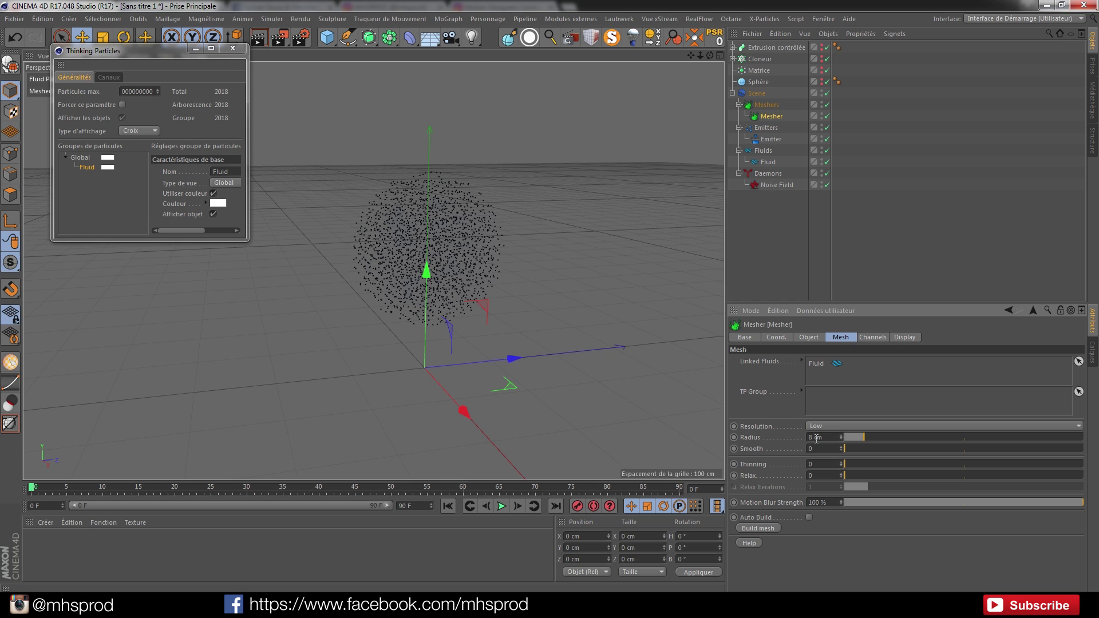
mouse_move(858, 447)
mouse_down()
mouse_move(937, 445)
mouse_move(916, 447)
mouse_up()
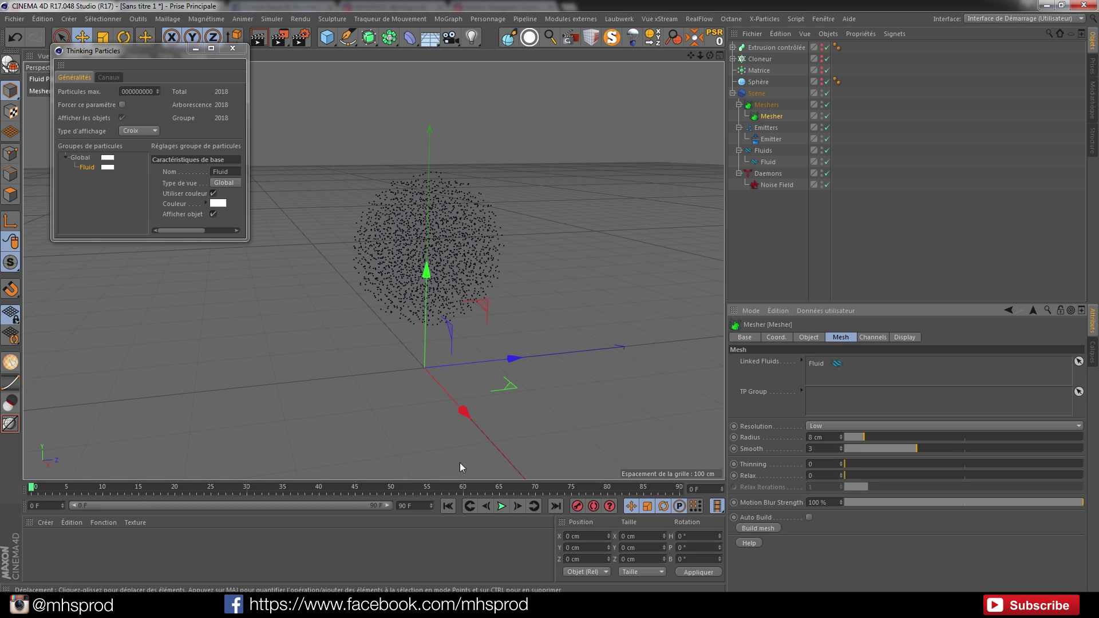
- Play to frame 30 and move the Mesher out of the Meshers group to top level
click(502, 506)
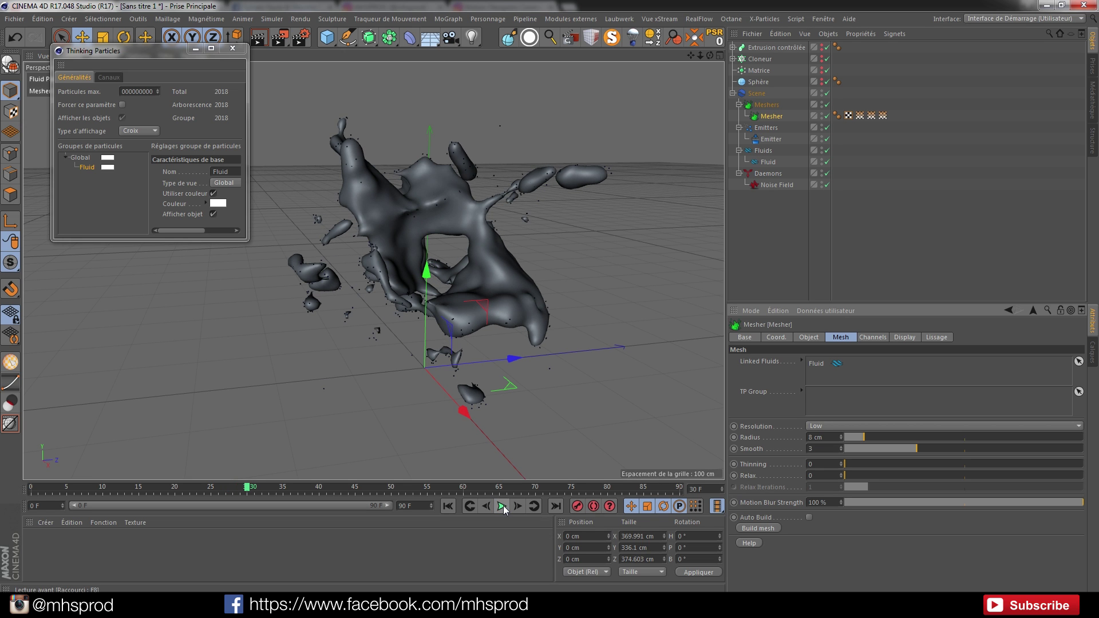
click(501, 505)
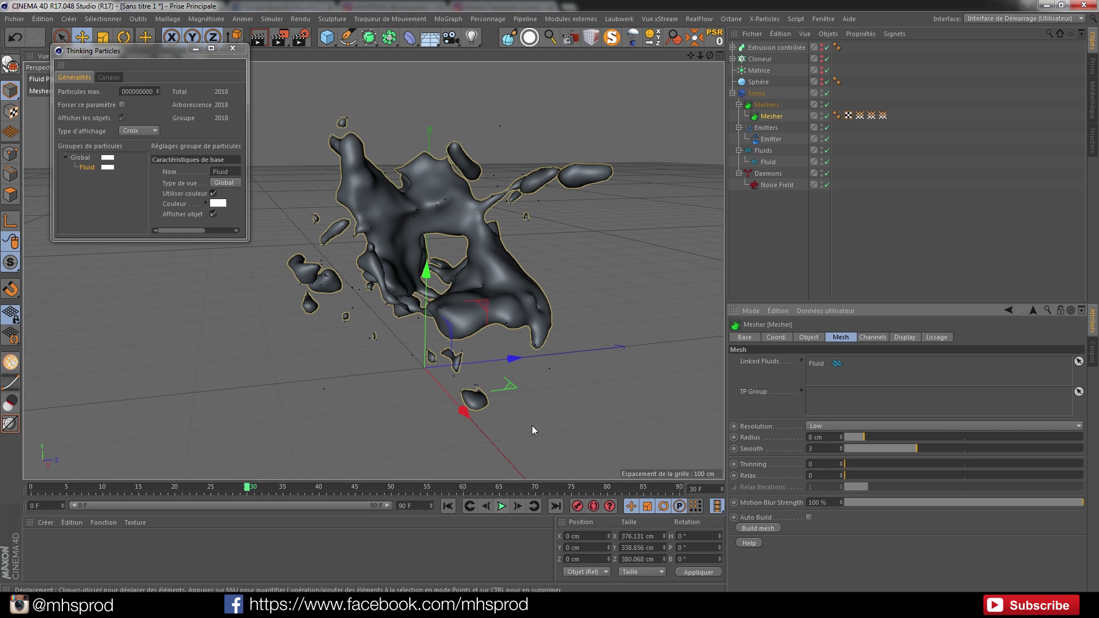
click(775, 120)
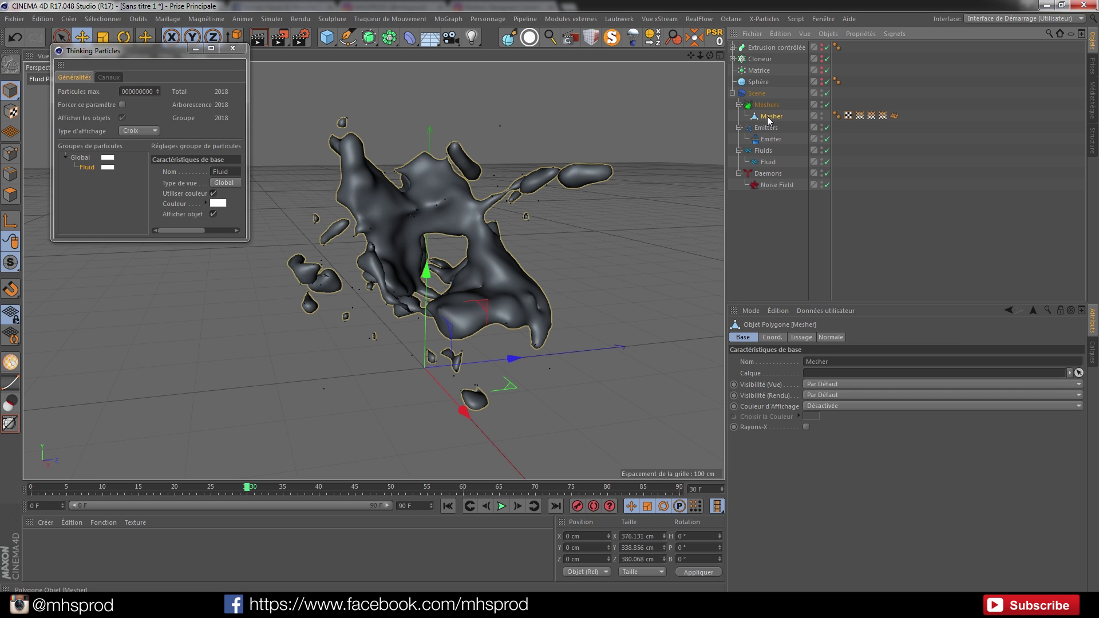
drag(769, 120, 777, 220)
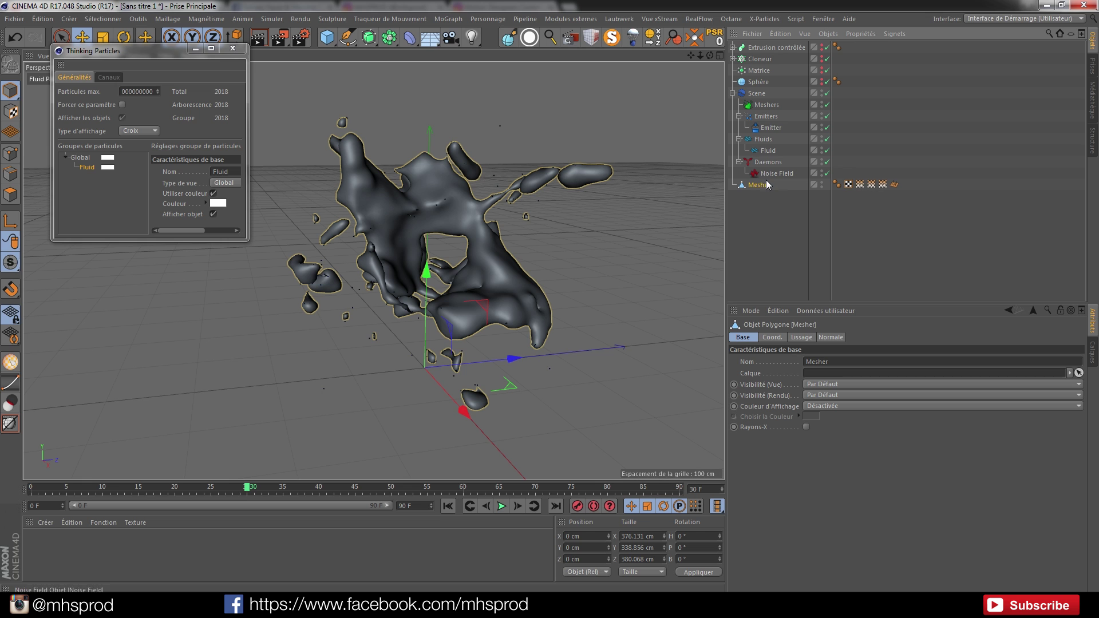
- Show the cube clones, play to frame 10, hide them again, and move Traceur out of the sweep
click(822, 60)
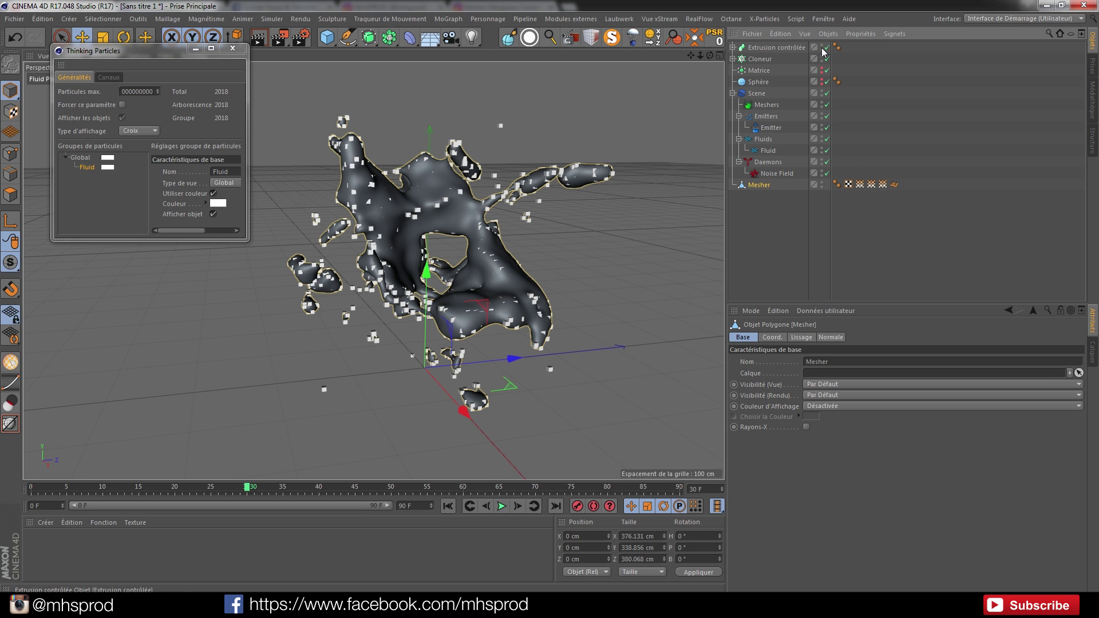
click(448, 506)
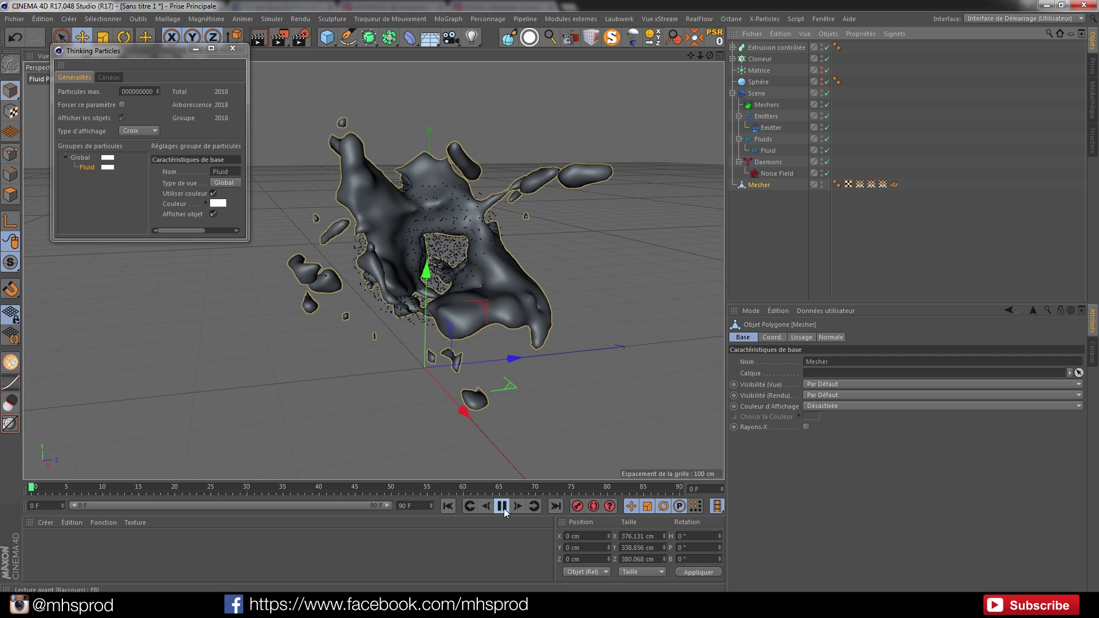
click(502, 506)
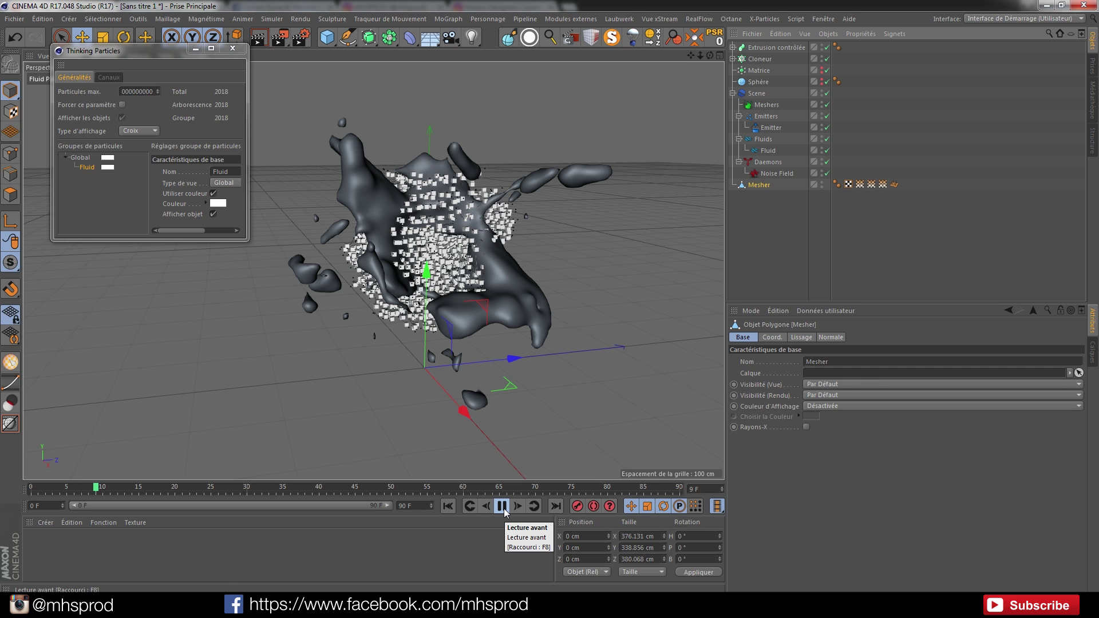
click(502, 506)
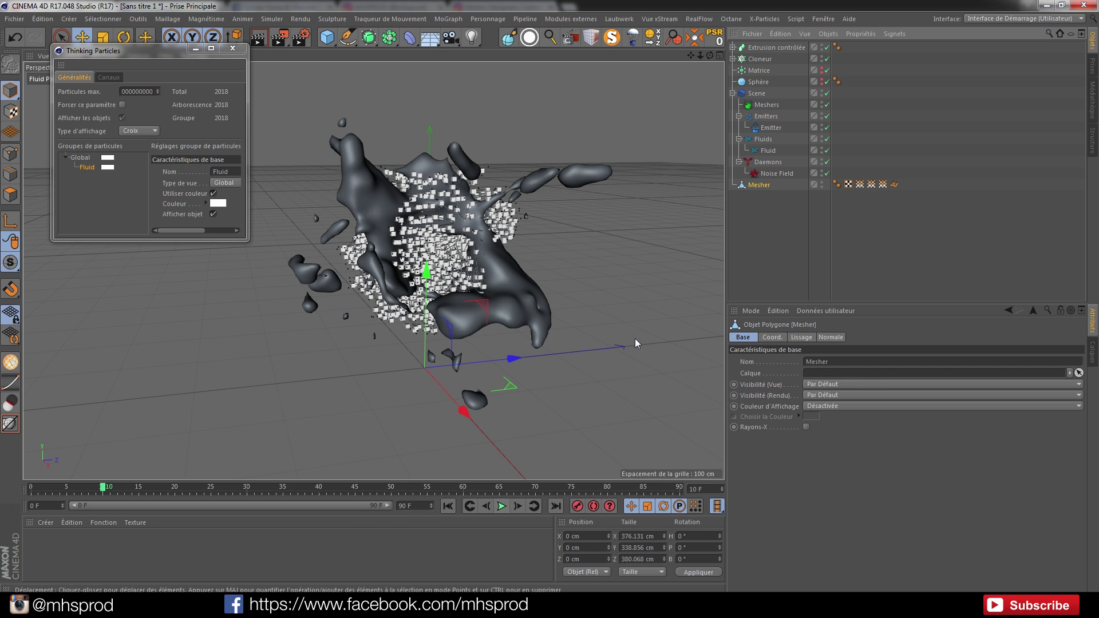
click(822, 50)
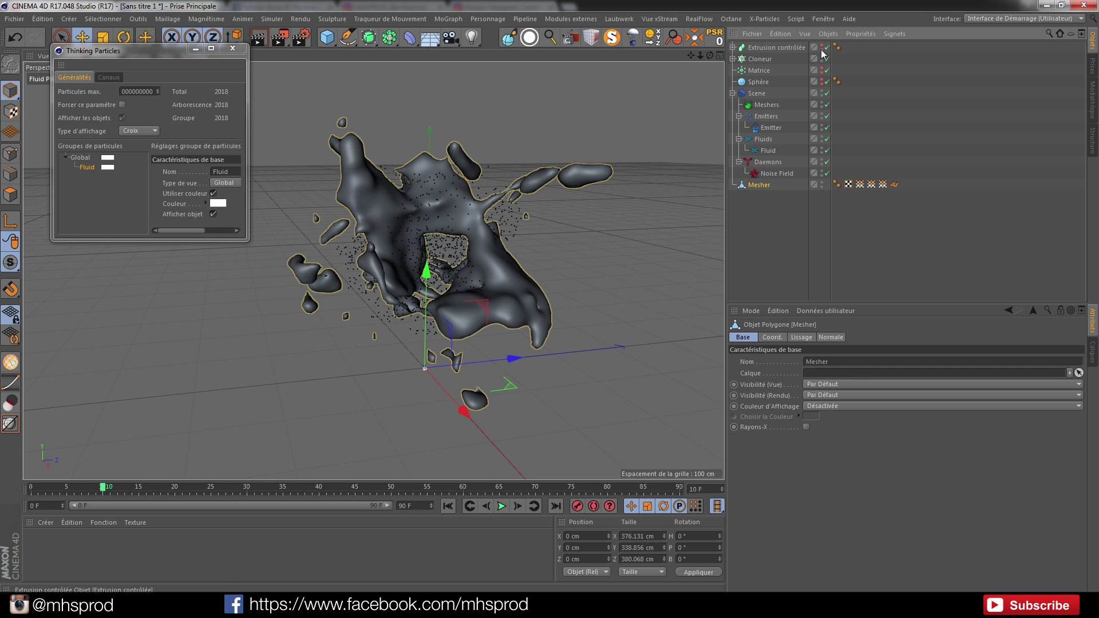
click(733, 48)
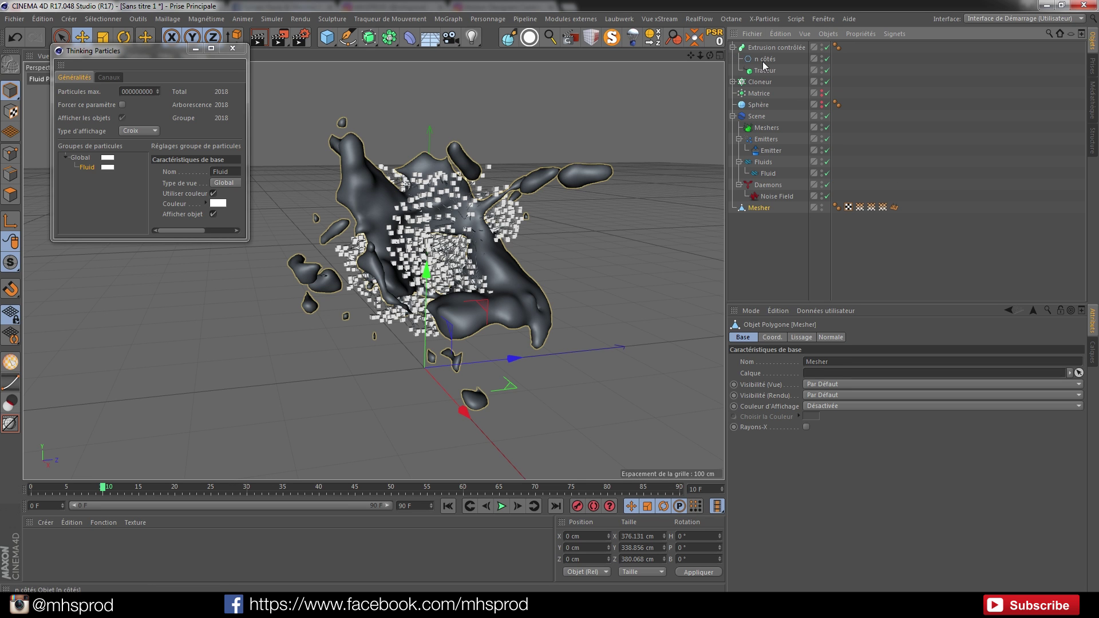
click(765, 70)
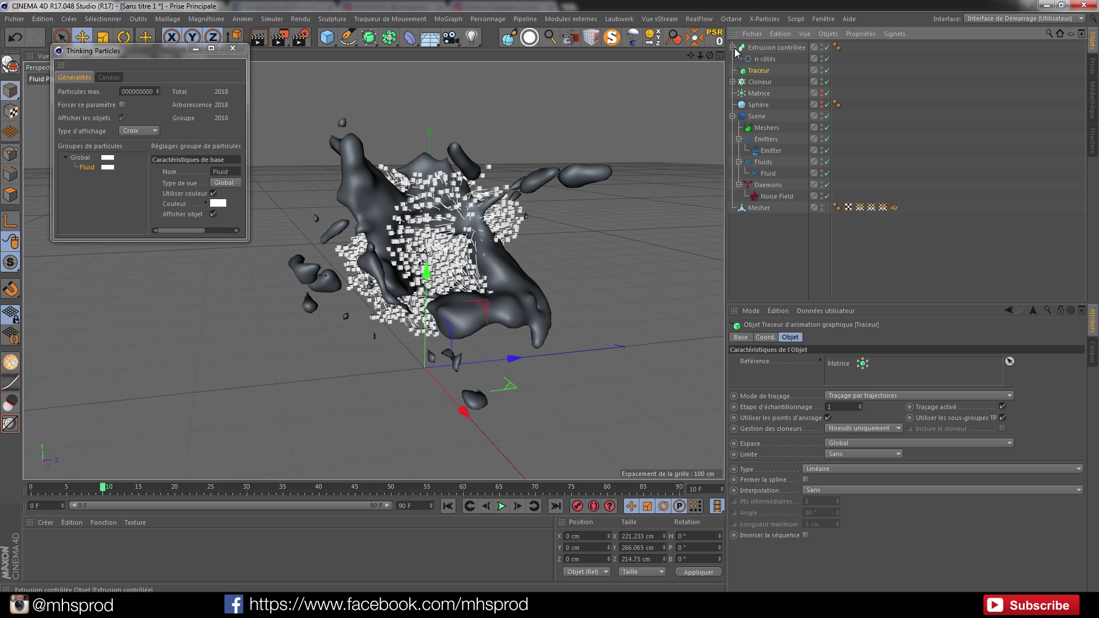
drag(761, 70, 744, 53)
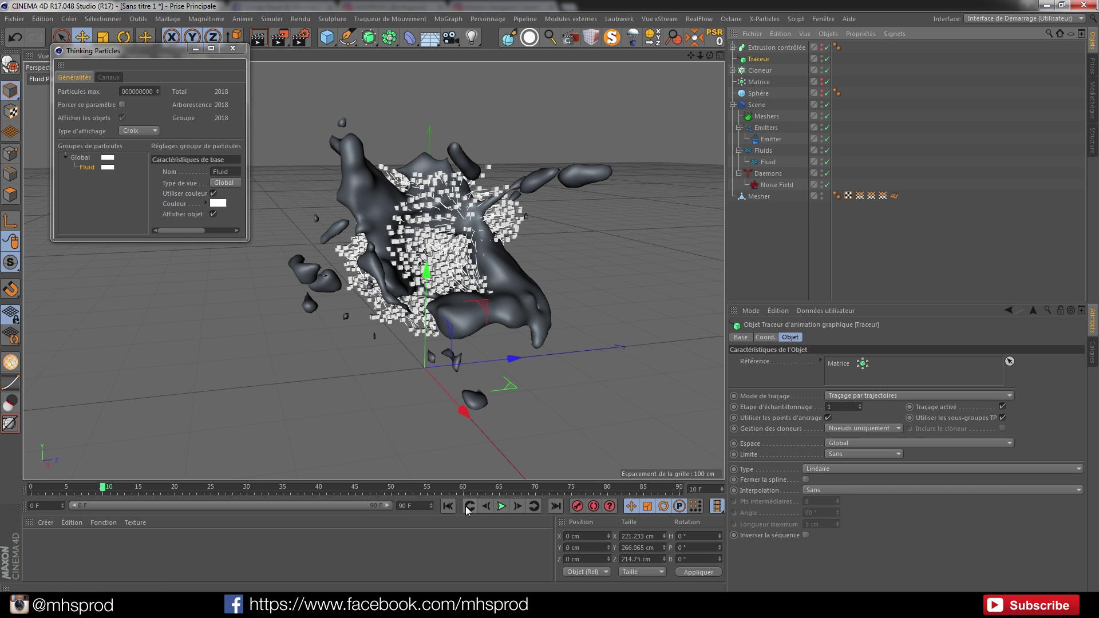
- Replay to frame 46 and place Traceur inside the Extrusion contrôlée beneath n côtés
click(448, 506)
click(501, 506)
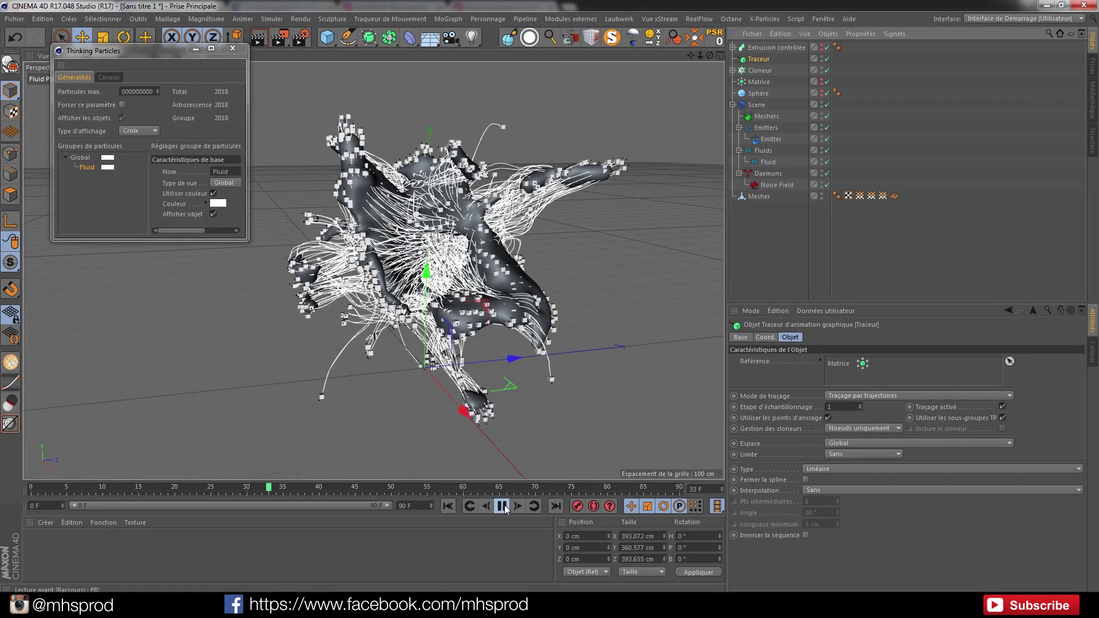
click(502, 507)
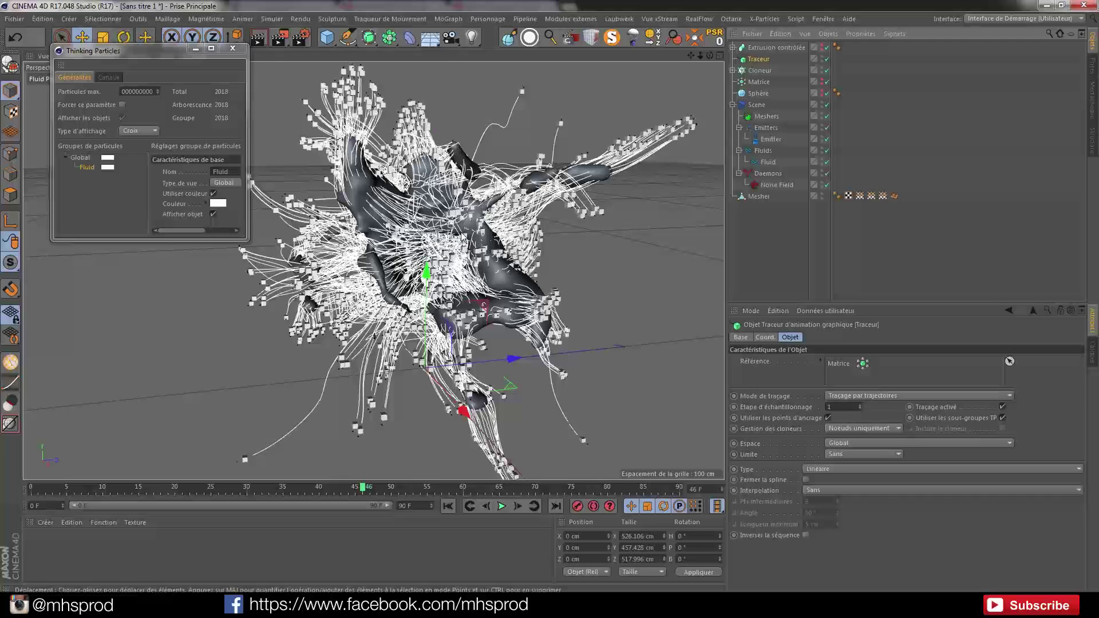
click(732, 48)
drag(767, 68, 767, 65)
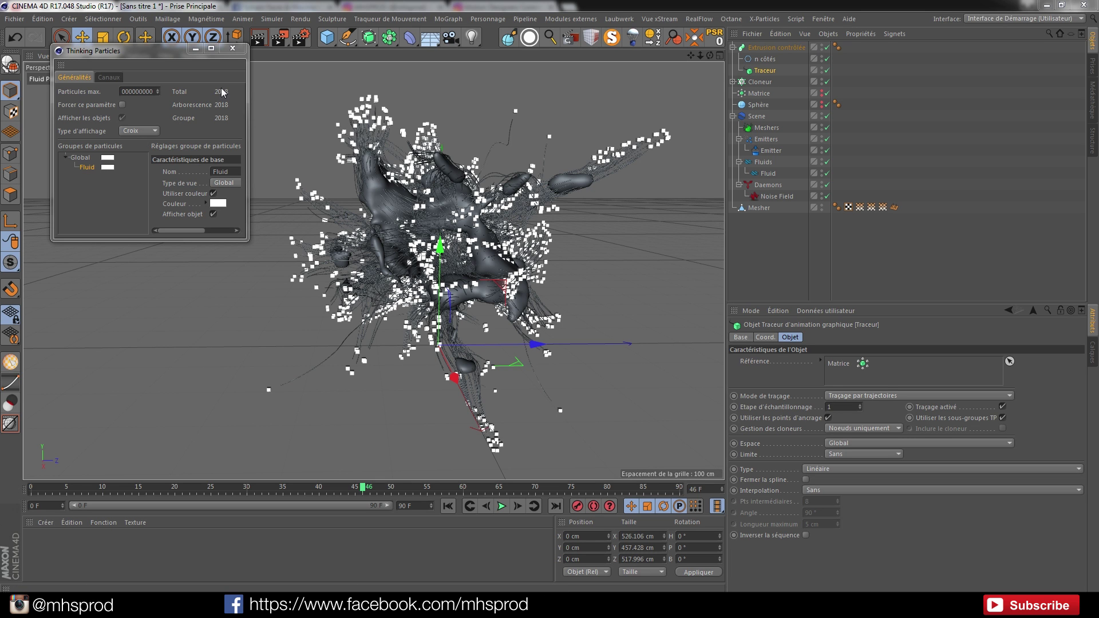
- Close Thinking Particles and start an Octane Live Viewer render of the scene
click(233, 48)
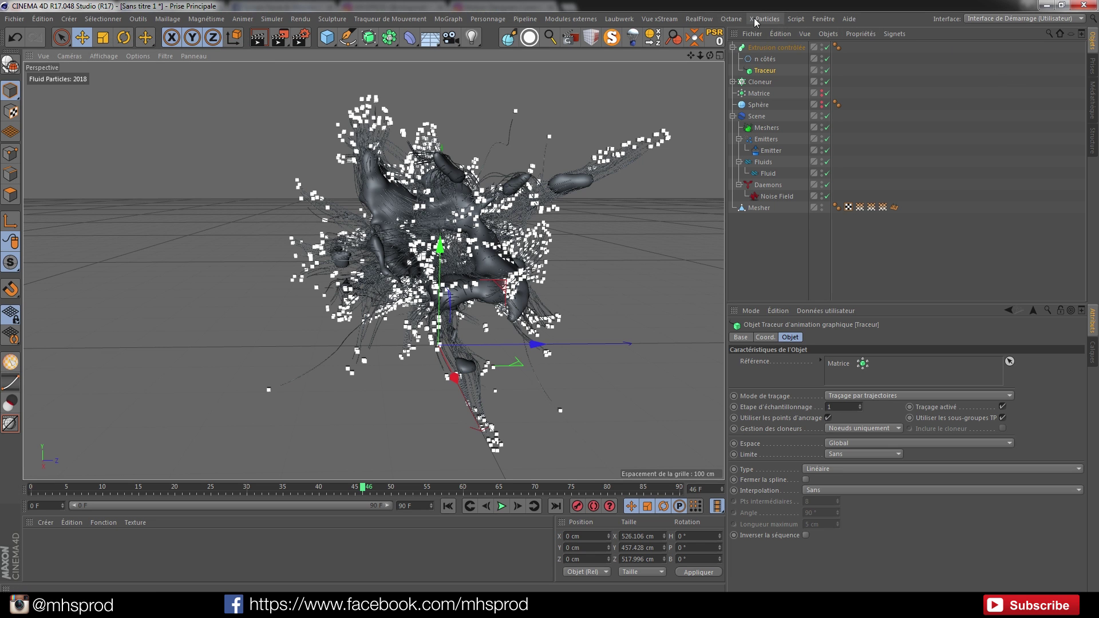
click(732, 19)
click(756, 47)
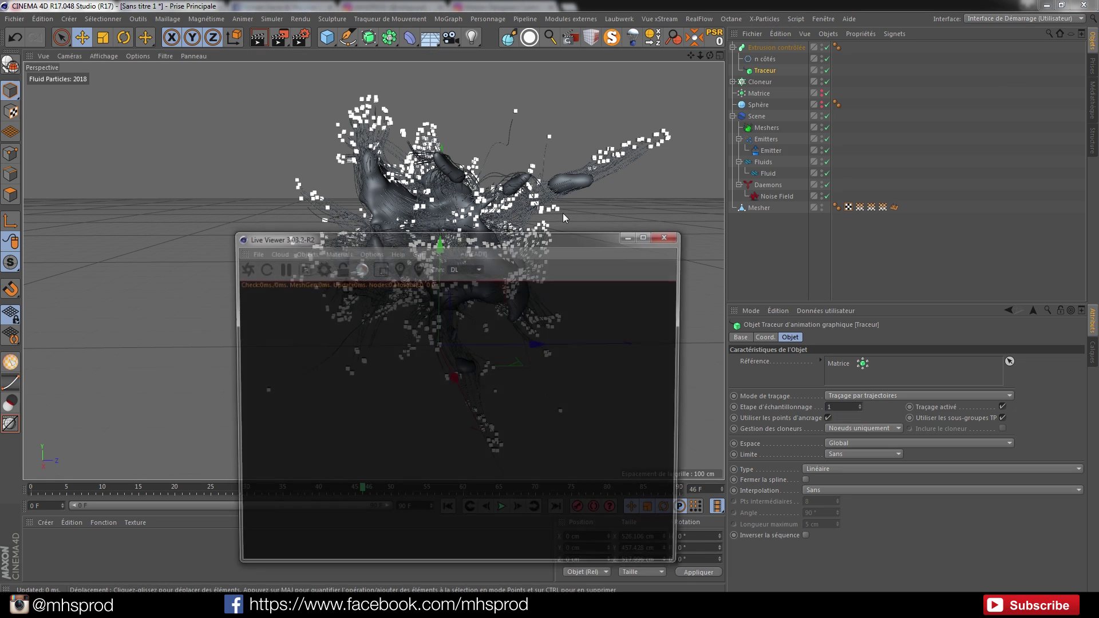
click(259, 271)
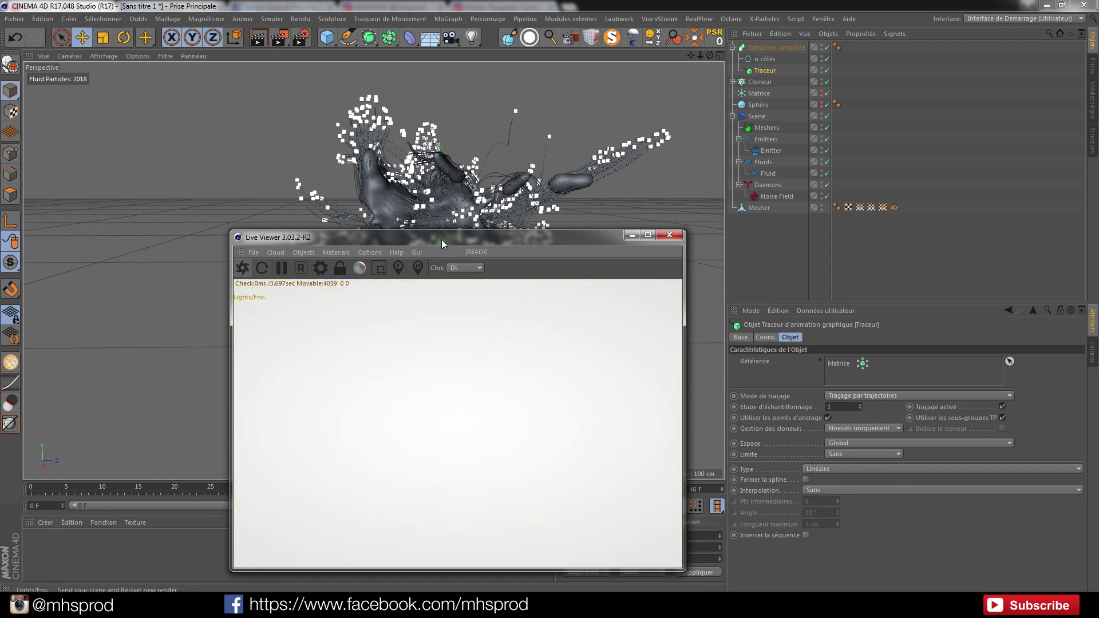
drag(442, 239, 645, 157)
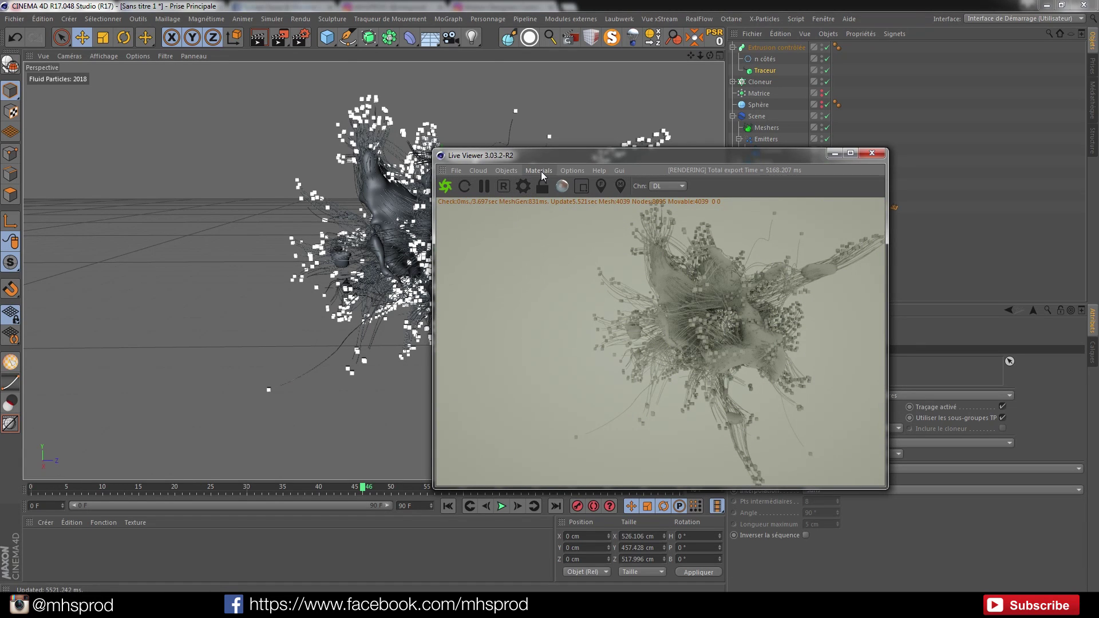
- Review the Octane render settings, then orbit the camera around the splash
click(523, 186)
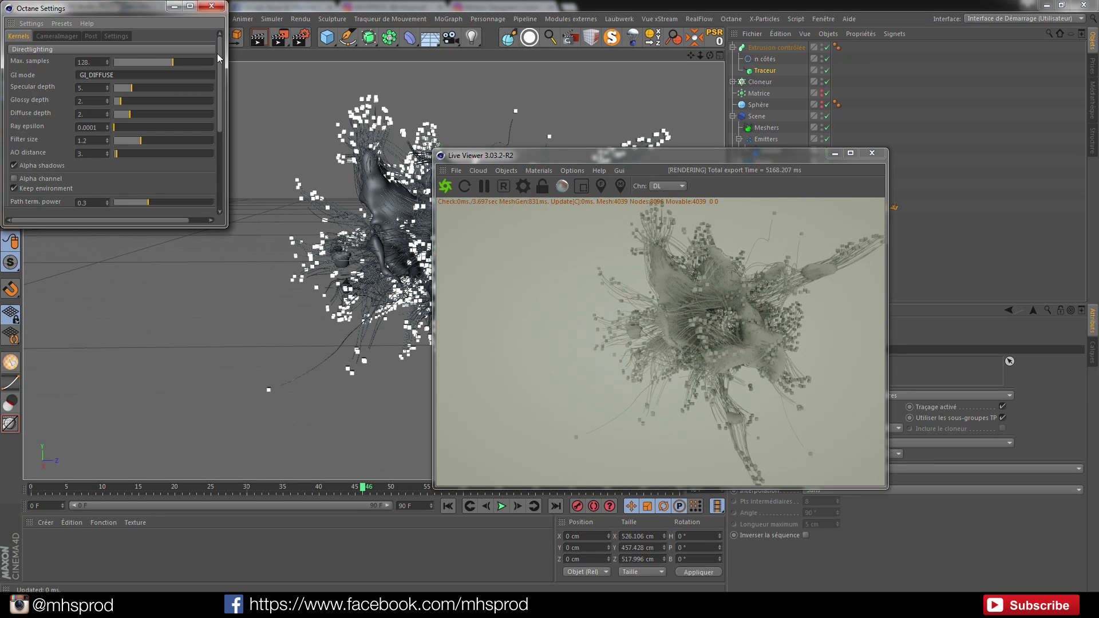
scroll(218, 63, down, 3)
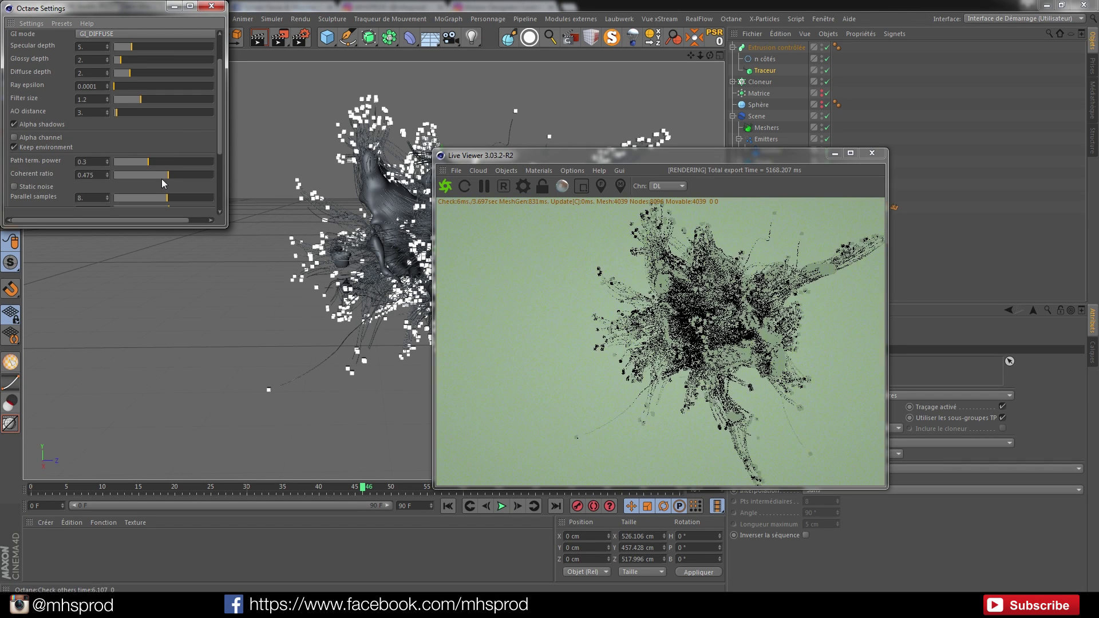
click(211, 6)
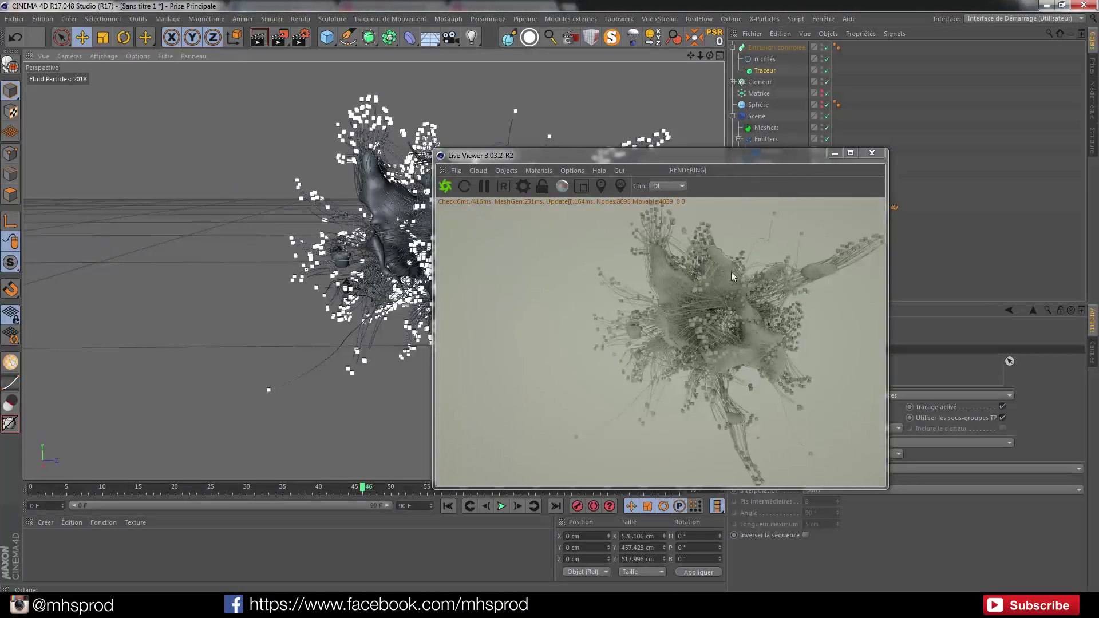
drag(733, 276, 553, 142)
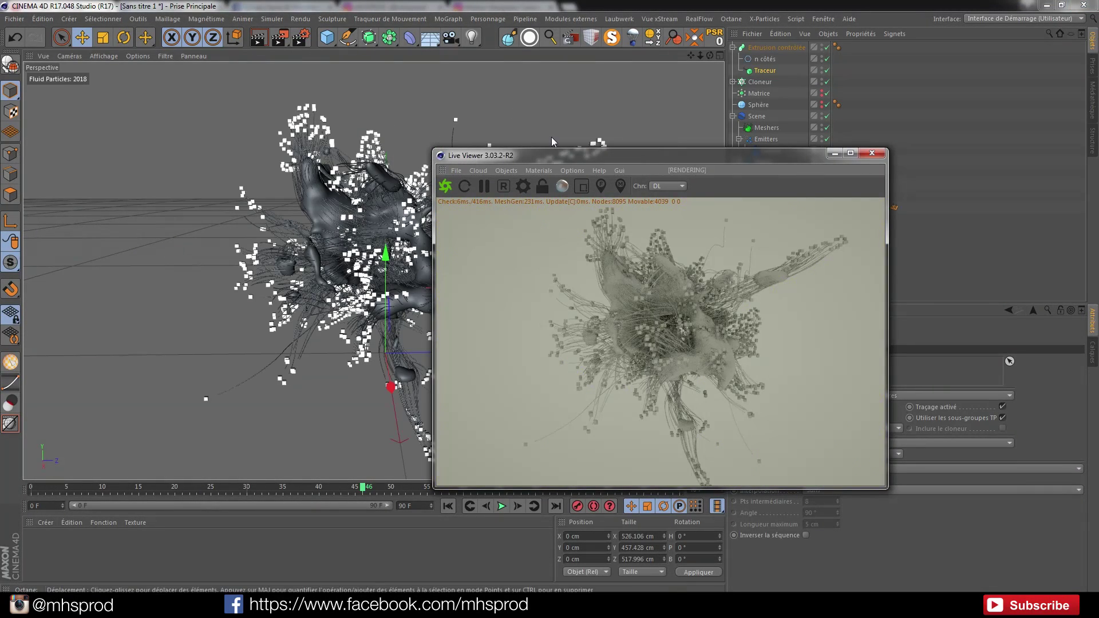
- Add an Octane HDRI environment loaded with the Abandoned_Putt_Putt HDR, without copying it
click(535, 170)
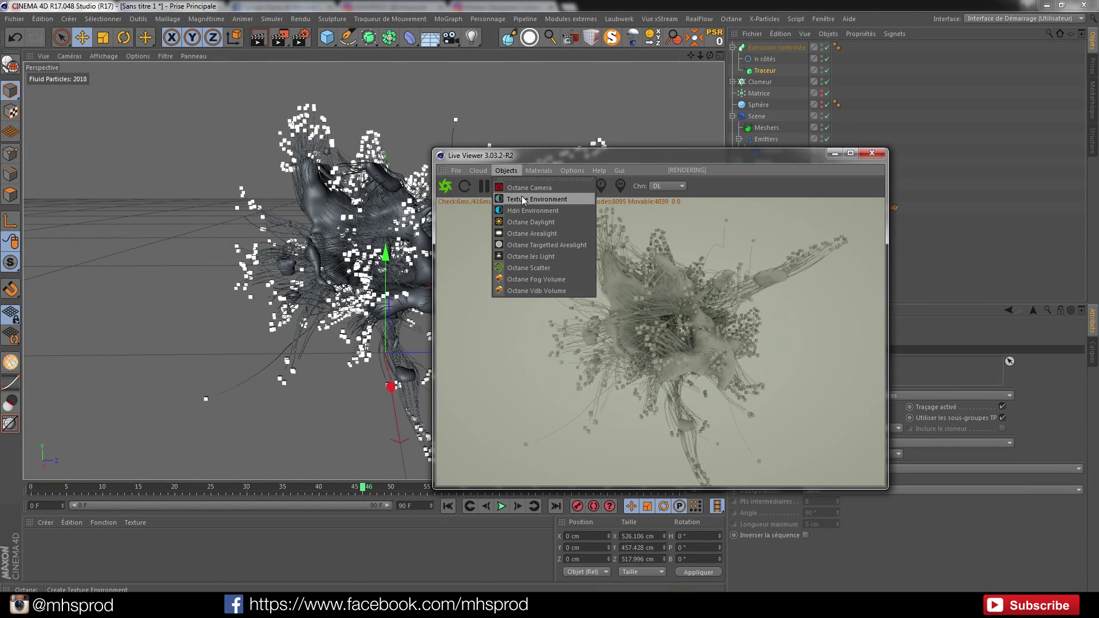
click(528, 209)
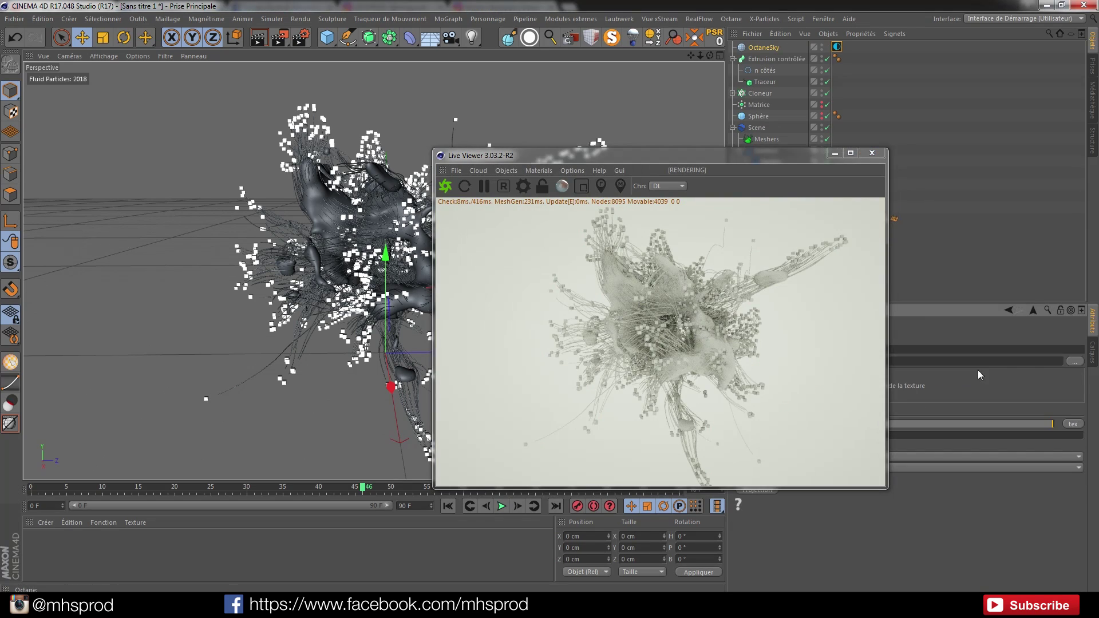
click(1074, 362)
click(269, 97)
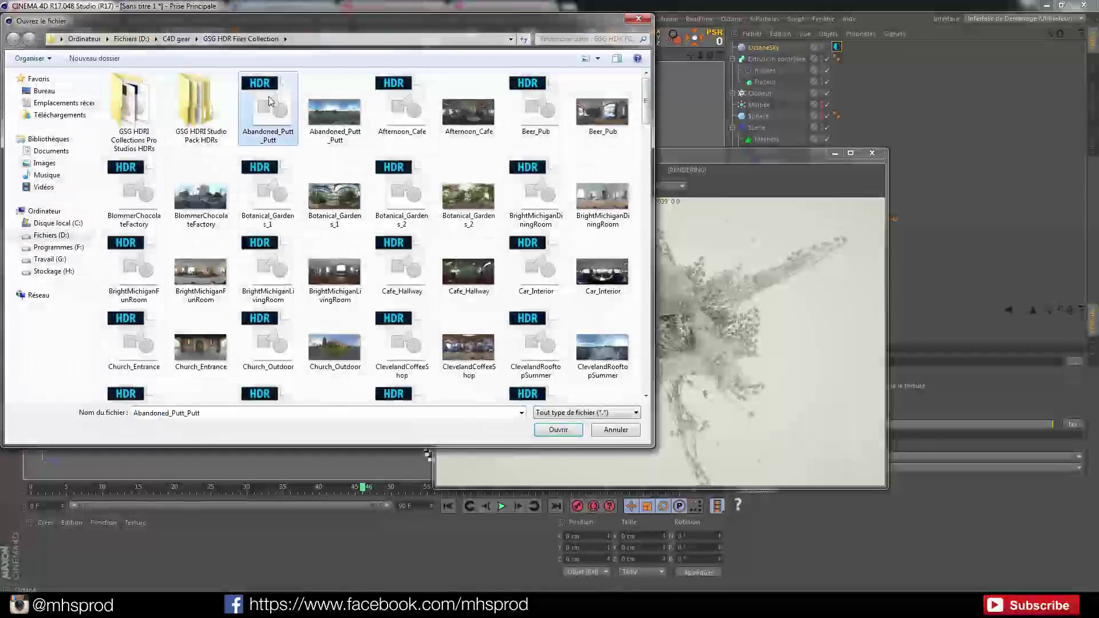
click(535, 429)
click(637, 346)
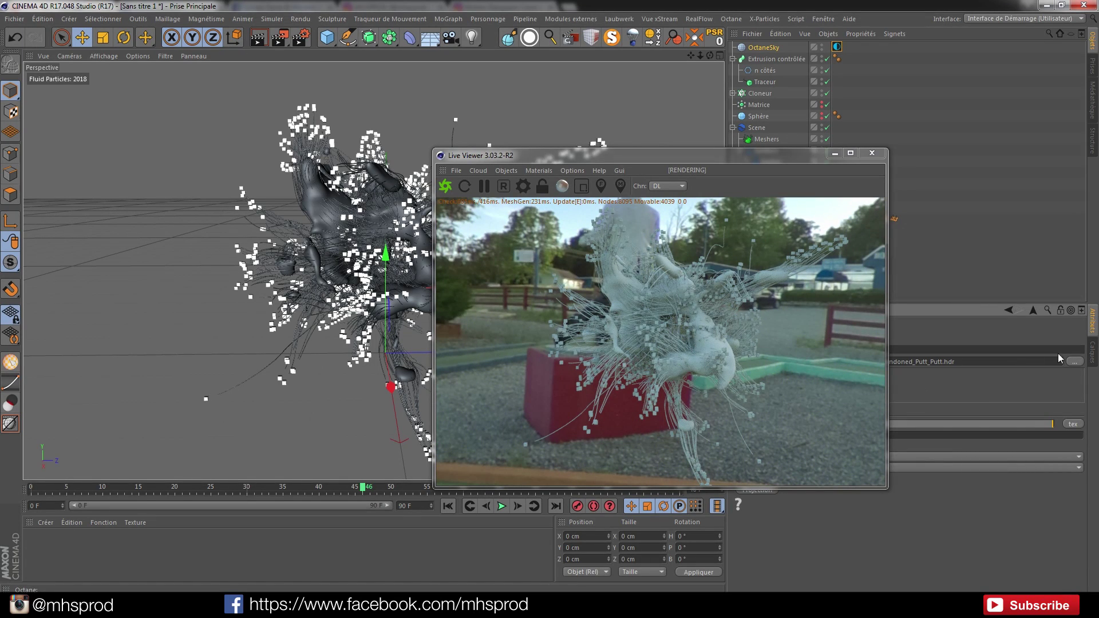
- Swap the environment texture to the DottedWithSpots HDR and orbit the camera
click(1074, 362)
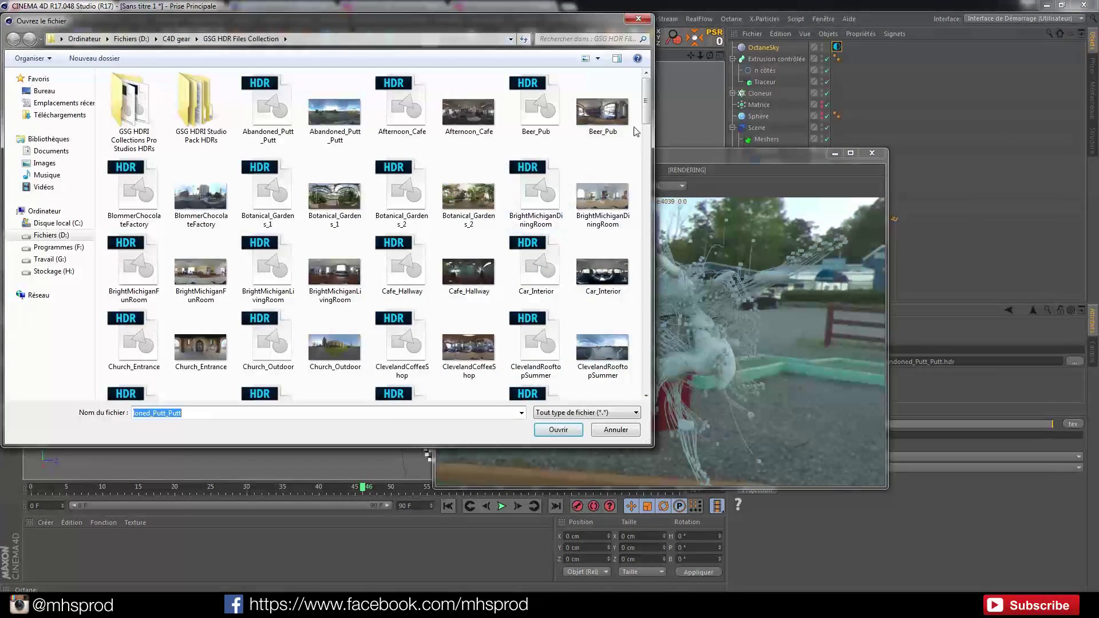
drag(646, 98, 649, 186)
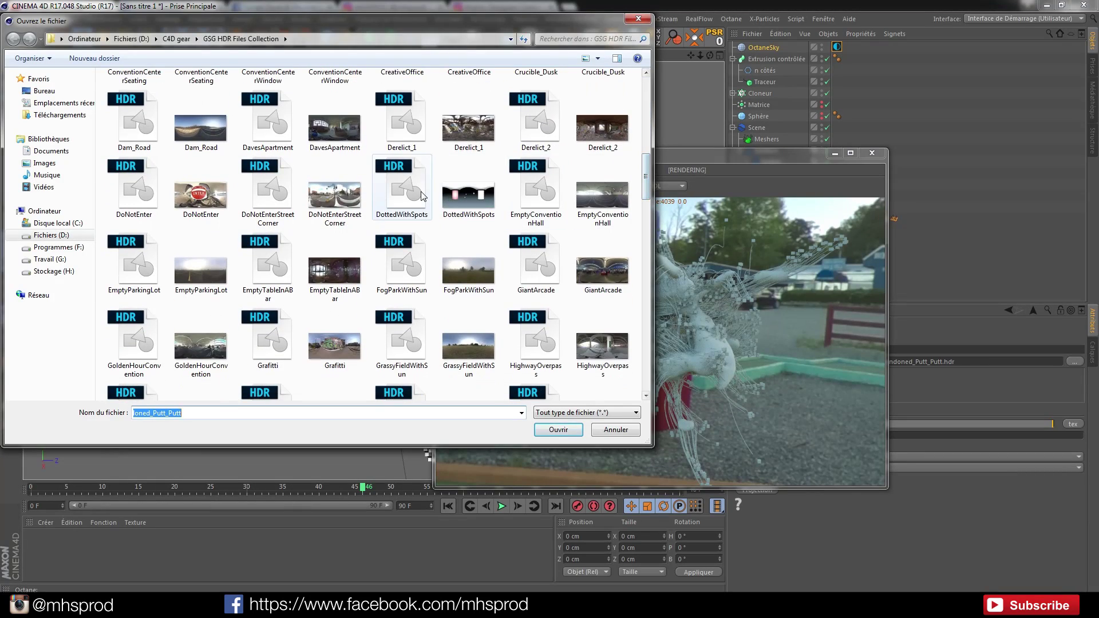
double_click(428, 200)
click(640, 342)
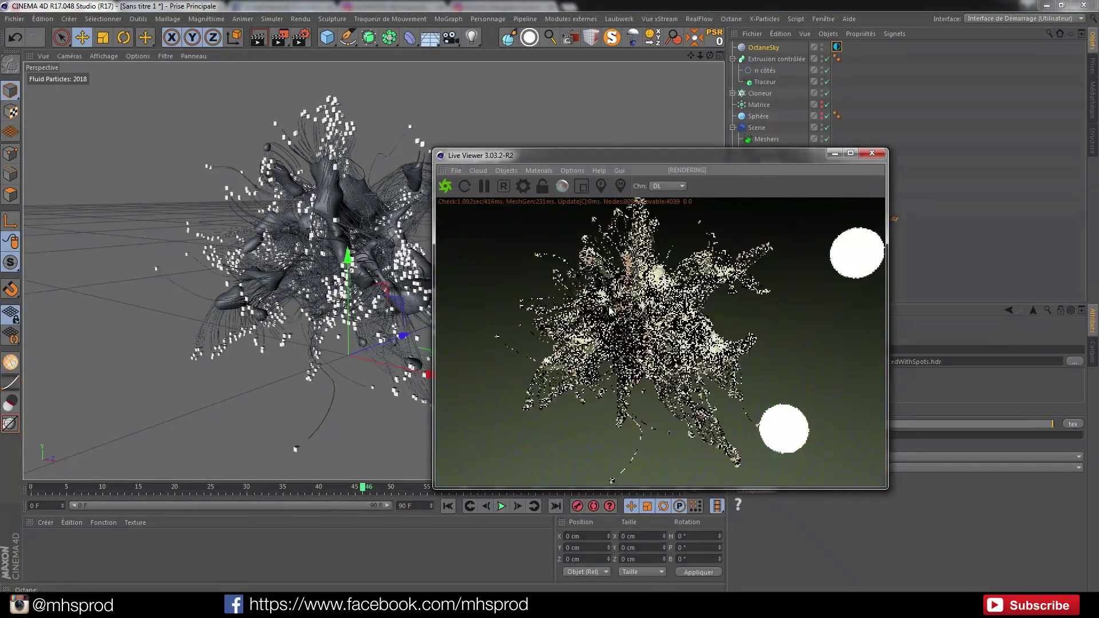
drag(619, 303, 751, 314)
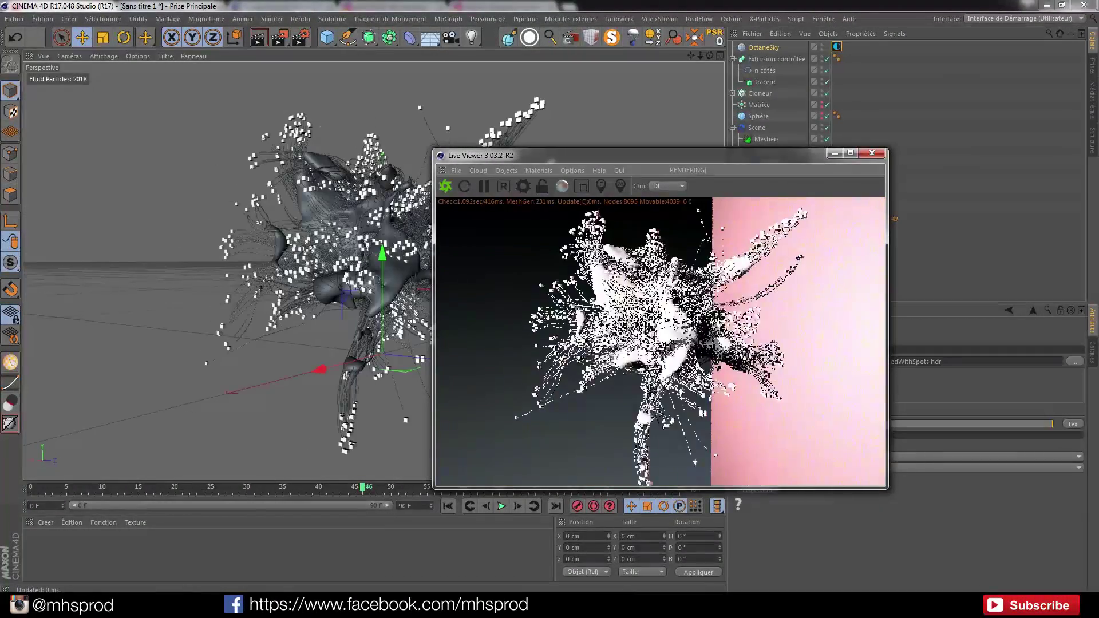
- Load ClevelandRooftopSummer.hdr as the environment texture, declining the project copy
click(1074, 362)
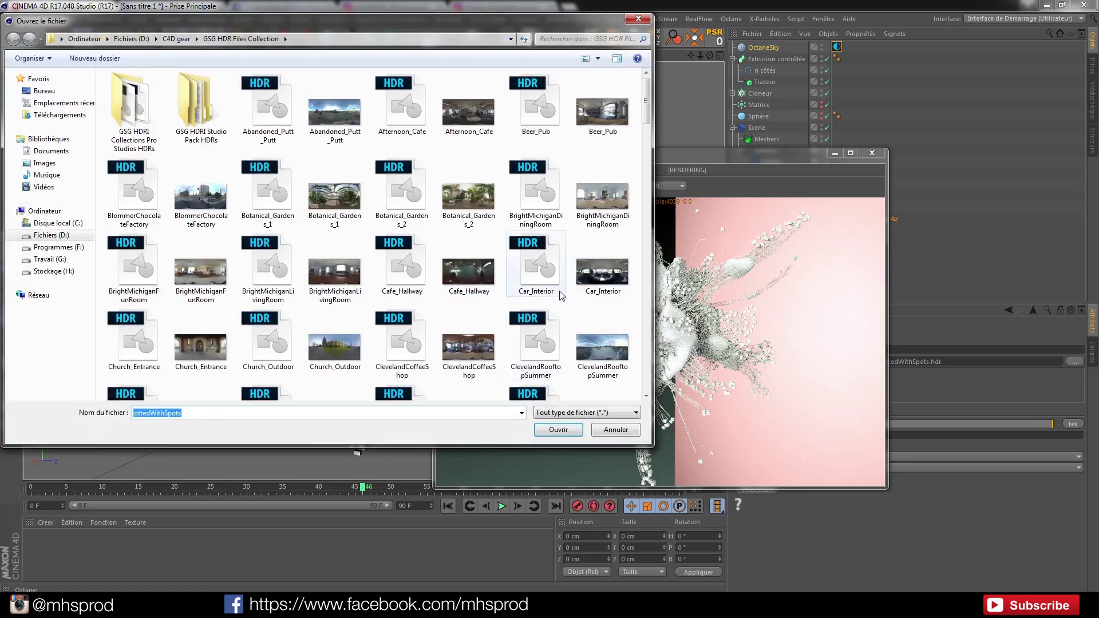
click(535, 343)
click(559, 424)
click(634, 345)
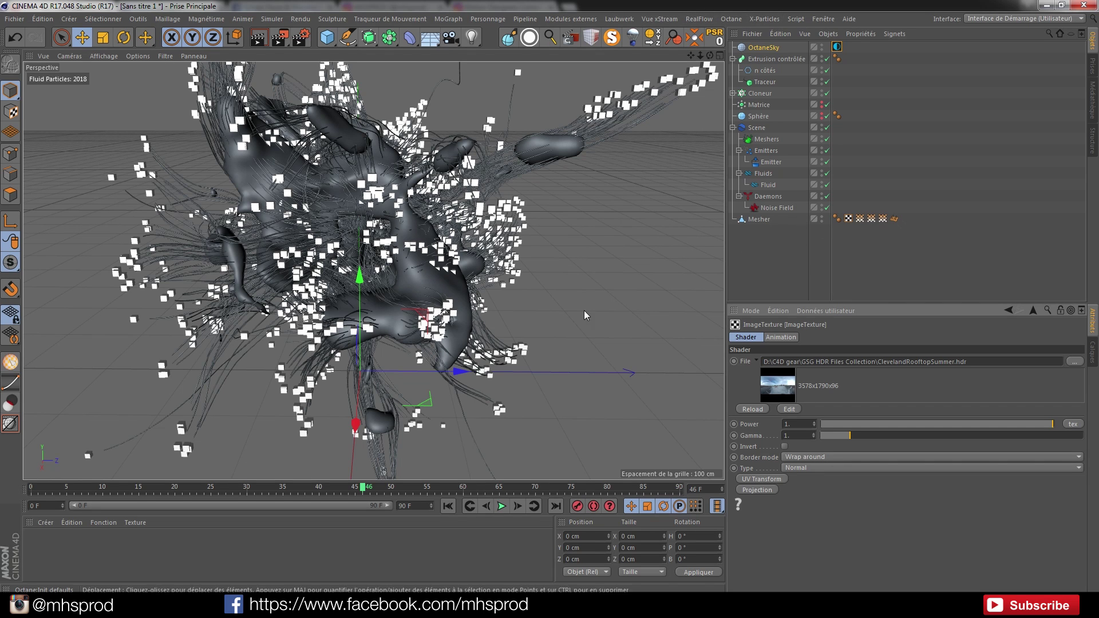
- Switch to the web browser showing the MHSTuts YouTube channel's Vidéos grid
click(92, 605)
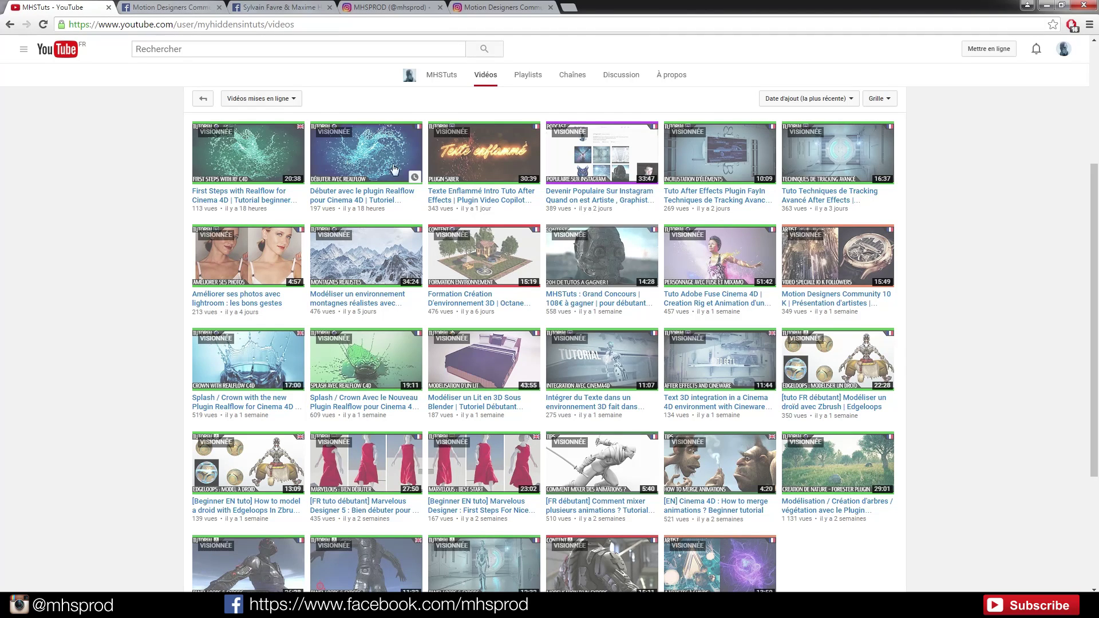
- Browse the MHSTuts Vidéos grid, then switch to the Motion Designers Community Facebook tab
scroll(898, 319, down, 3)
scroll(802, 430, up, 4)
scroll(930, 216, up, 3)
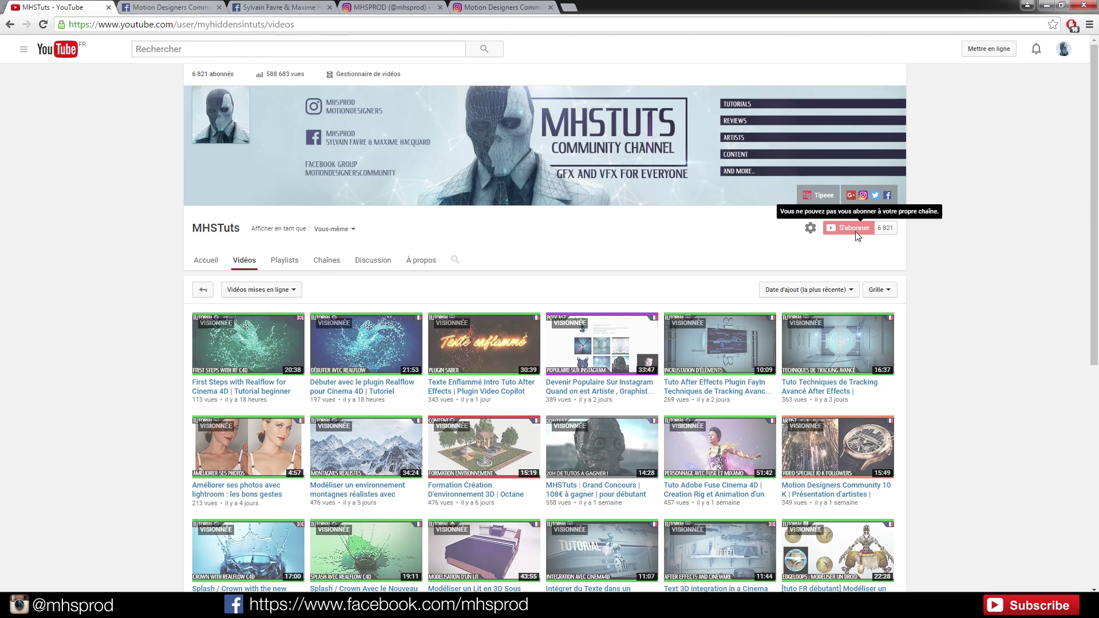
click(183, 8)
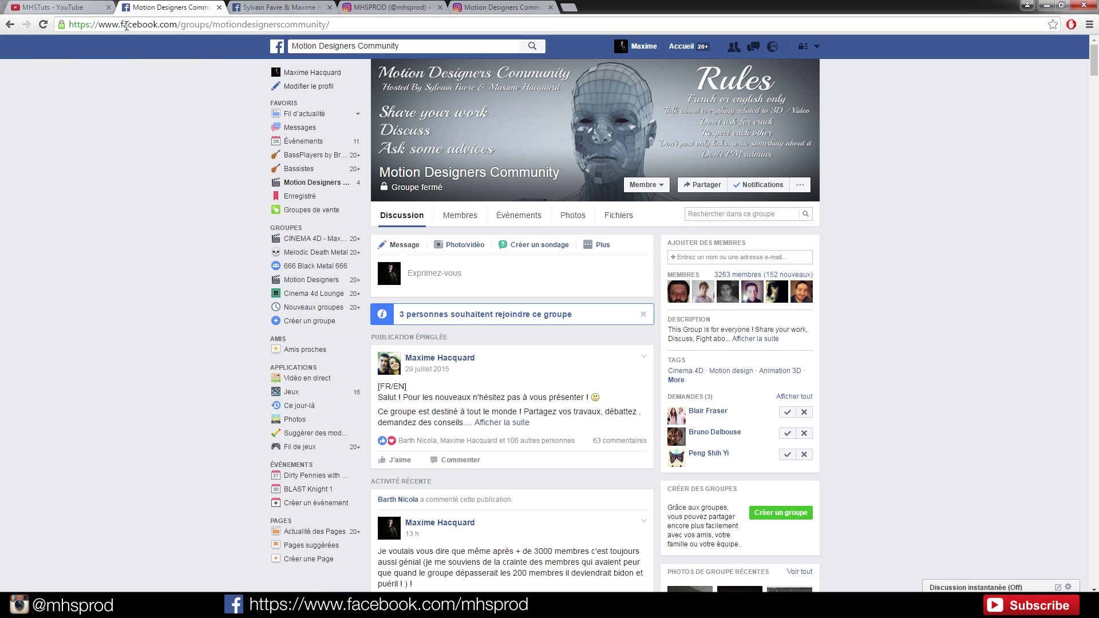
- Browse the Motion Designers Community group feed, then switch to the studio's Facebook page
scroll(500, 312, down, 8)
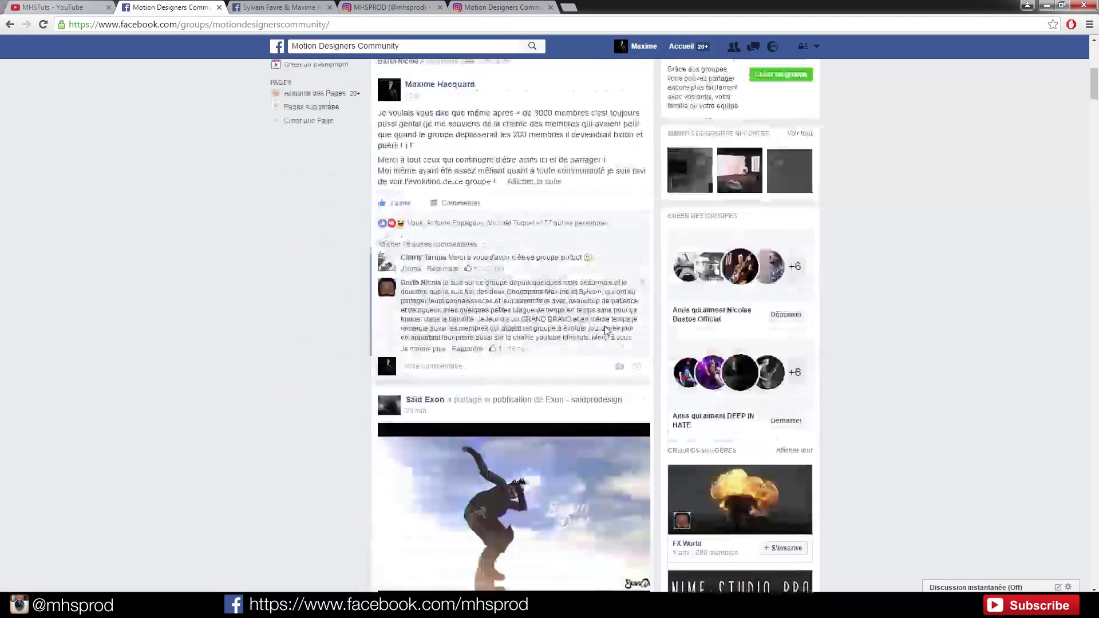
scroll(575, 262, down, 20)
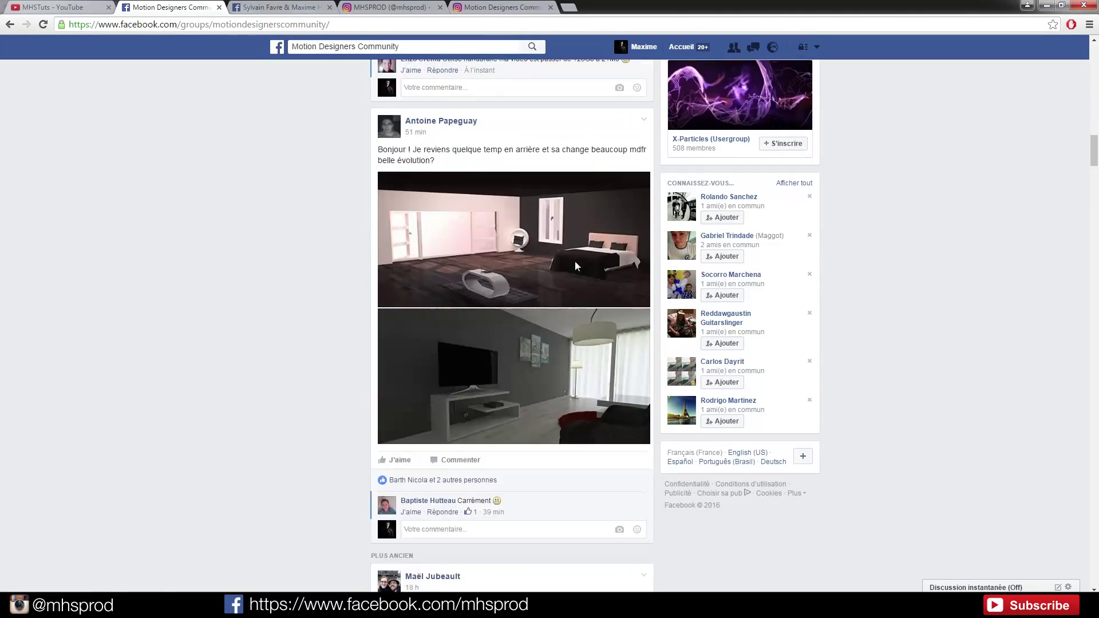
scroll(574, 262, down, 15)
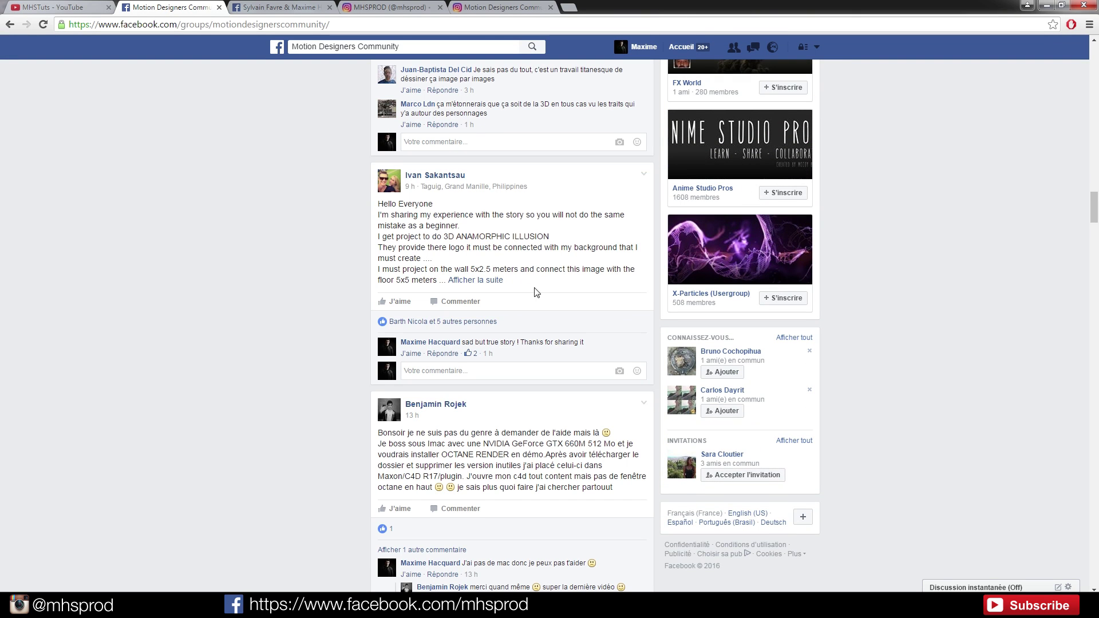
scroll(536, 291, up, 20)
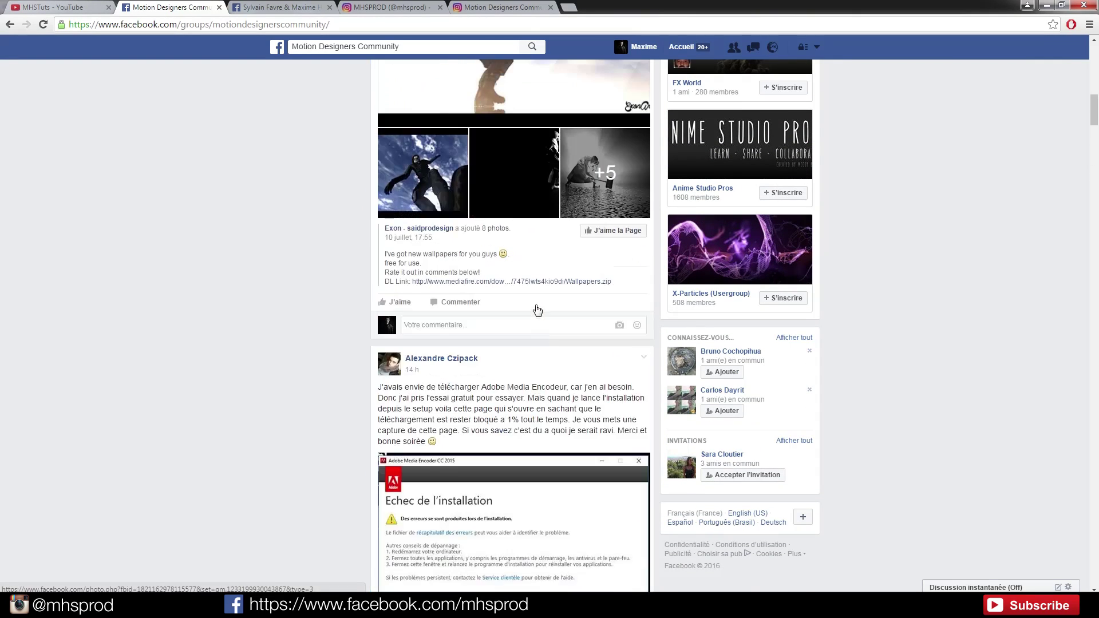
scroll(537, 309, up, 20)
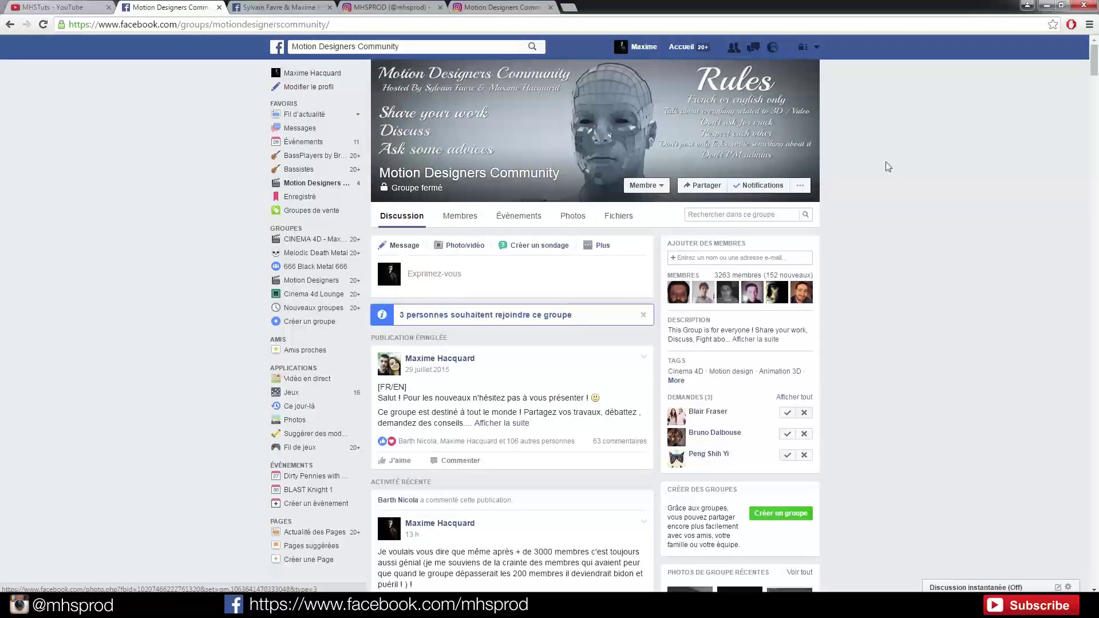
scroll(881, 178, down, 5)
scroll(864, 200, up, 5)
scroll(741, 171, down, 10)
click(280, 7)
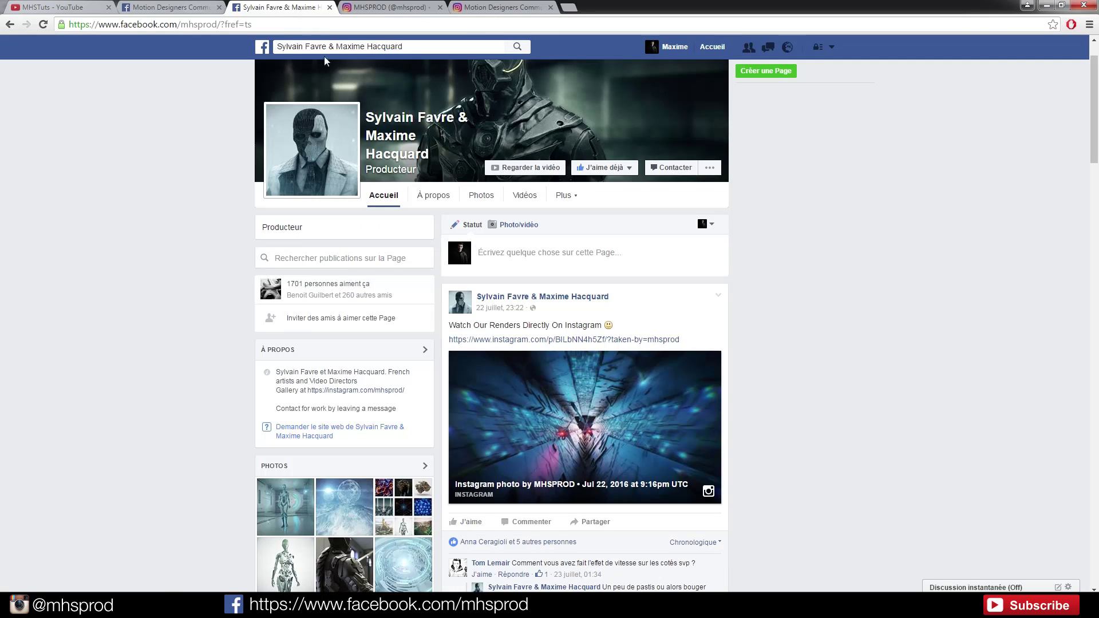
scroll(342, 231, up, 1)
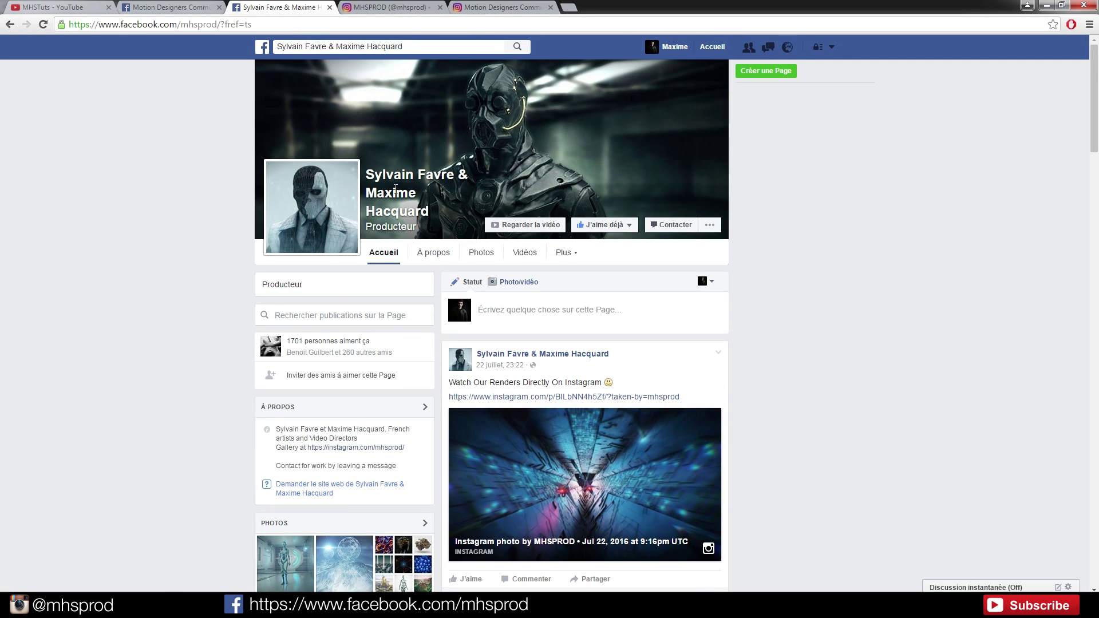
- Open the mhsprod Instagram profile and load more of its posts with Charger la suite
click(395, 8)
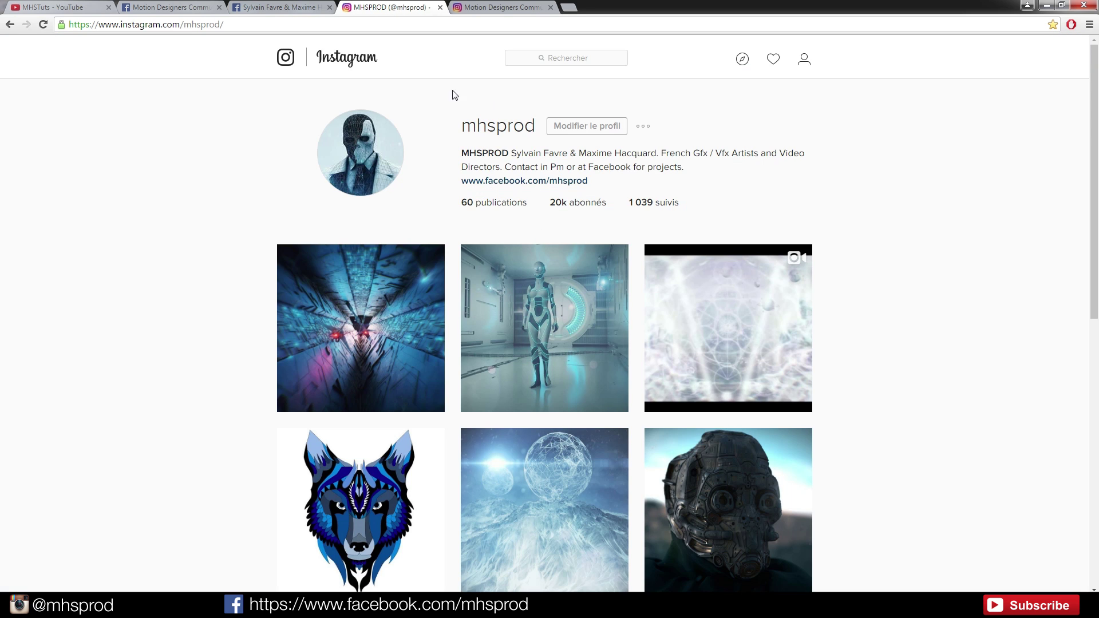
scroll(922, 214, down, 9)
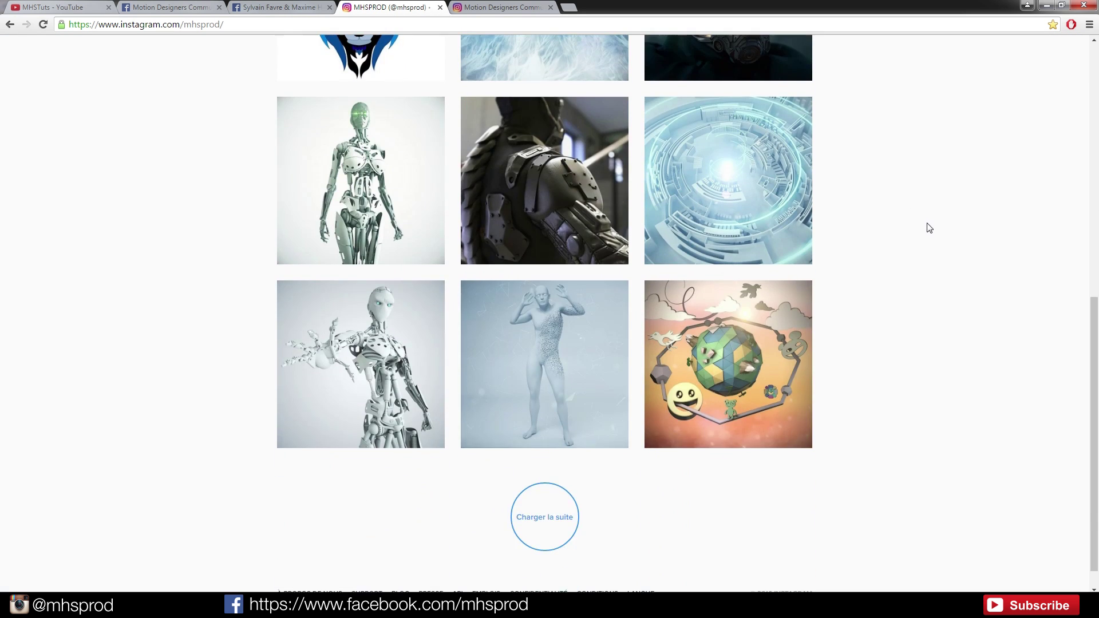
click(517, 538)
scroll(229, 320, down, 5)
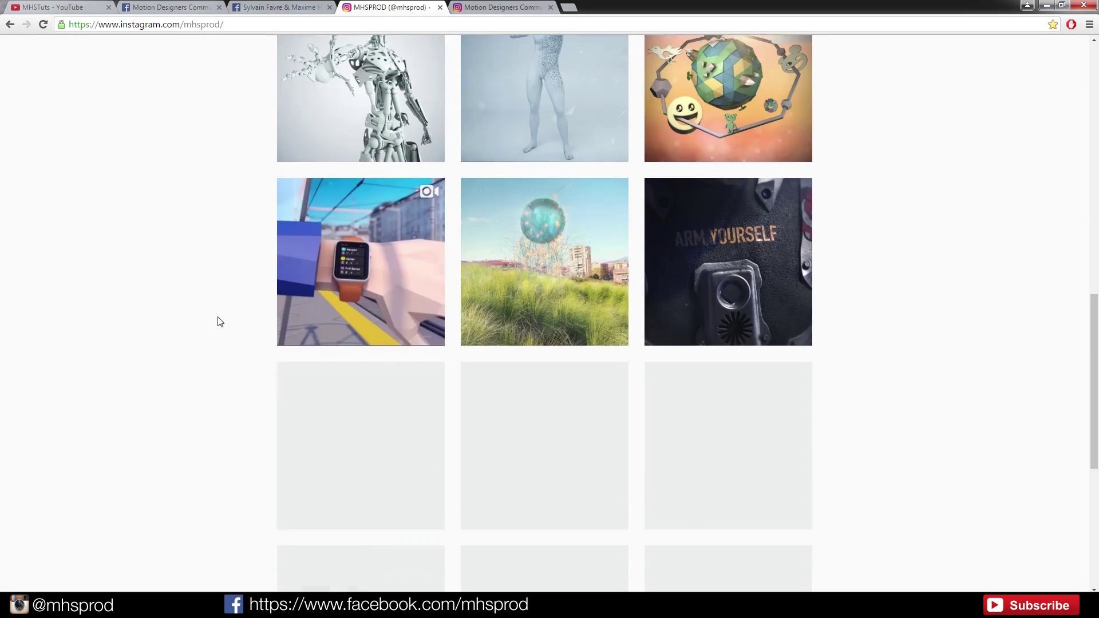
scroll(246, 312, down, 4)
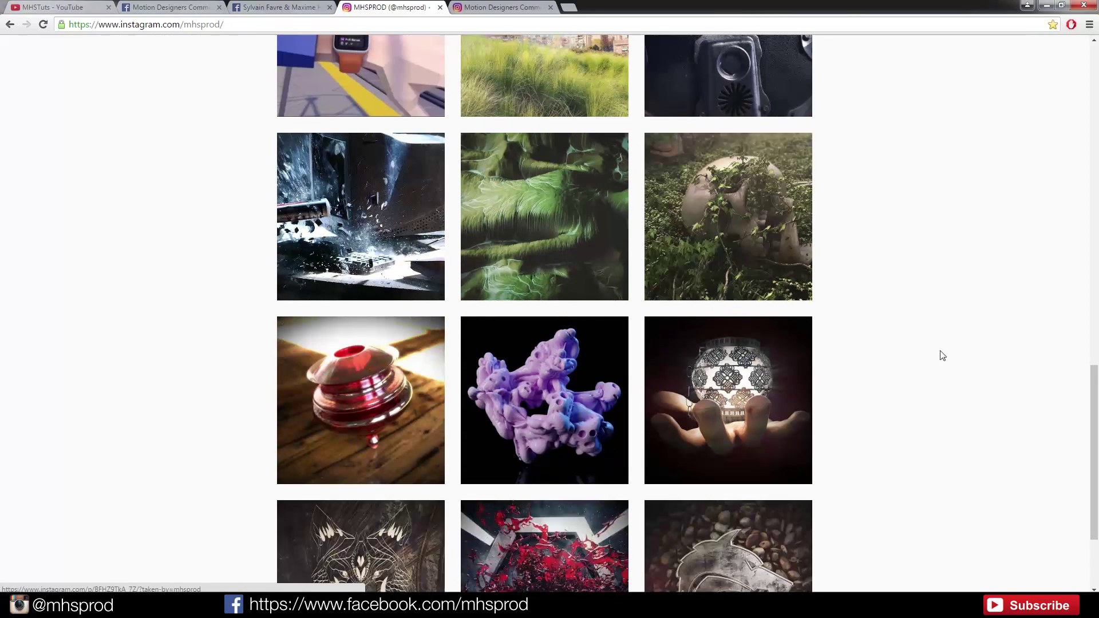
scroll(939, 356, up, 11)
scroll(916, 309, up, 3)
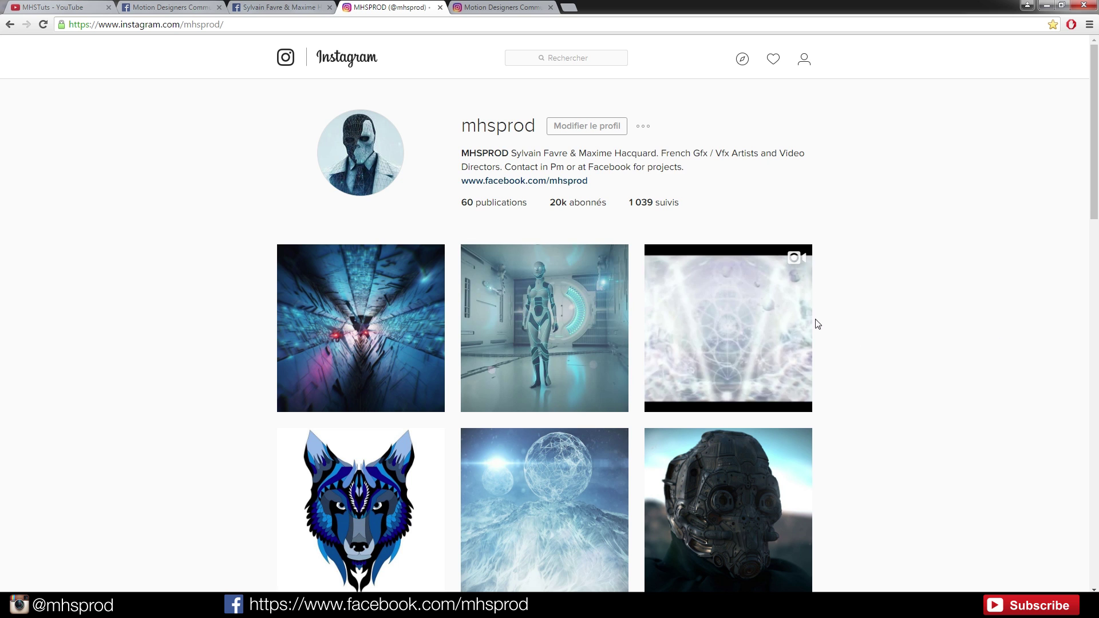
- Go to the motiondesigners Instagram profile and load more of its posts
click(519, 6)
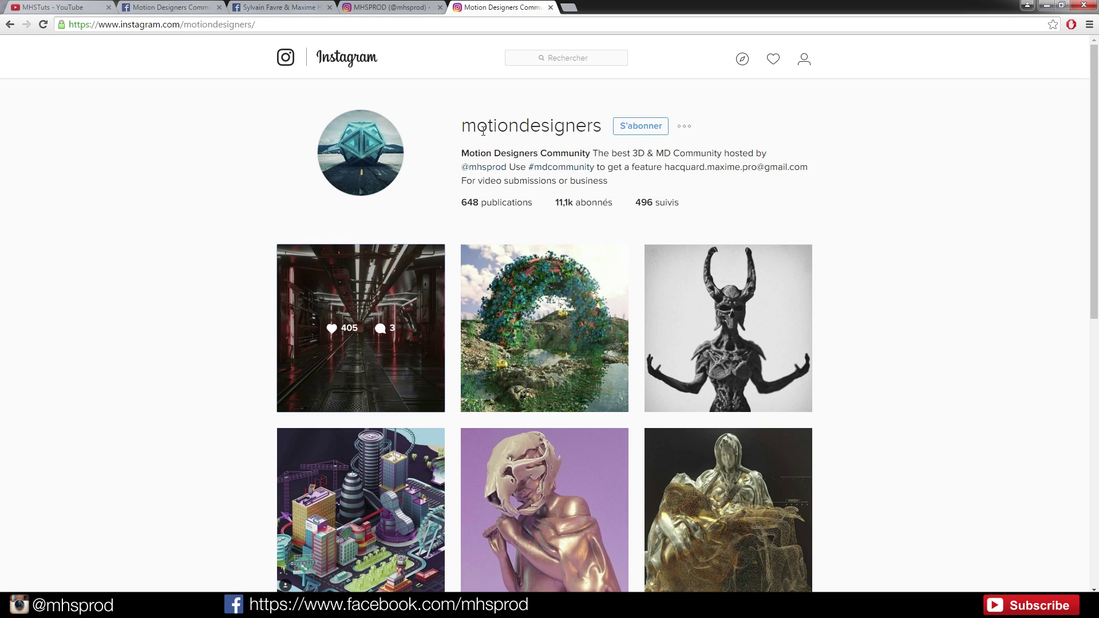
drag(463, 126, 598, 179)
click(845, 160)
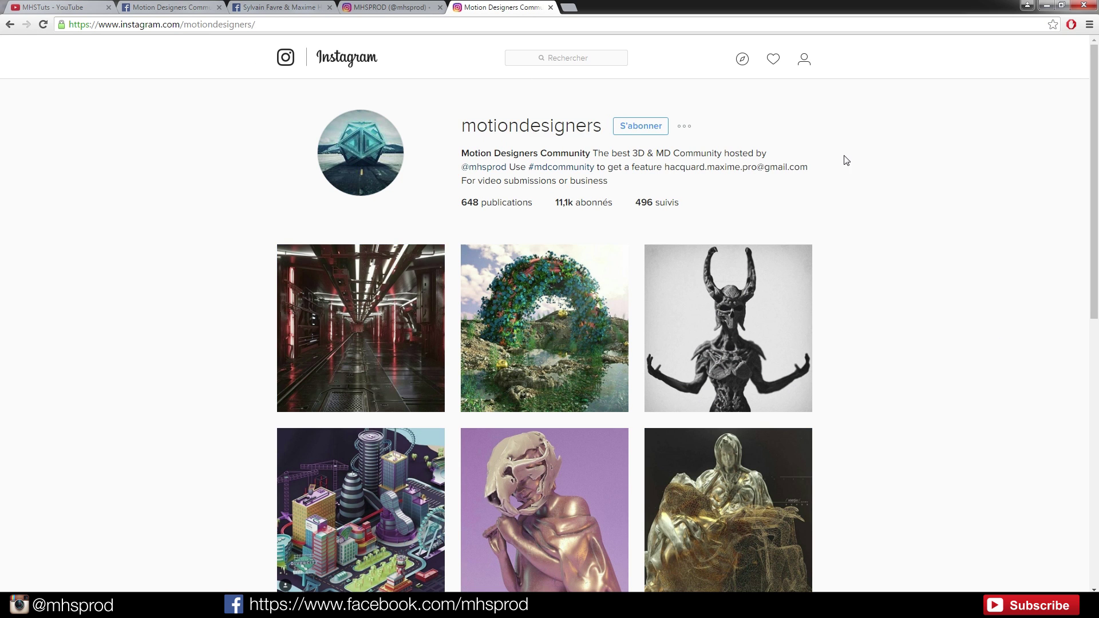
scroll(212, 279, down, 4)
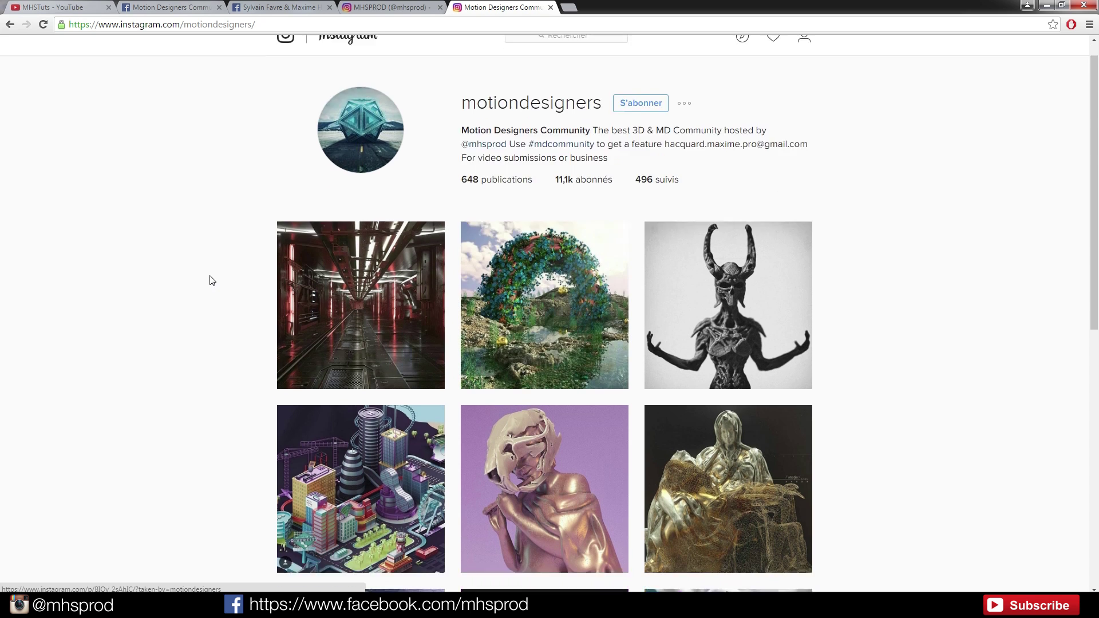
scroll(222, 275, down, 4)
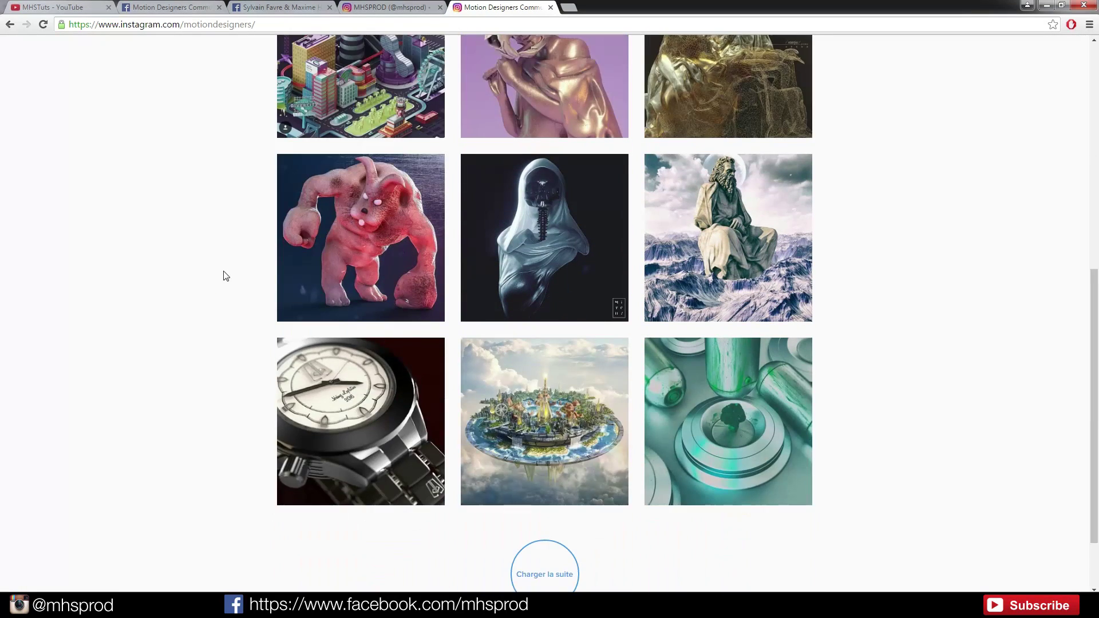
scroll(401, 321, down, 2)
click(564, 508)
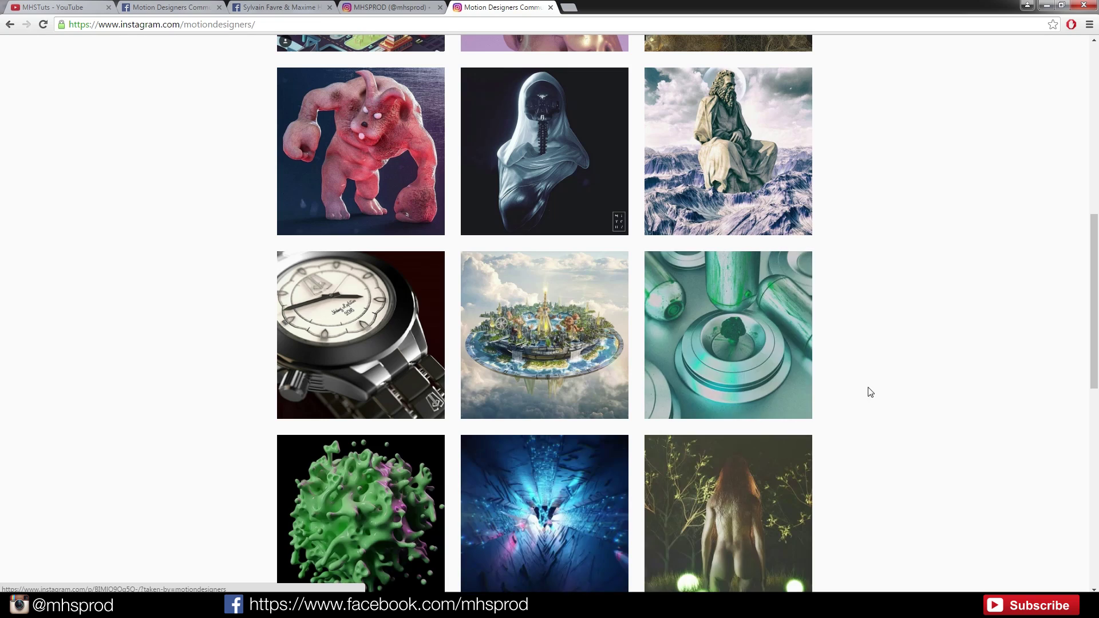
scroll(866, 387, up, 10)
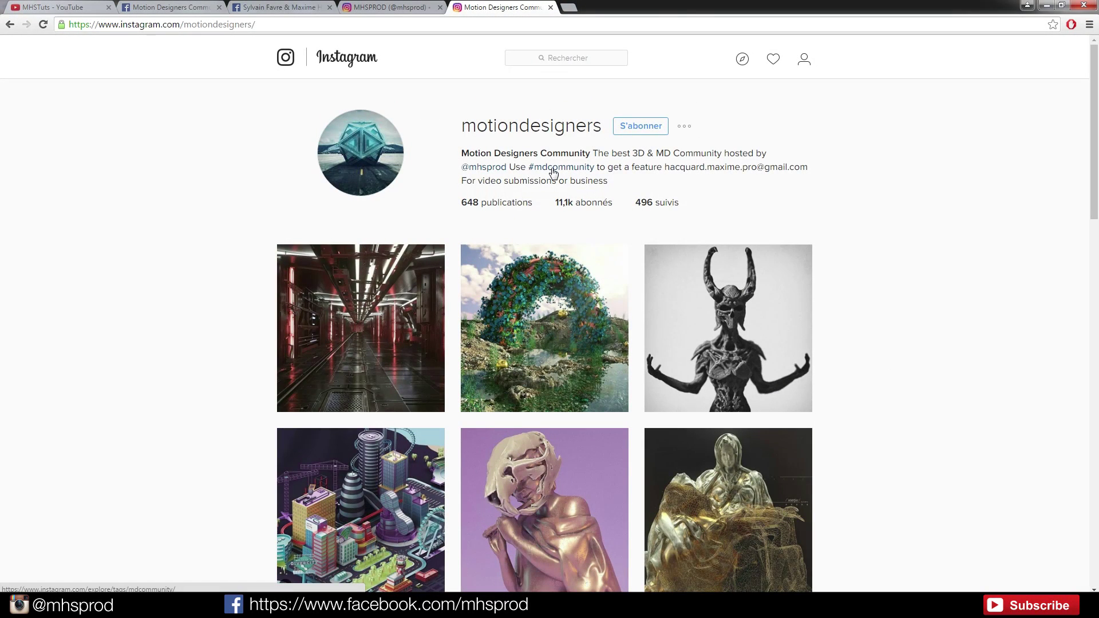
- Browse the expanded motiondesigners post grid
scroll(206, 226, down, 10)
scroll(201, 229, down, 4)
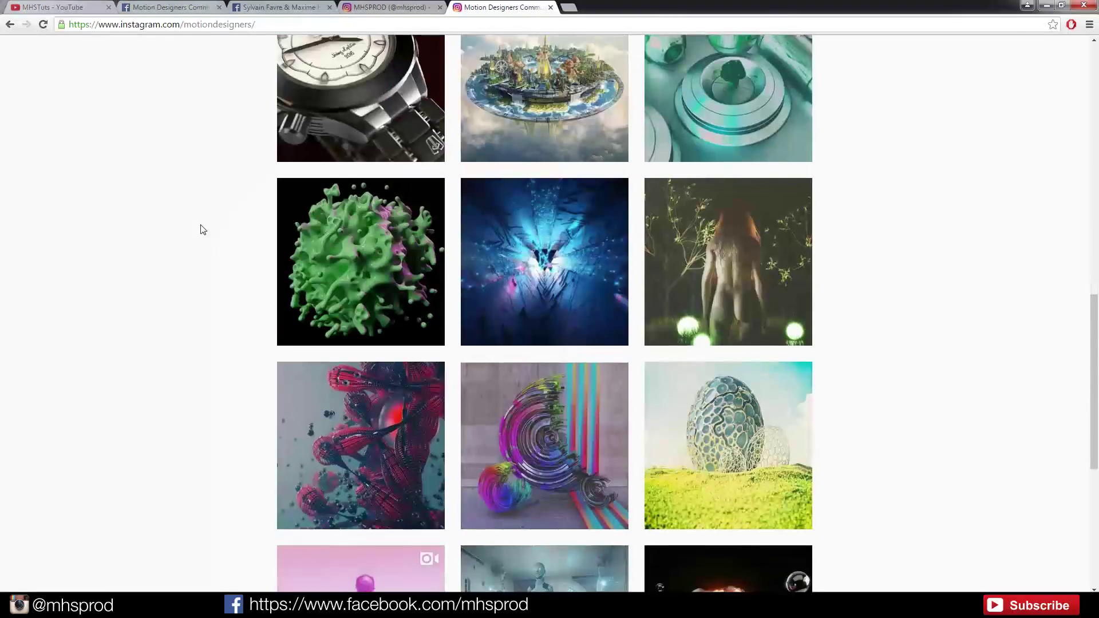
scroll(202, 229, down, 10)
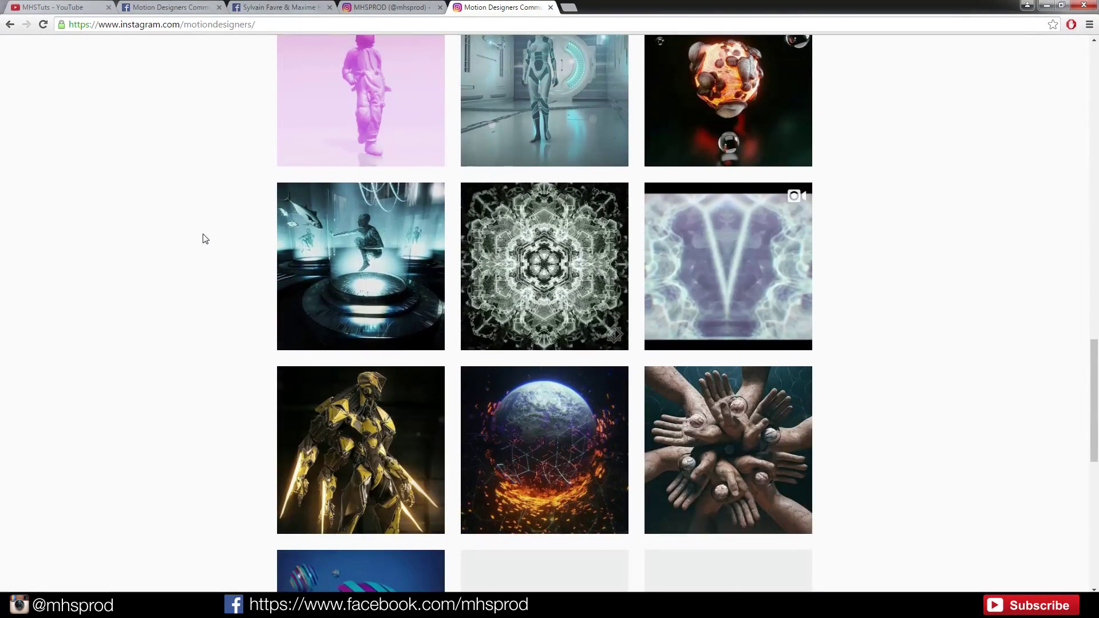
scroll(204, 239, down, 10)
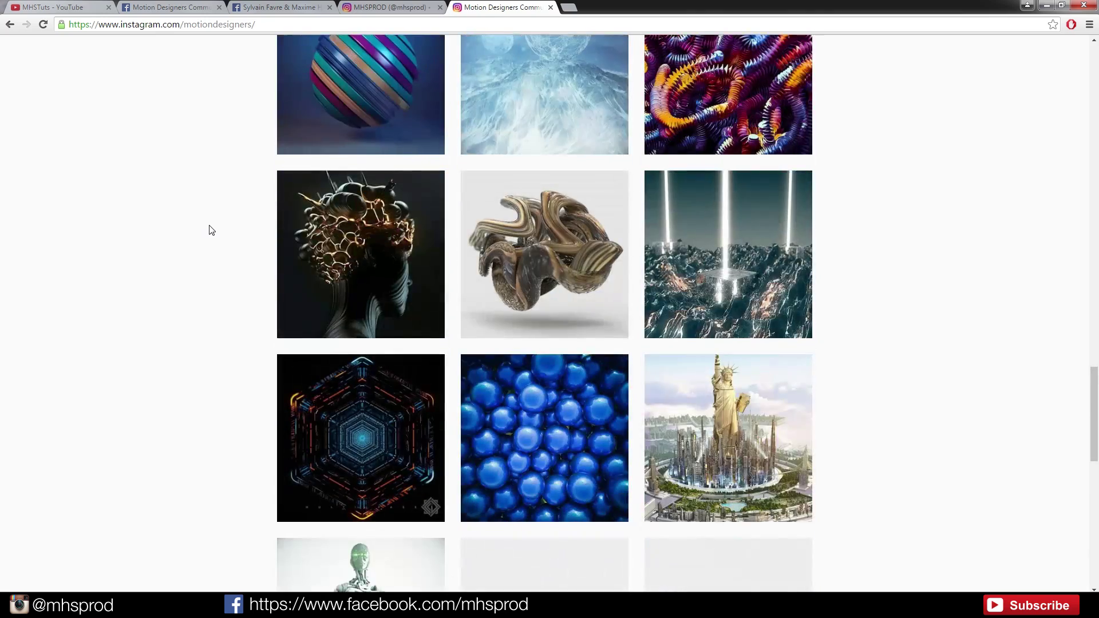
scroll(222, 246, up, 20)
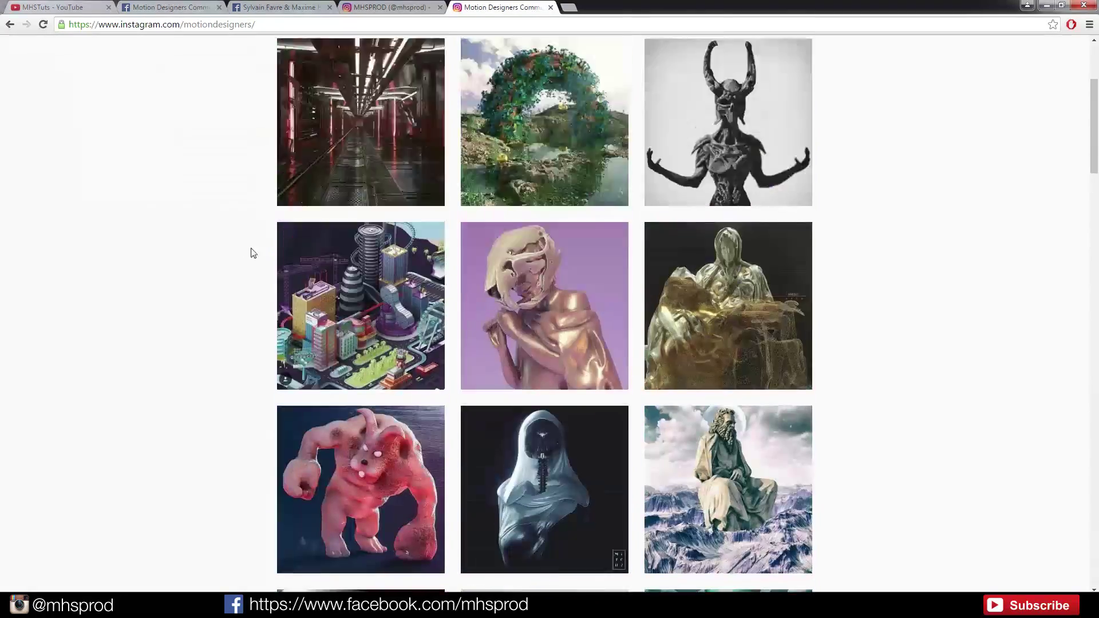
scroll(254, 253, up, 4)
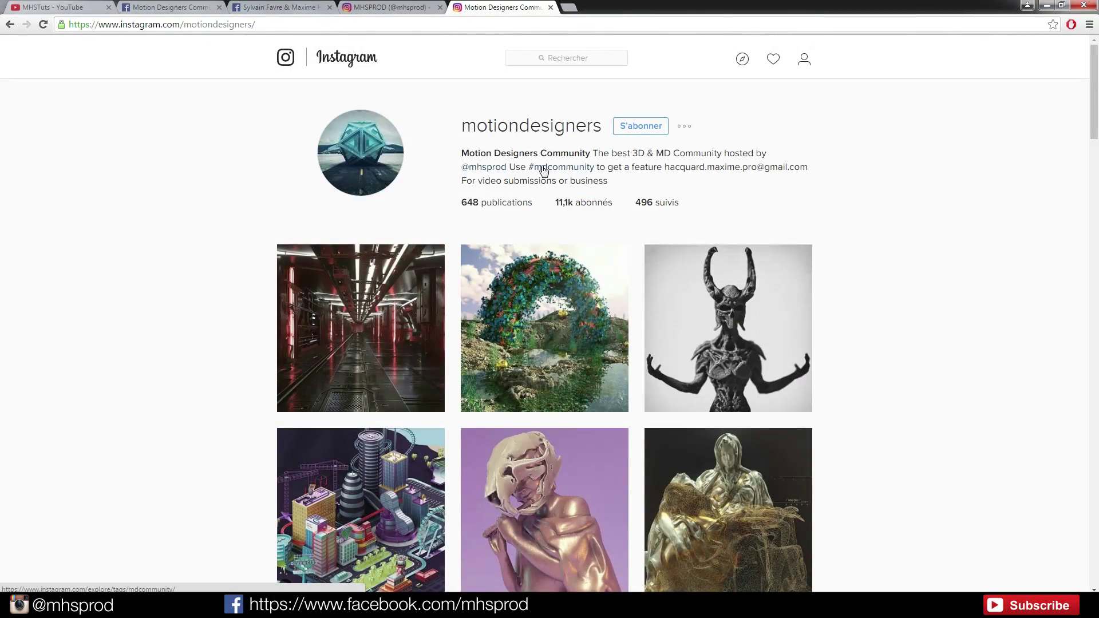
scroll(852, 252, down, 10)
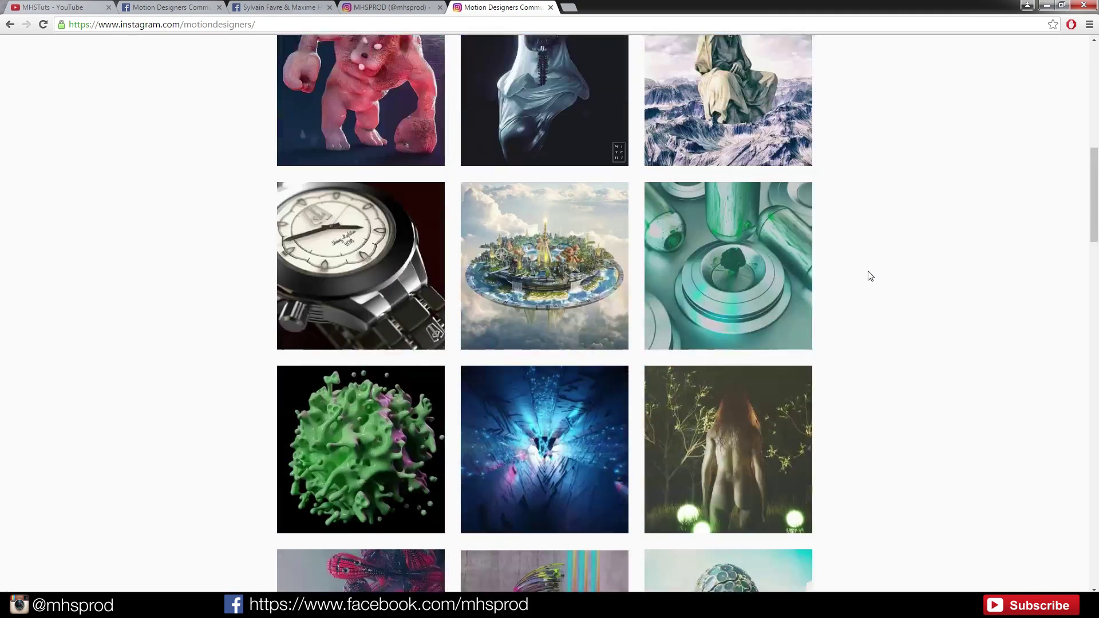
scroll(870, 276, down, 16)
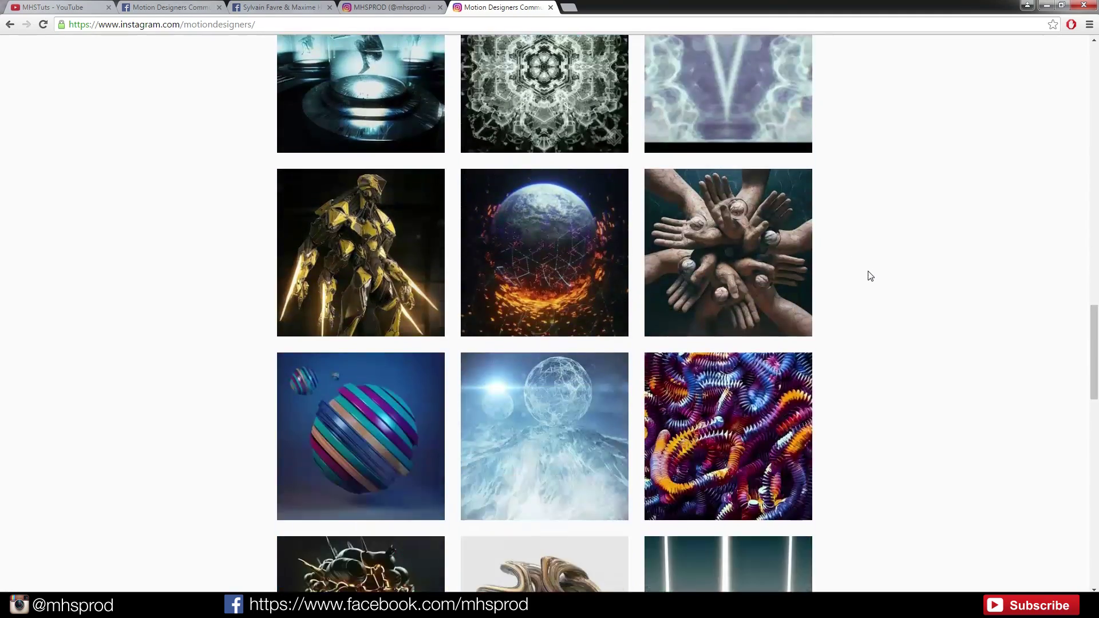
scroll(869, 275, down, 5)
scroll(851, 349, up, 20)
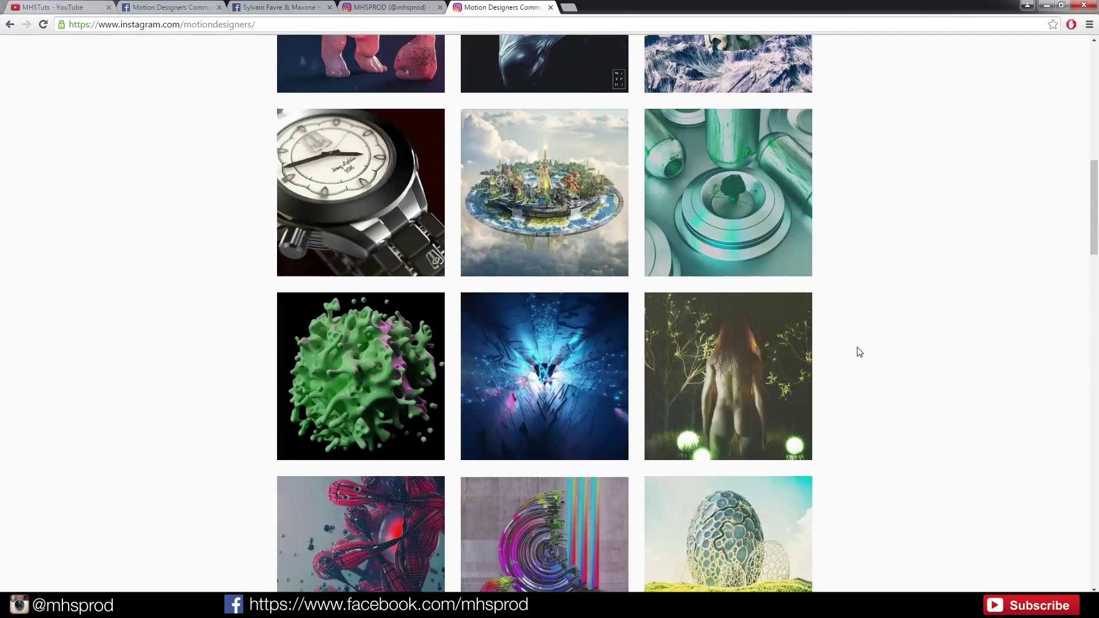
- View the green blob post, then return to the mhsprod profile grid
click(376, 362)
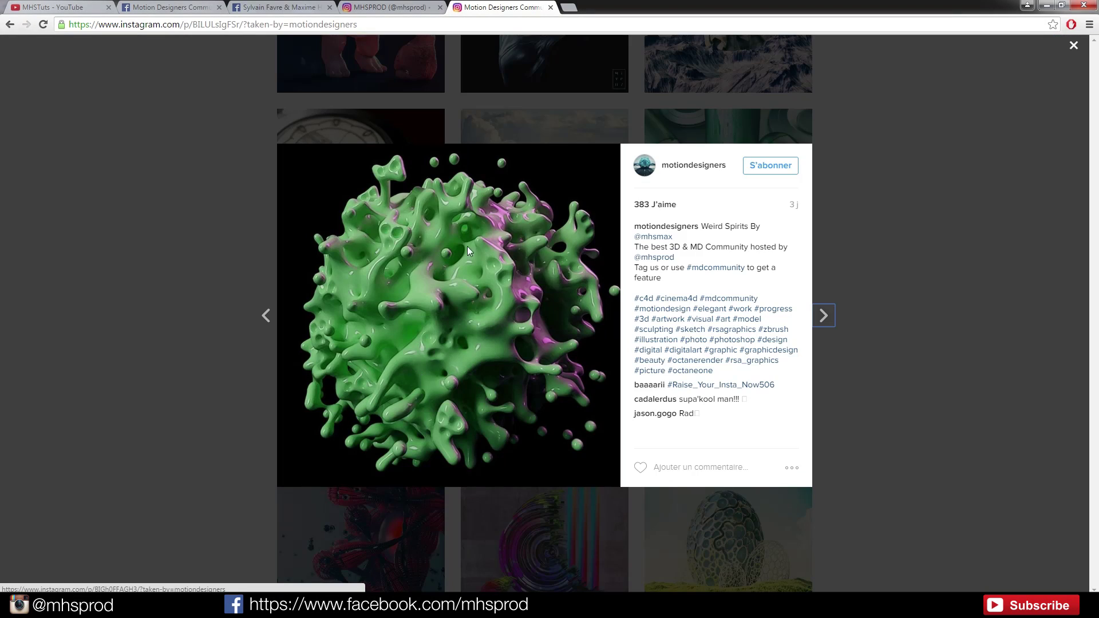
click(205, 288)
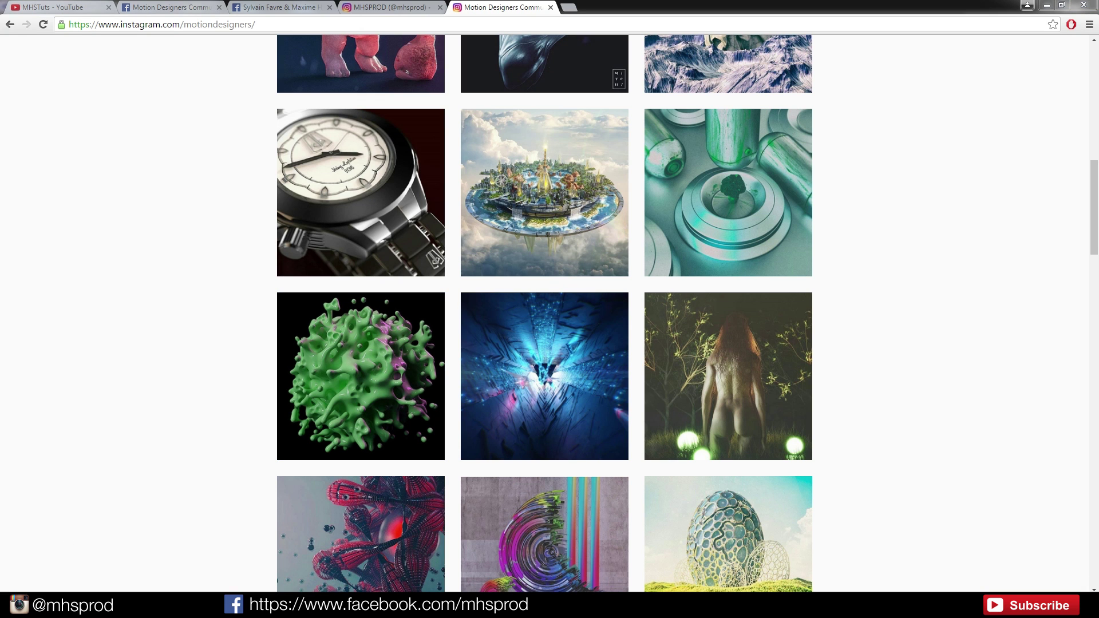
click(409, 7)
scroll(741, 349, down, 15)
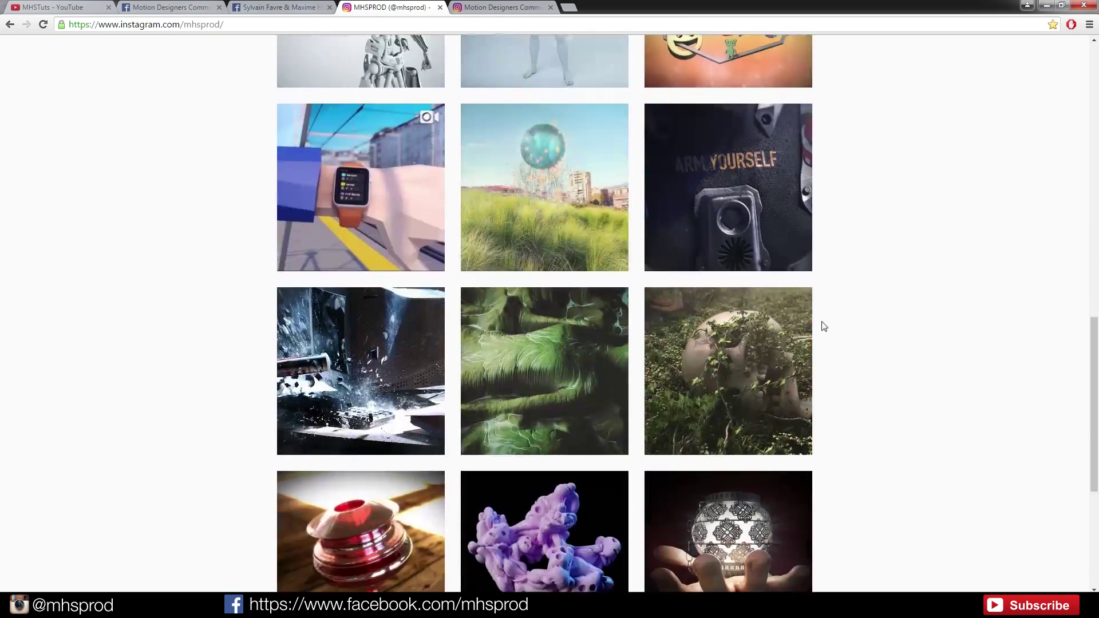
scroll(741, 349, up, 6)
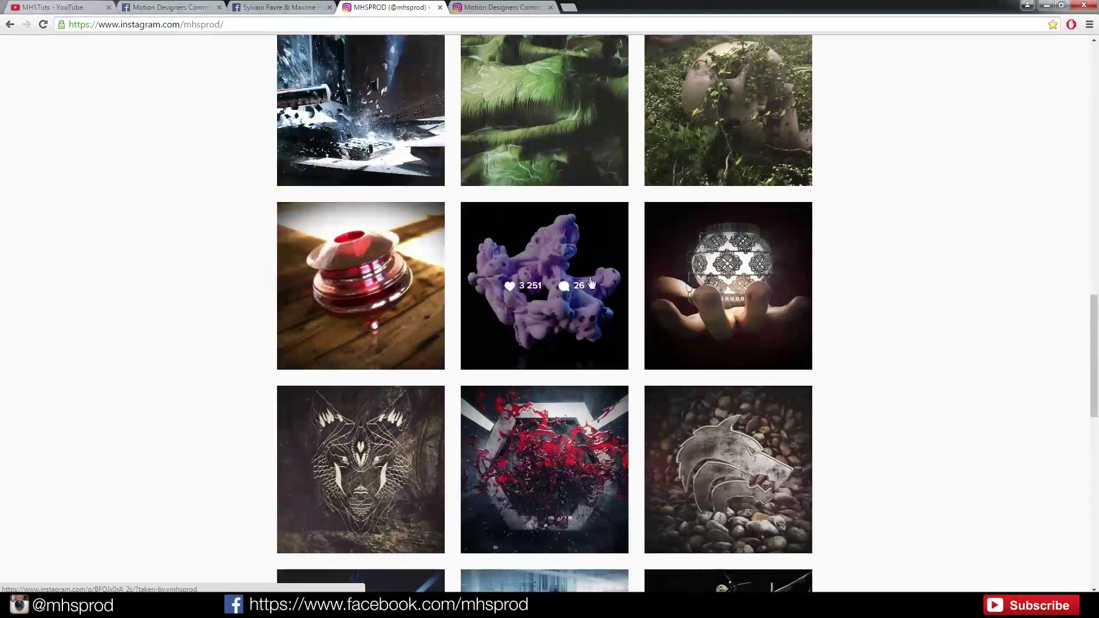
click(566, 248)
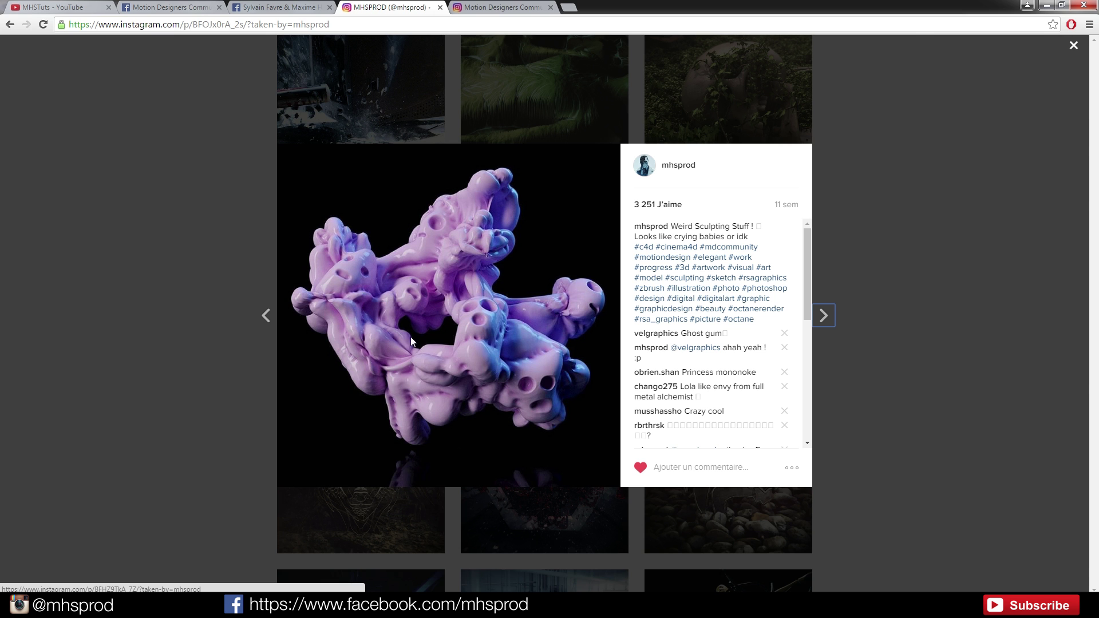
click(177, 382)
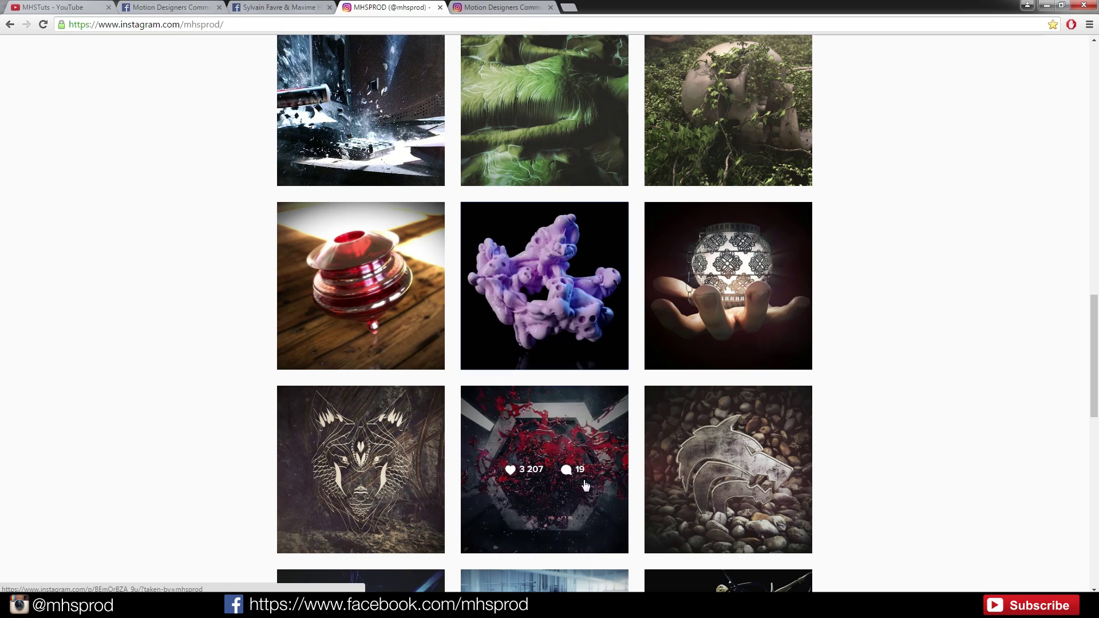
click(562, 262)
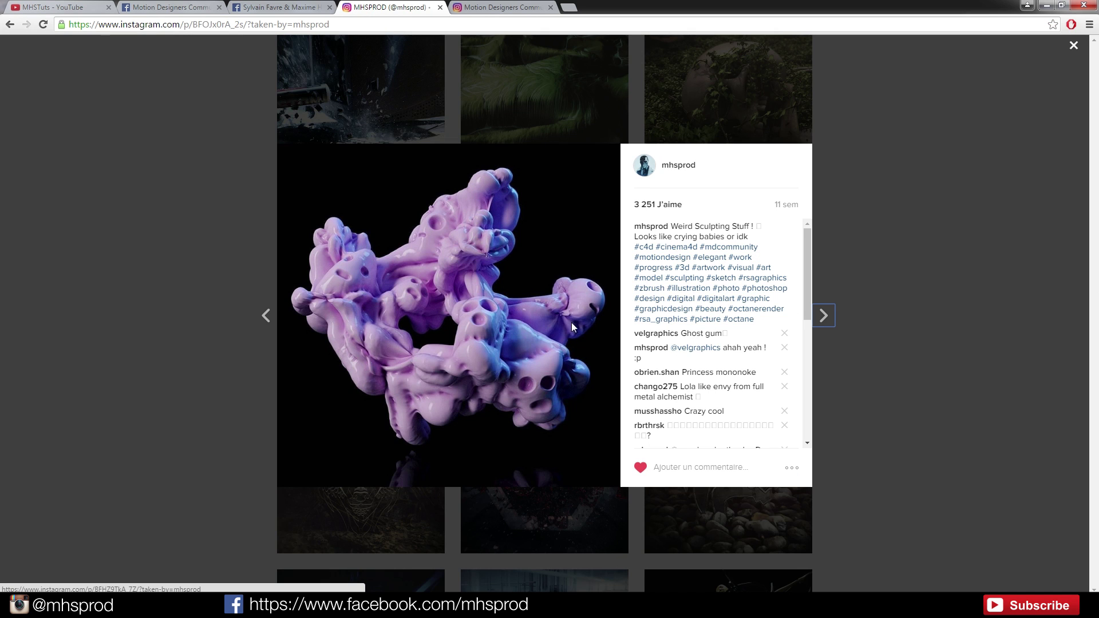
click(186, 218)
scroll(575, 320, down, 10)
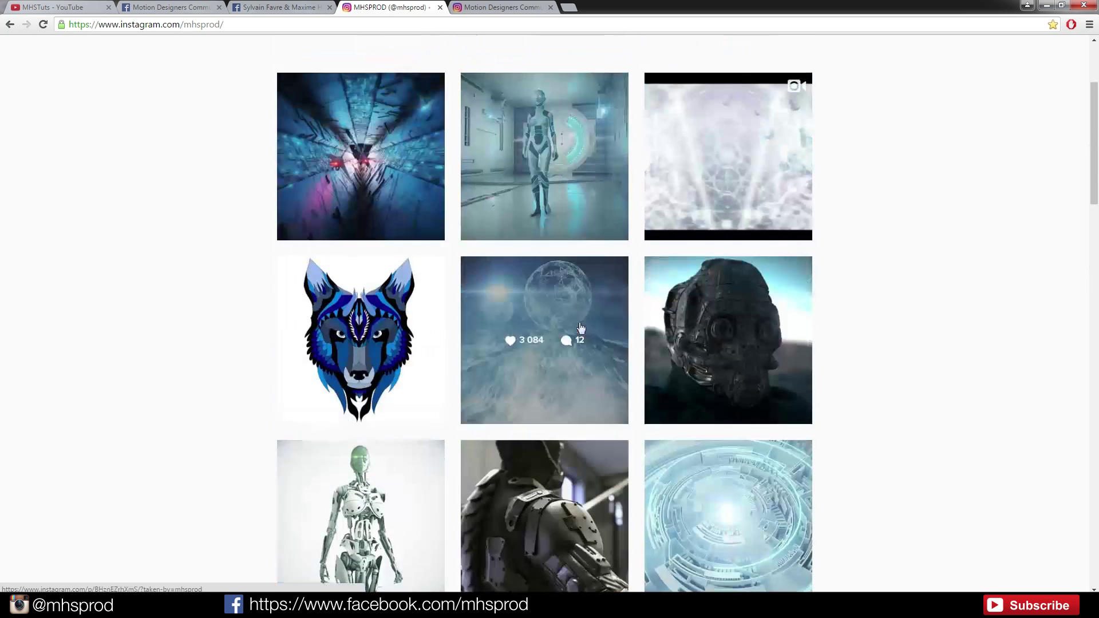
scroll(581, 327, up, 3)
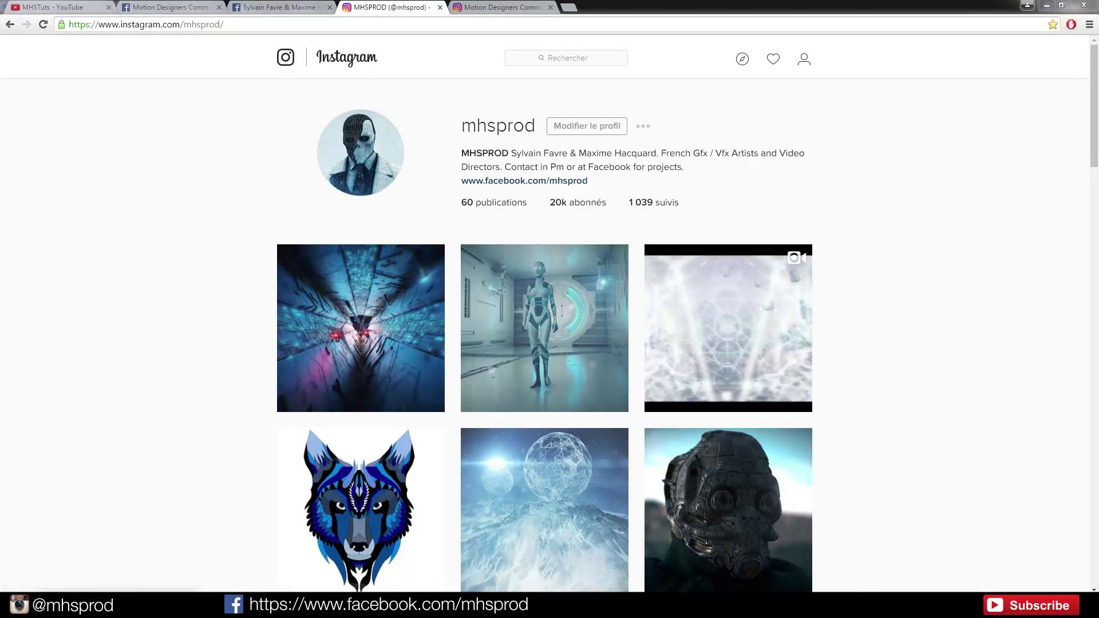